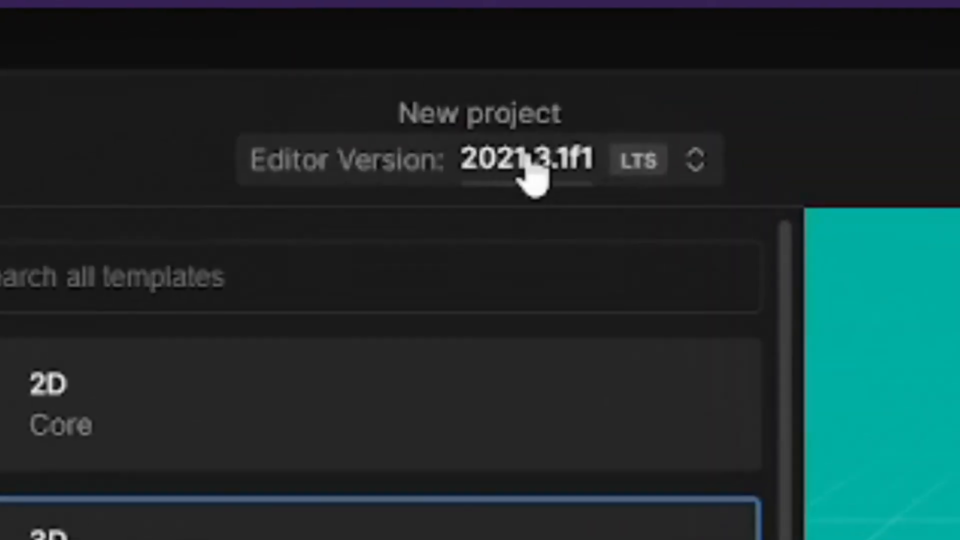
Step: Create a 3D project named NERO VRM READY with editor version 2019.4.31f1
{"action": "left_click", "coordinate": [493, 53]}
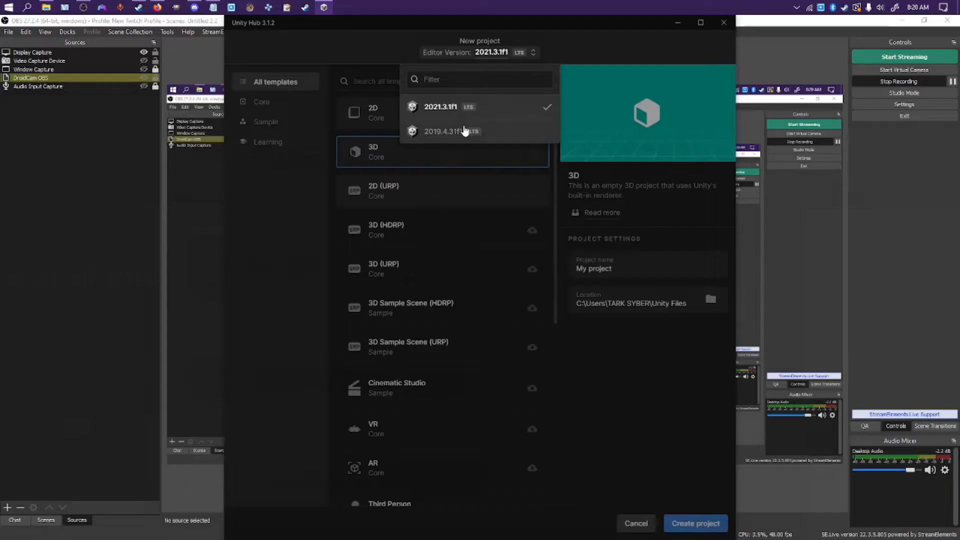
{"action": "left_click", "coordinate": [416, 473]}
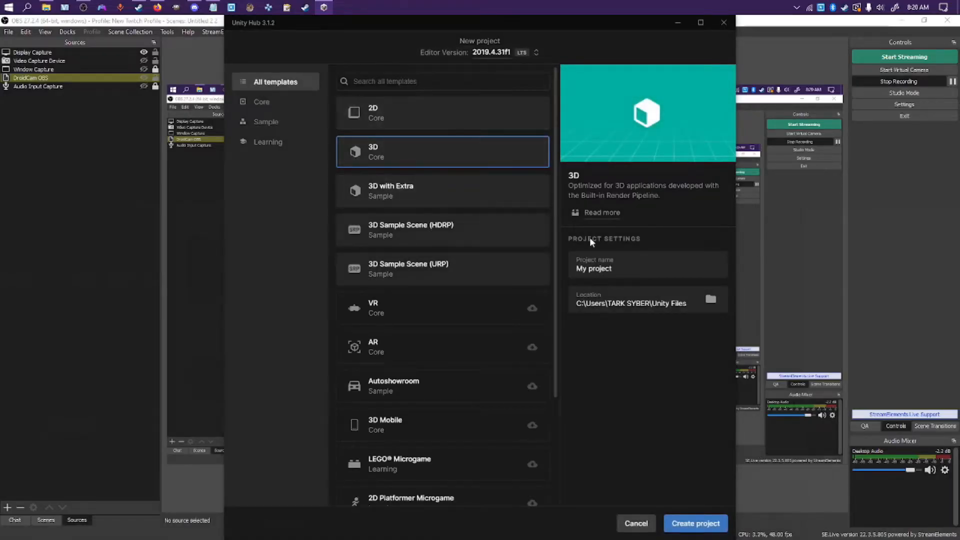
{"action": "left_click", "coordinate": [626, 259]}
{"action": "type", "text": "NERO VRM READY"}
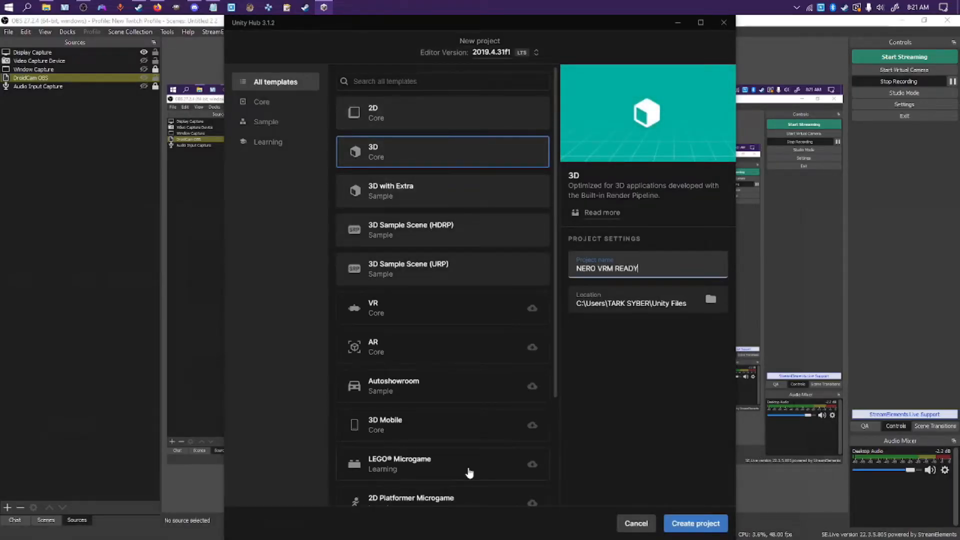
{"action": "left_click", "coordinate": [700, 521]}
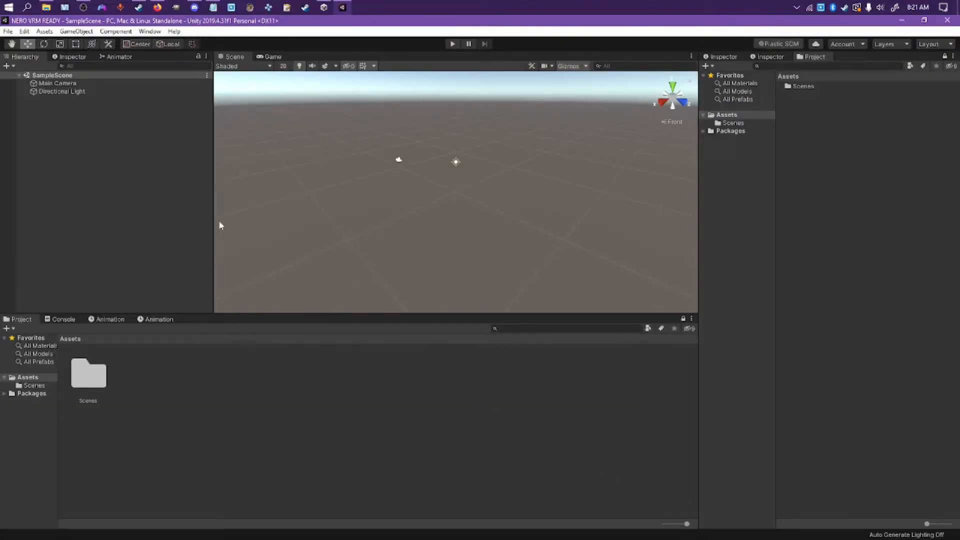
Step: Import all of UniVRM.unitypackage from the Character Model stuff folder and accept the recommended Linear color space
{"action": "left_click", "coordinate": [46, 7]}
{"action": "left_click_drag", "start_coordinate": [500, 299], "coordinate": [512, 247]}
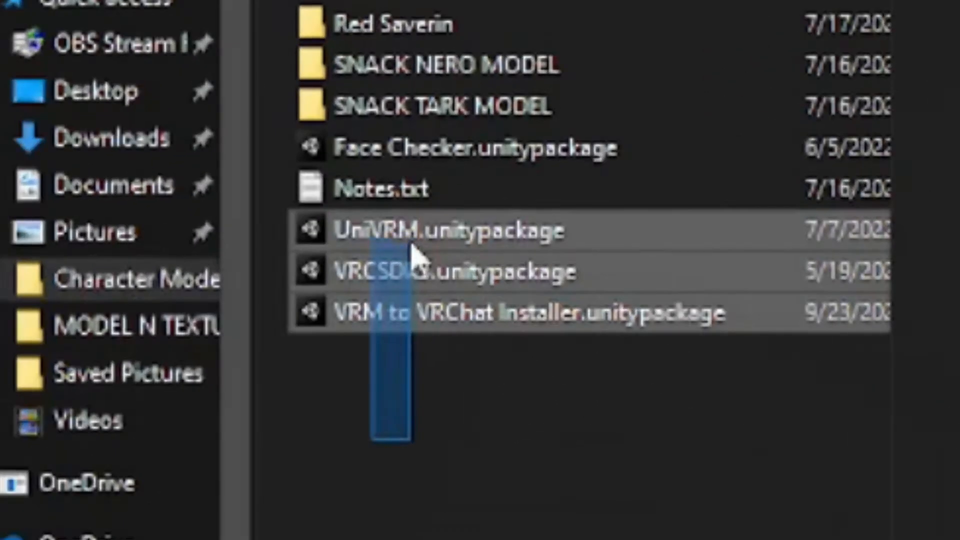
{"action": "left_click_drag", "start_coordinate": [412, 253], "coordinate": [412, 253]}
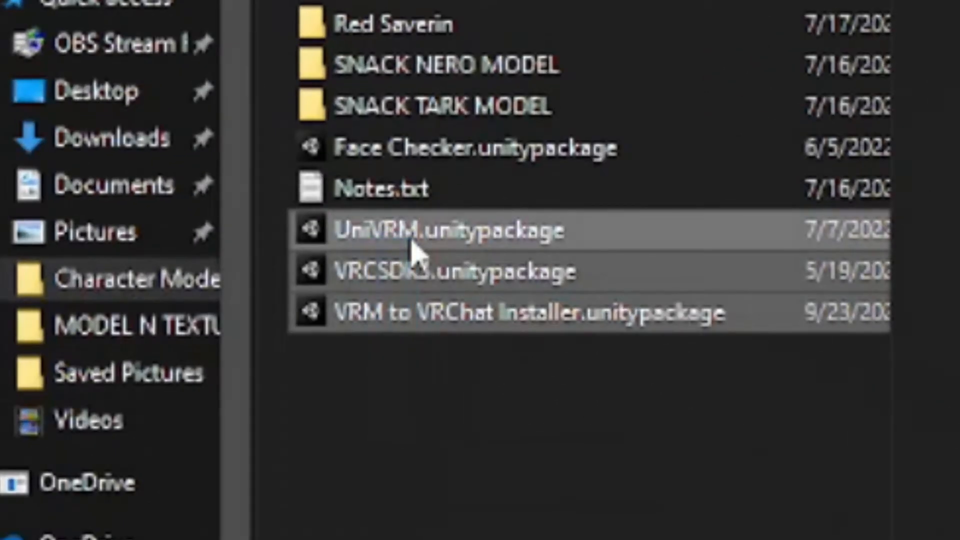
{"action": "left_click", "coordinate": [413, 470]}
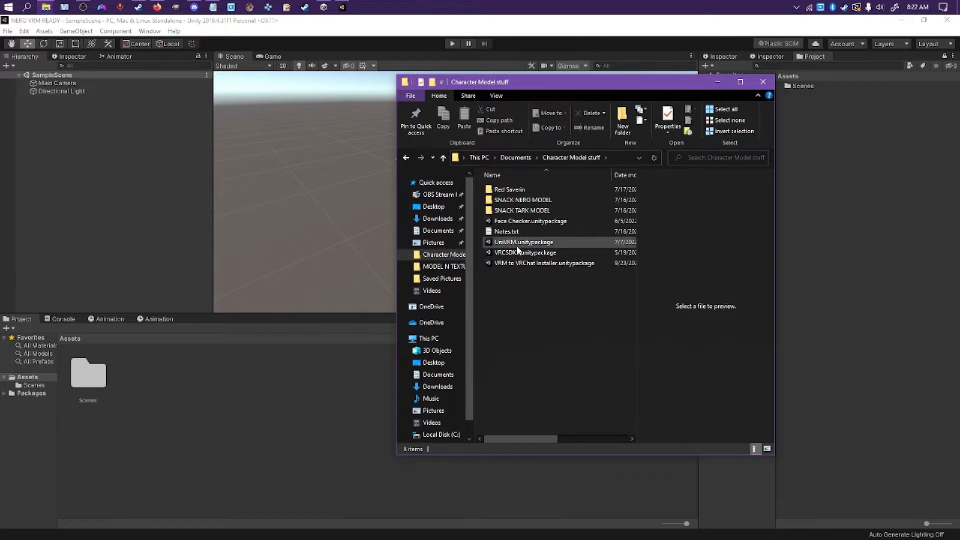
{"action": "double_click", "coordinate": [517, 245]}
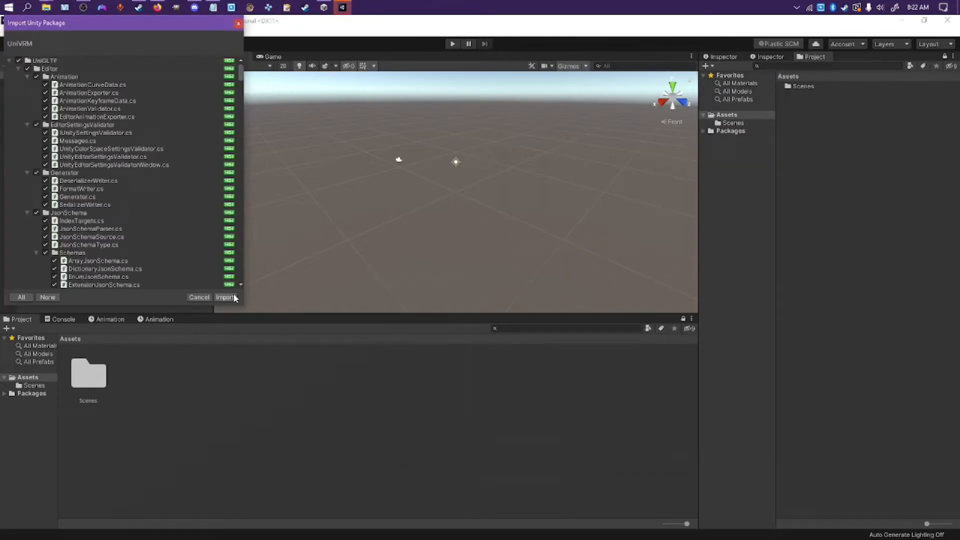
{"action": "left_click", "coordinate": [234, 297]}
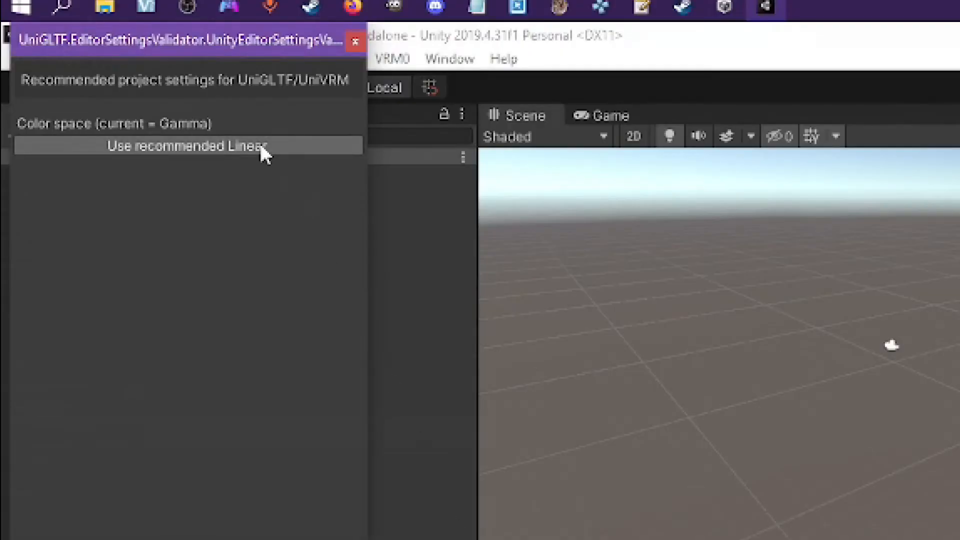
{"action": "left_click", "coordinate": [260, 145]}
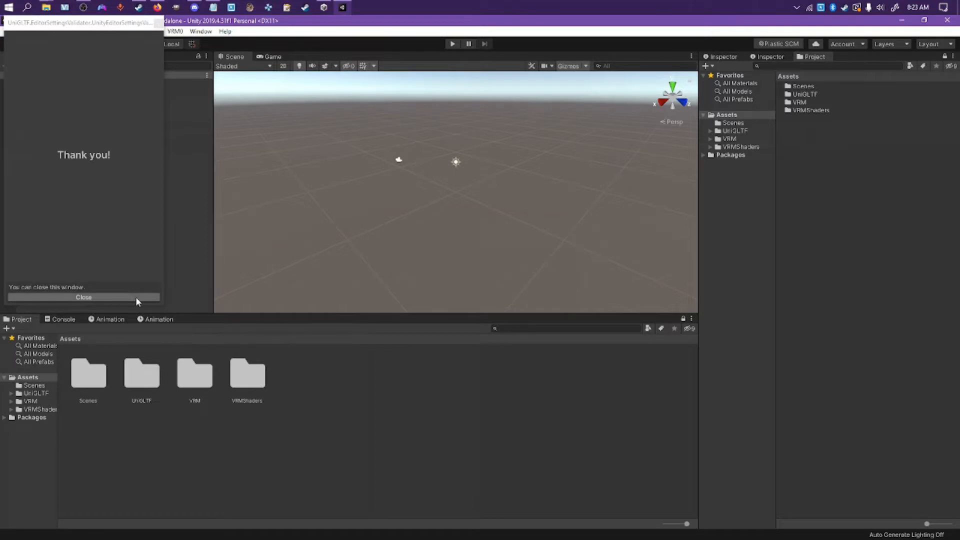
{"action": "left_click", "coordinate": [138, 297]}
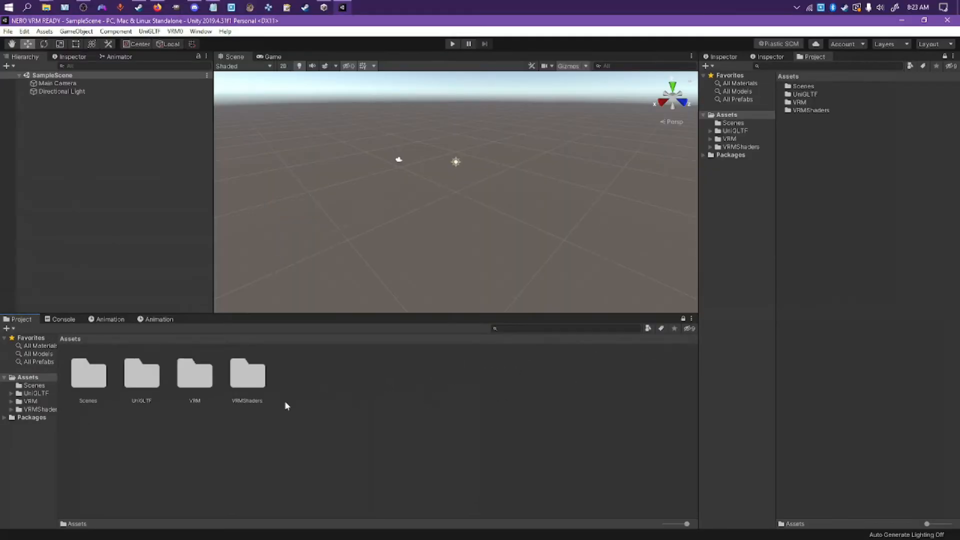
Step: Create a folder named Nero in Assets and open it
{"action": "right_click", "coordinate": [780, 353]}
{"action": "mouse_move", "coordinate": [320, 153]}
{"action": "left_click", "coordinate": [474, 155]}
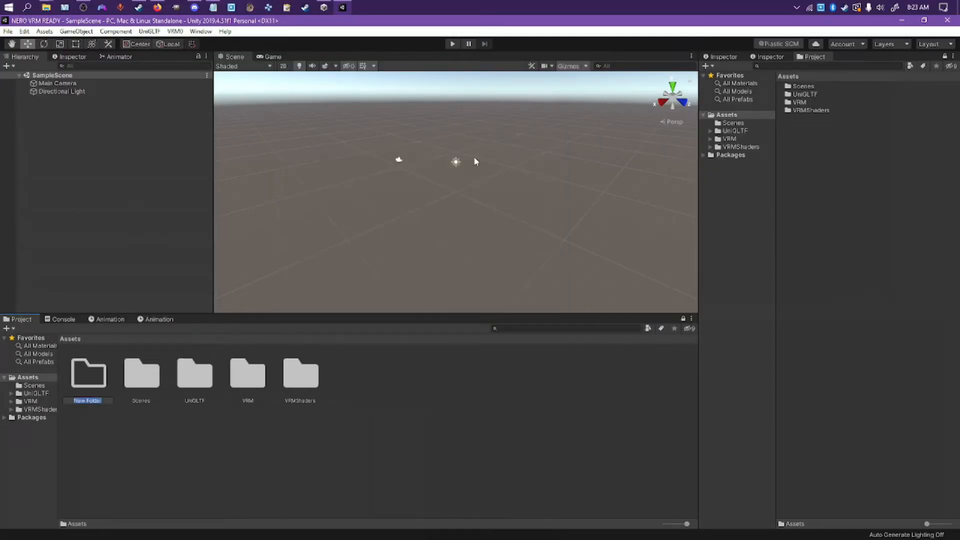
{"action": "type", "text": "Nero"}
{"action": "key", "text": "Return"}
{"action": "double_click", "coordinate": [89, 374]}
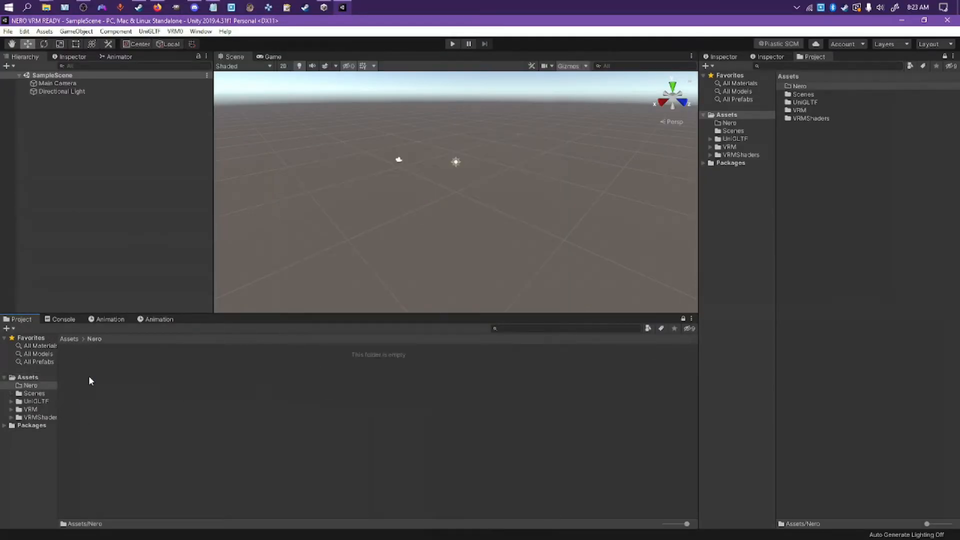
Step: Import NERO SNACK Complete.fbx and the textures Hoodie its not over1.png and Snack 1.png from MODEL N TEXTURES into the Nero folder
{"action": "mouse_move", "coordinate": [46, 7]}
{"action": "left_click", "coordinate": [53, 58]}
{"action": "left_click", "coordinate": [482, 370]}
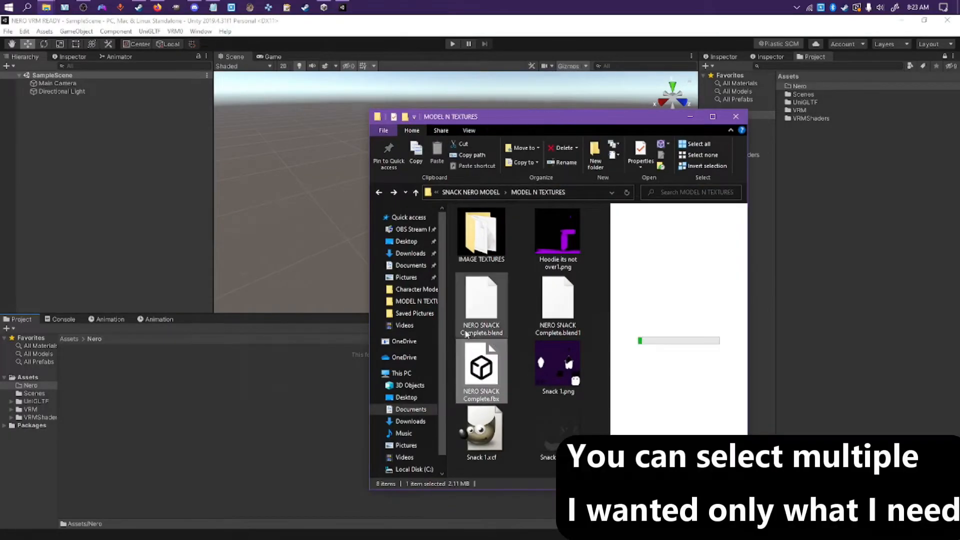
{"action": "left_click_drag", "start_coordinate": [241, 235], "coordinate": [146, 363]}
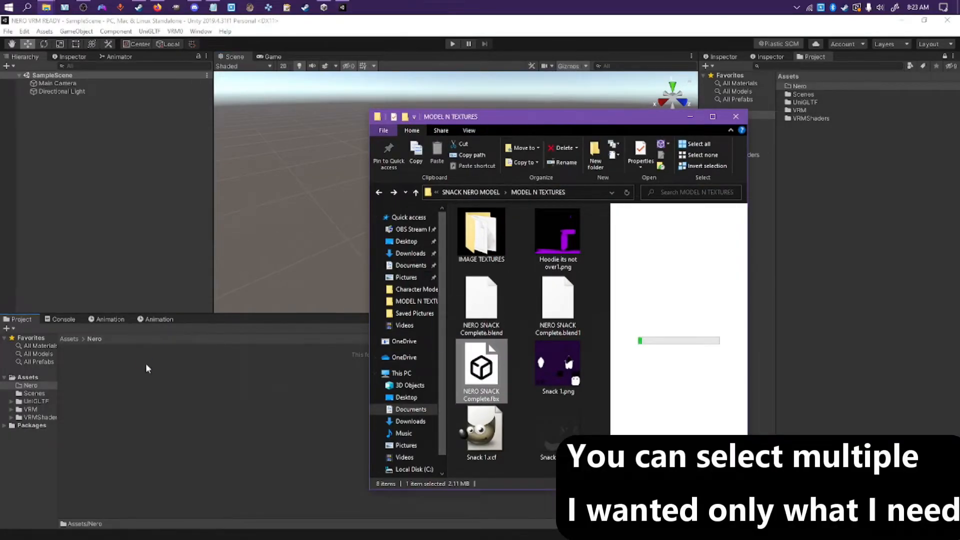
{"action": "left_click_drag", "start_coordinate": [565, 252], "coordinate": [213, 377]}
{"action": "left_click_drag", "start_coordinate": [558, 364], "coordinate": [243, 361]}
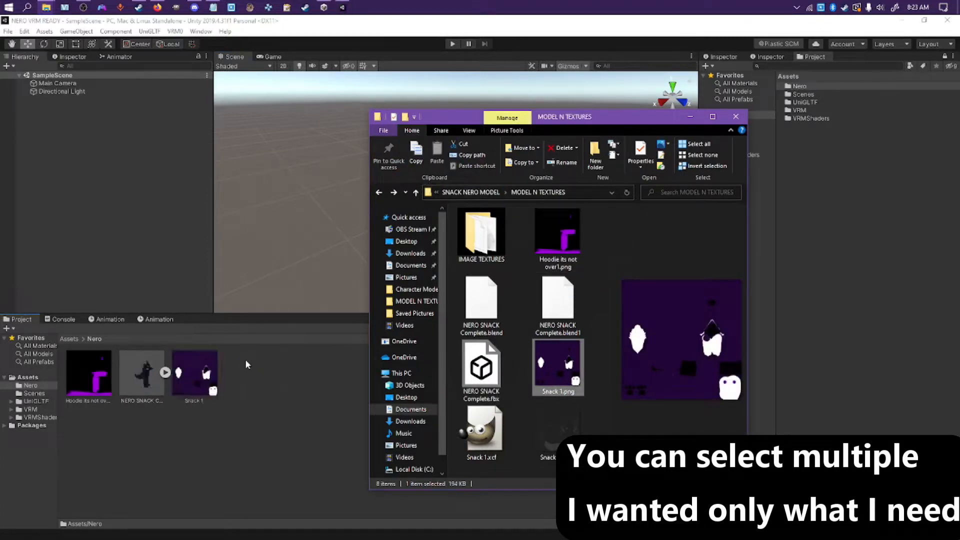
{"action": "left_click", "coordinate": [689, 117]}
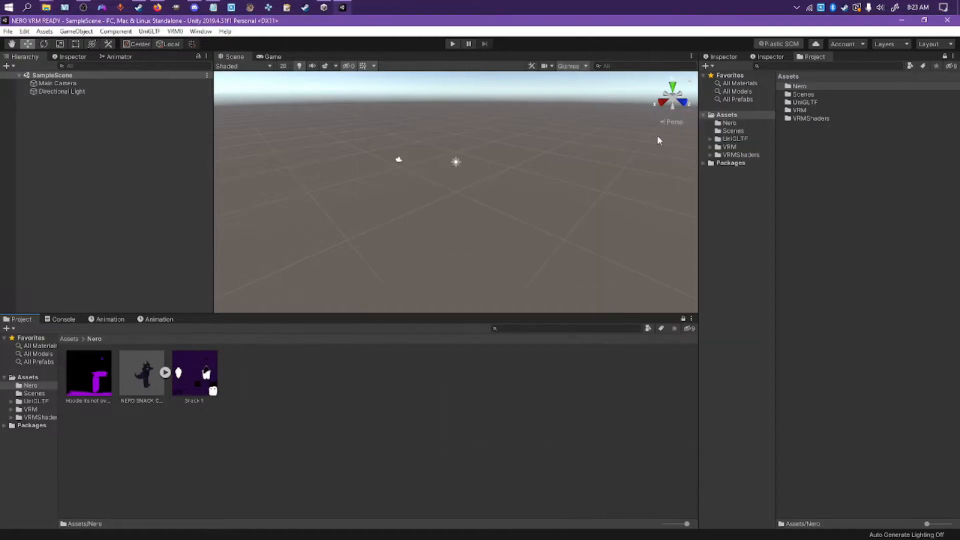
Step: Add the NERO SNACK Complete model to SampleScene
{"action": "left_click_drag", "start_coordinate": [143, 361], "coordinate": [106, 195]}
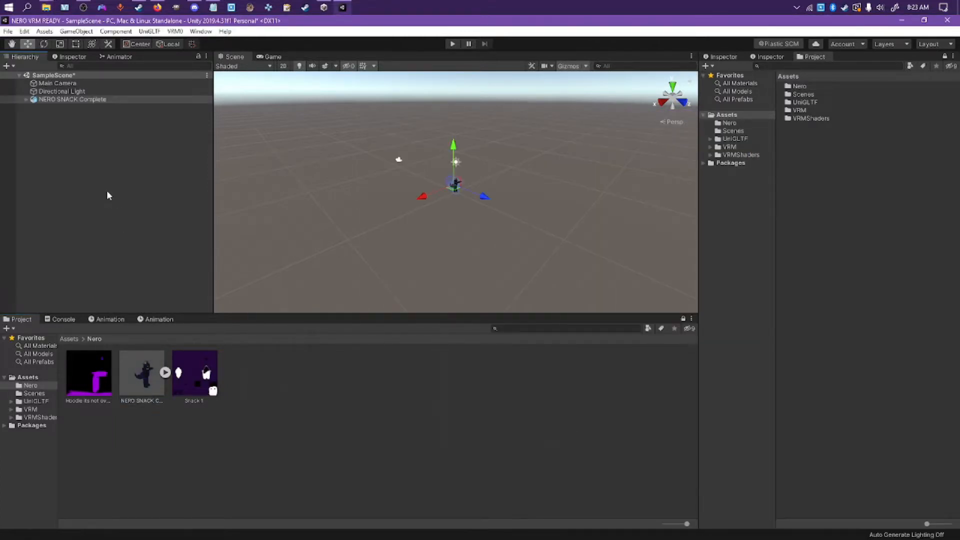
{"action": "scroll", "coordinate": [438, 130], "scroll_direction": "up", "scroll_amount": 5}
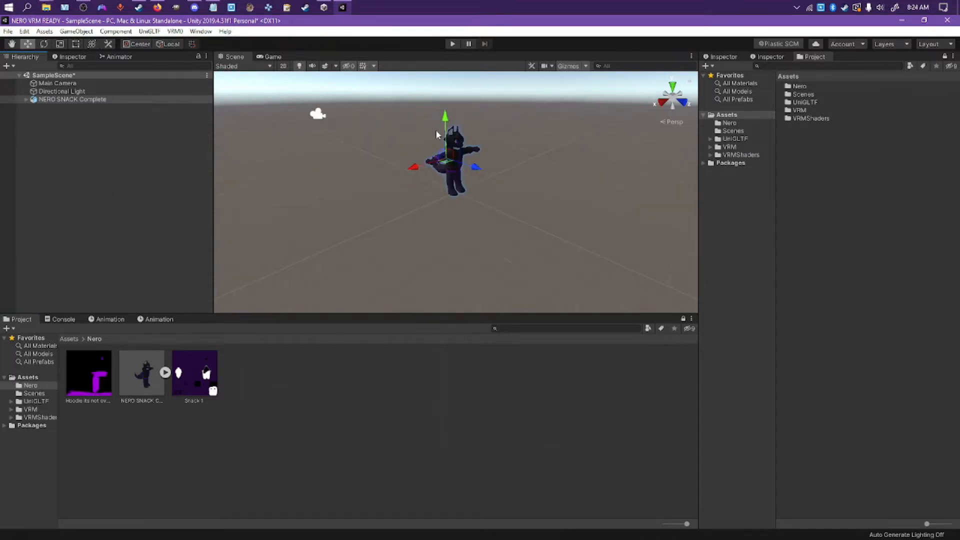
{"action": "middle_click_drag", "start_coordinate": [436, 130], "coordinate": [436, 145]}
{"action": "scroll", "coordinate": [436, 145], "scroll_direction": "up", "scroll_amount": 5}
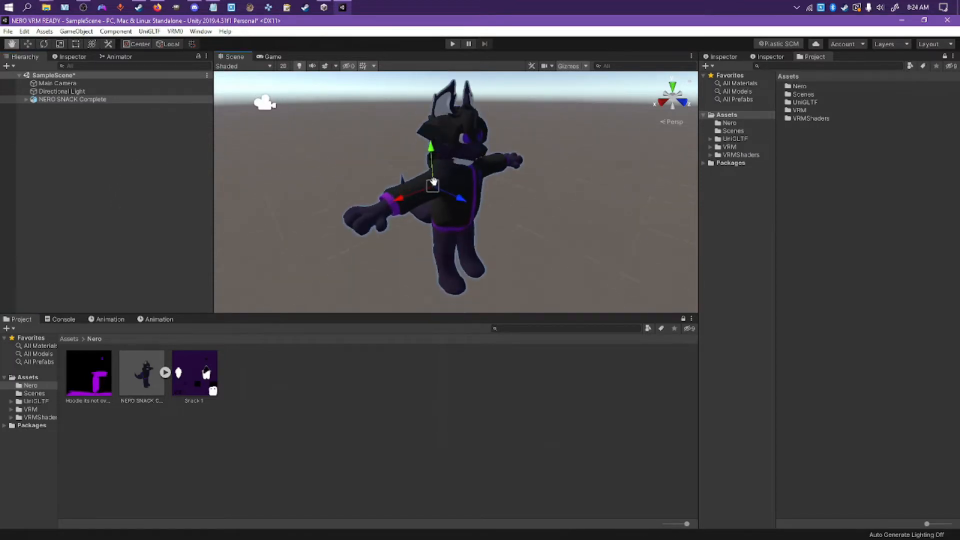
Step: In the NERO SNACK Complete model import settings, enable Legacy Blend Shape Normals and set Normals Mode to Area Weighted
{"action": "left_click", "coordinate": [774, 57]}
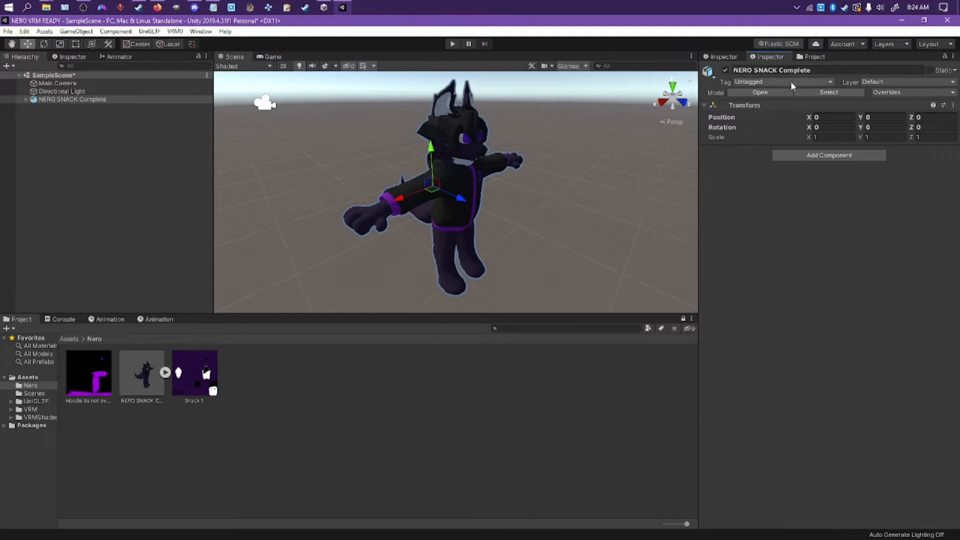
{"action": "left_click", "coordinate": [815, 96]}
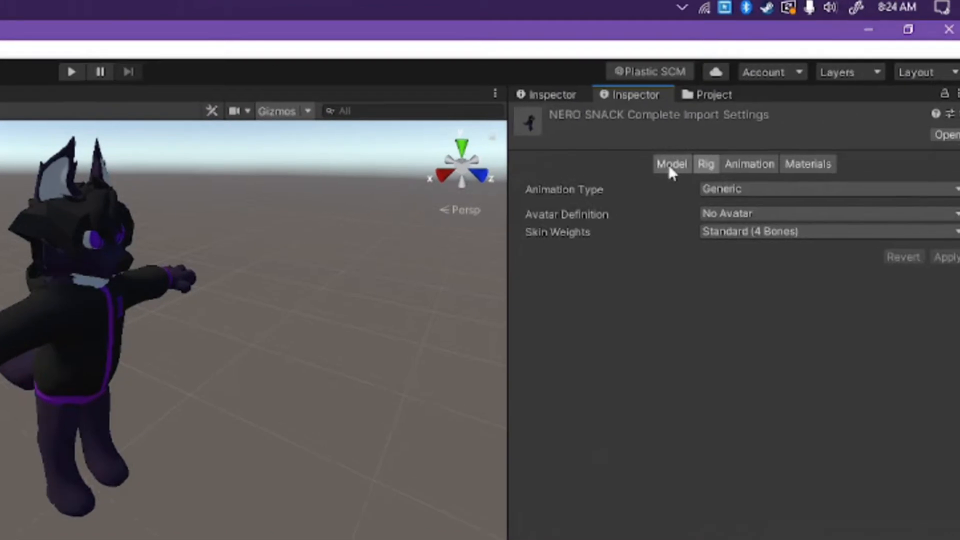
{"action": "left_click", "coordinate": [791, 95]}
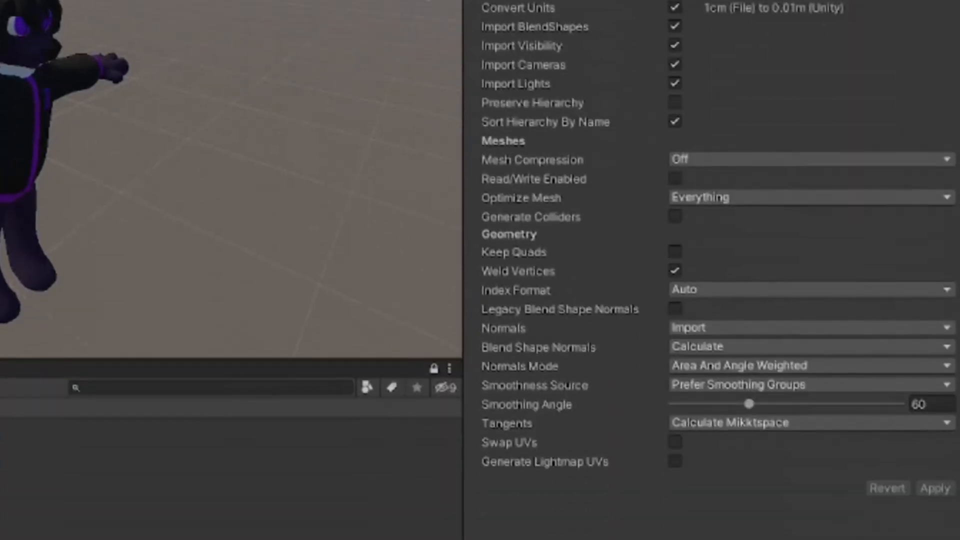
{"action": "left_click", "coordinate": [676, 308]}
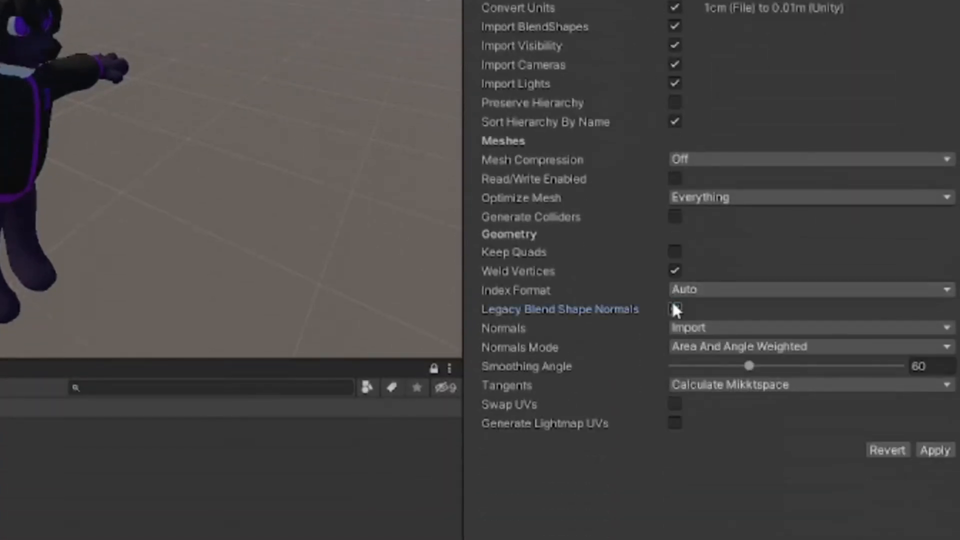
{"action": "left_click", "coordinate": [687, 349]}
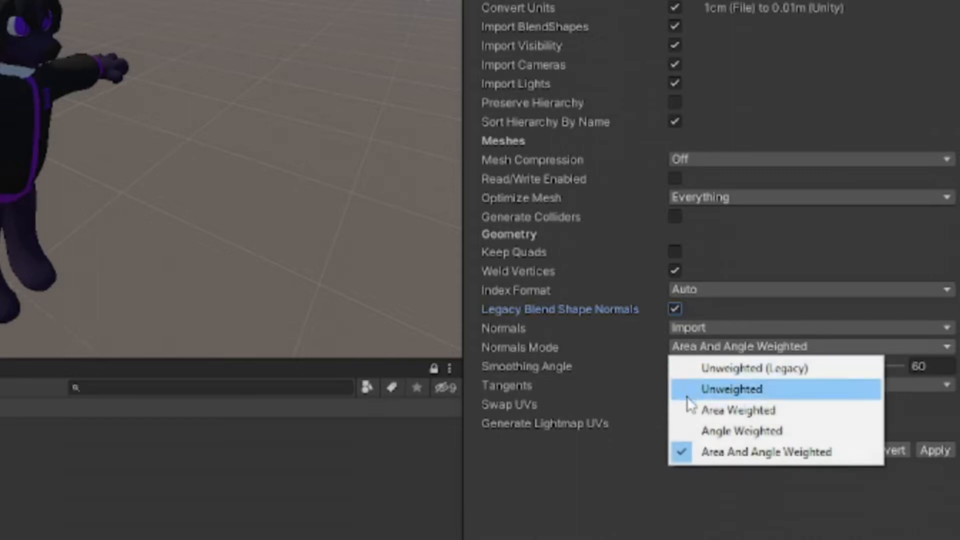
{"action": "left_click", "coordinate": [688, 410]}
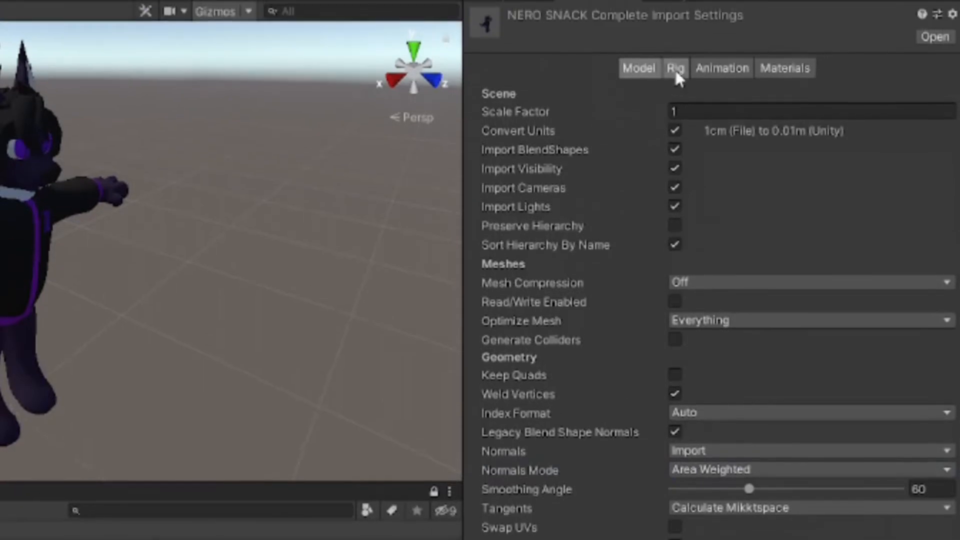
Step: Set the model's rig Animation Type to Humanoid and apply the change
{"action": "left_click", "coordinate": [675, 70]}
{"action": "left_click", "coordinate": [696, 100]}
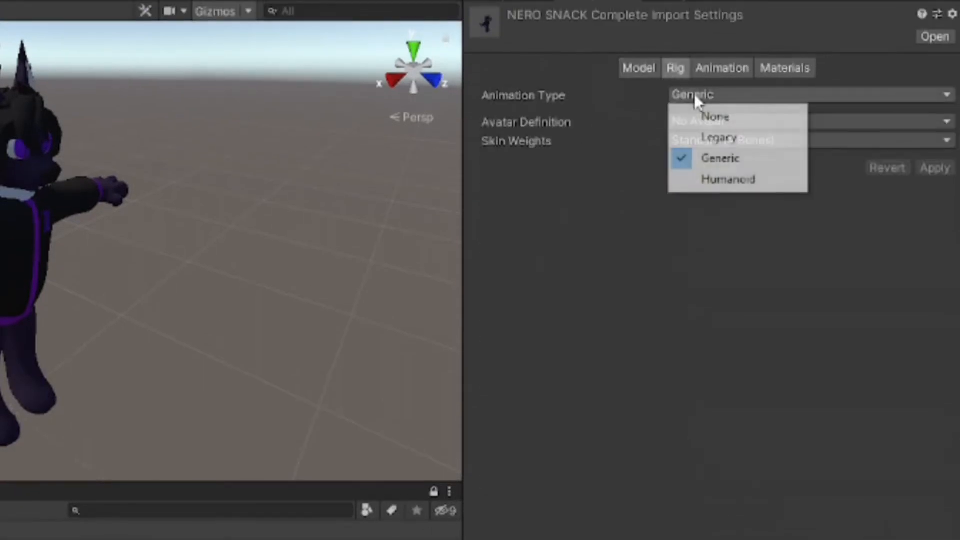
{"action": "left_click", "coordinate": [716, 180]}
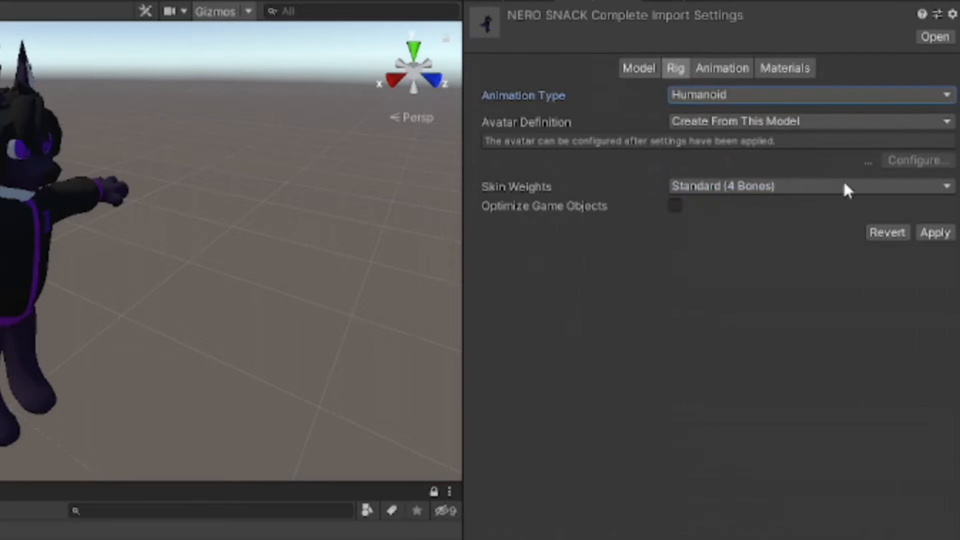
{"action": "left_click", "coordinate": [919, 232]}
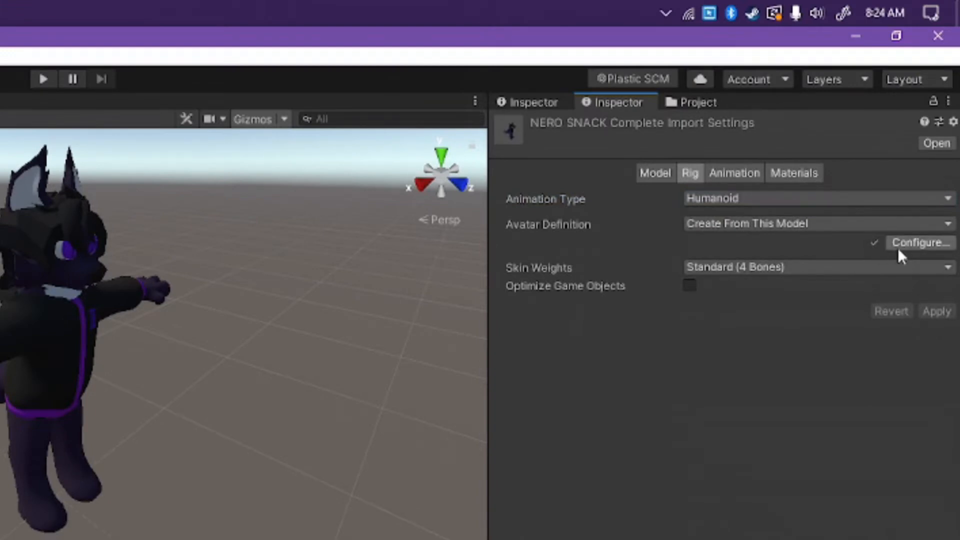
Step: Open the avatar configuration for the NERO SNACK Complete rig, saving the changes to SampleScene
{"action": "left_click", "coordinate": [898, 249]}
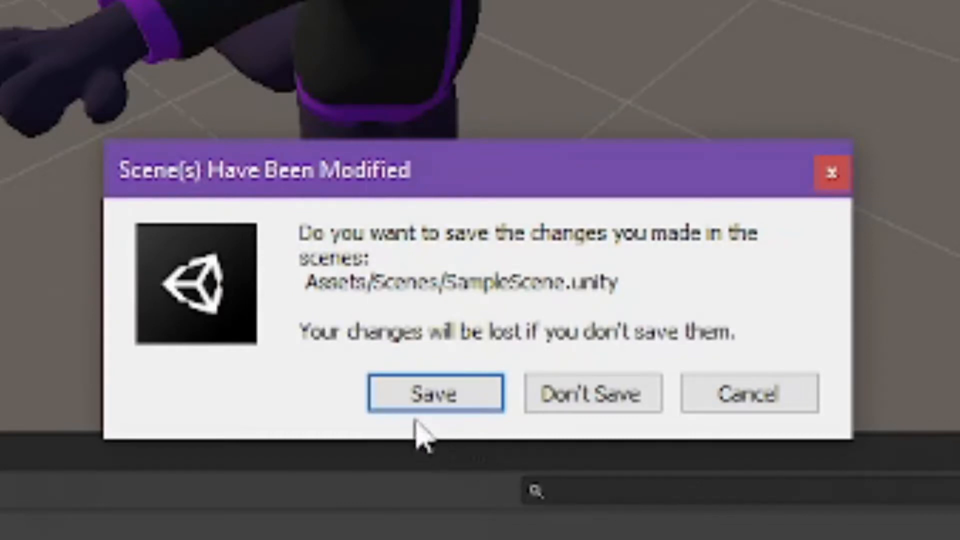
{"action": "left_click", "coordinate": [409, 403]}
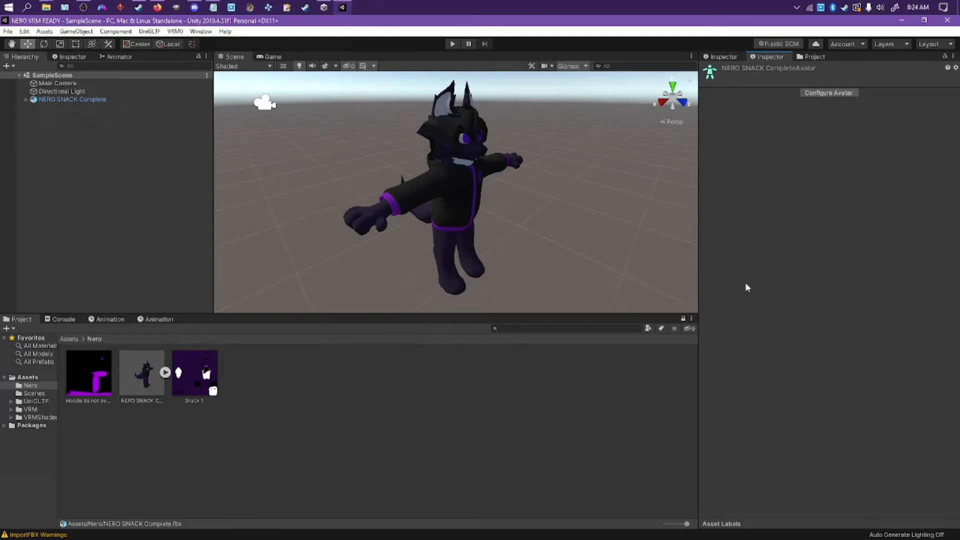
{"action": "left_click", "coordinate": [836, 95]}
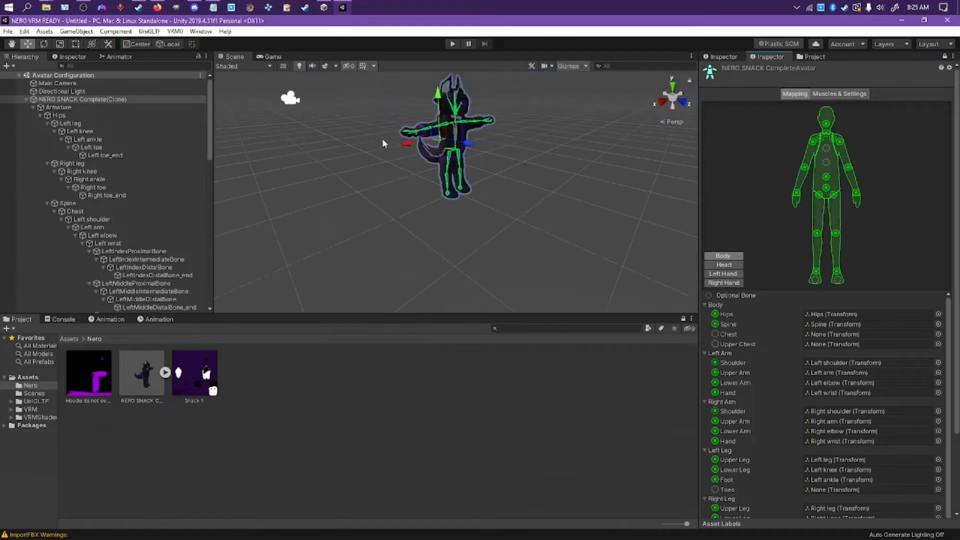
Step: Assign the armature's Chest bone to the empty Chest slot in the avatar's body mapping
{"action": "scroll", "coordinate": [394, 133], "scroll_direction": "up", "scroll_amount": 5}
{"action": "middle_click_drag", "start_coordinate": [425, 95], "coordinate": [417, 157]}
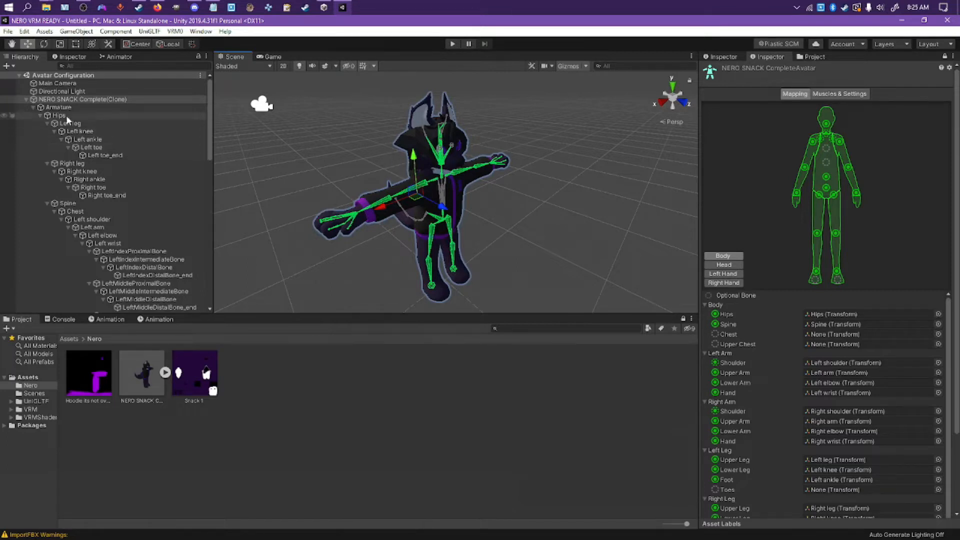
{"action": "left_click", "coordinate": [80, 212]}
{"action": "left_click_drag", "start_coordinate": [84, 207], "coordinate": [833, 325]}
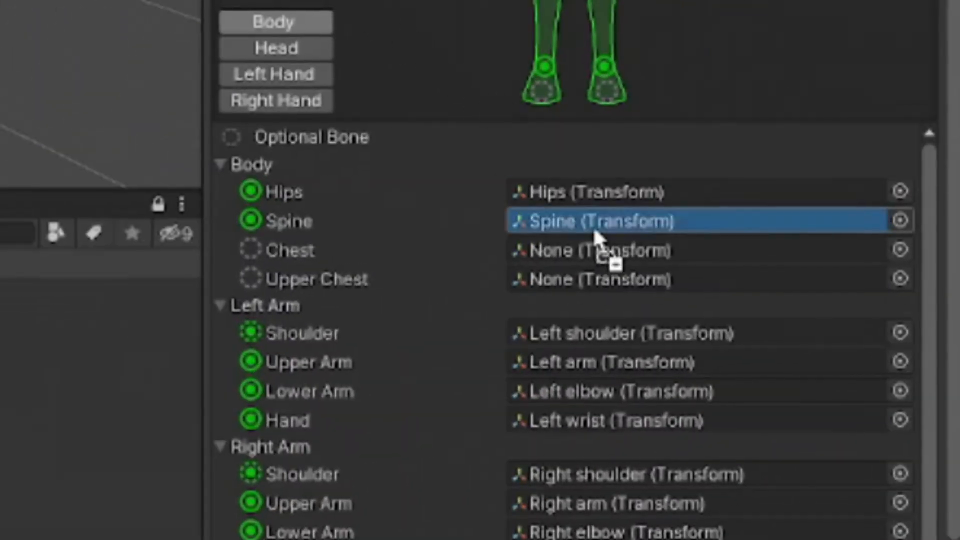
{"action": "left_click_drag", "start_coordinate": [593, 226], "coordinate": [607, 250]}
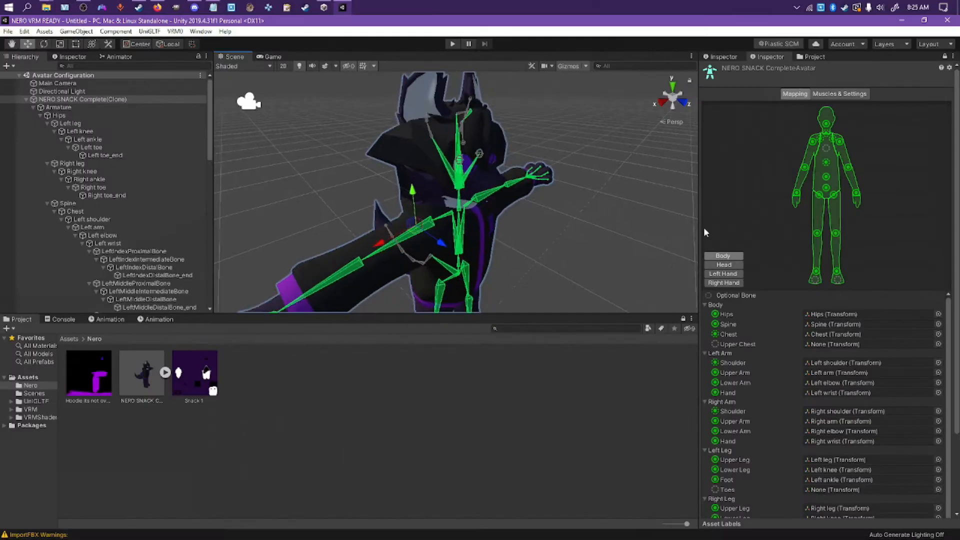
Step: Review the avatar's head and body bone mappings, apply the avatar mapping, and finish the avatar configuration
{"action": "left_click", "coordinate": [310, 55]}
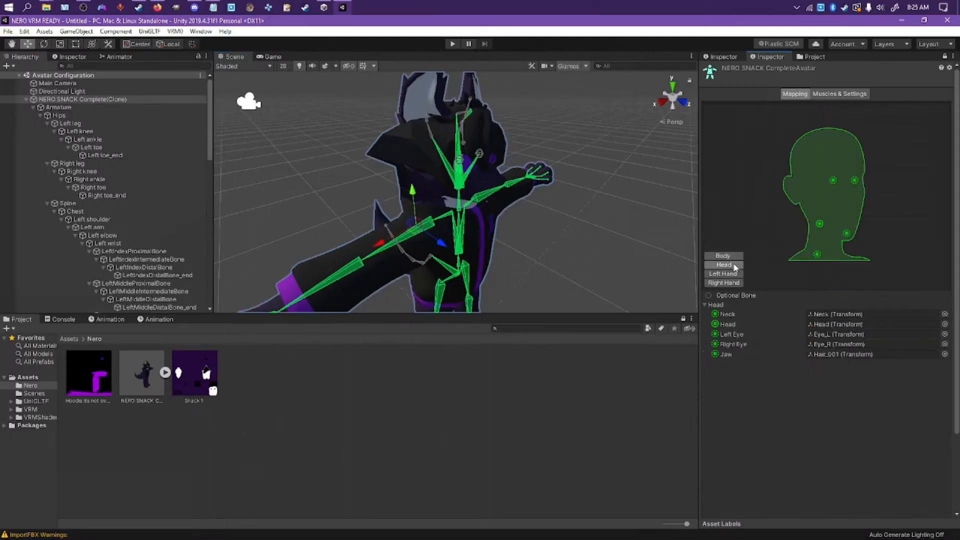
{"action": "left_click", "coordinate": [460, 160]}
{"action": "left_click", "coordinate": [552, 151]}
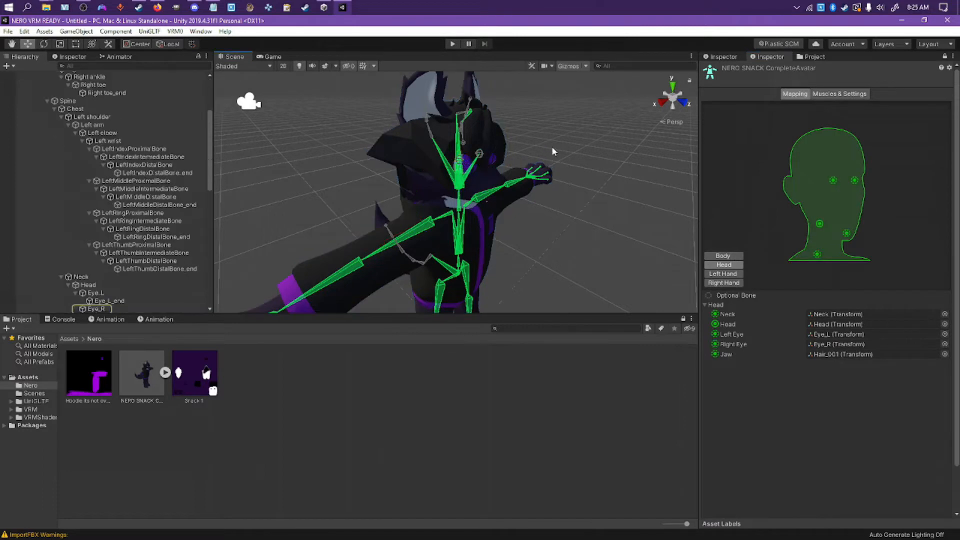
{"action": "scroll", "coordinate": [481, 251], "scroll_direction": "down", "scroll_amount": 4}
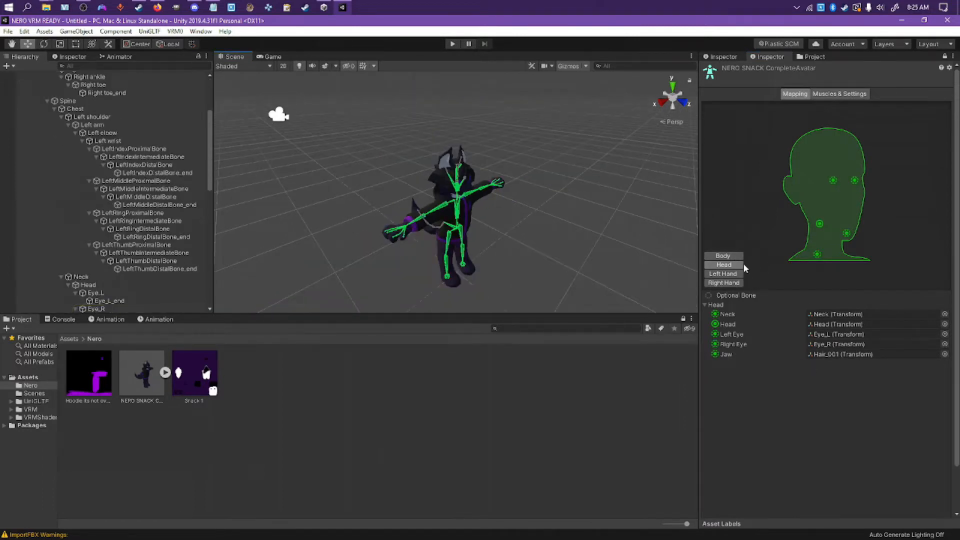
{"action": "left_click", "coordinate": [723, 256]}
{"action": "scroll", "coordinate": [952, 442], "scroll_direction": "down", "scroll_amount": 2}
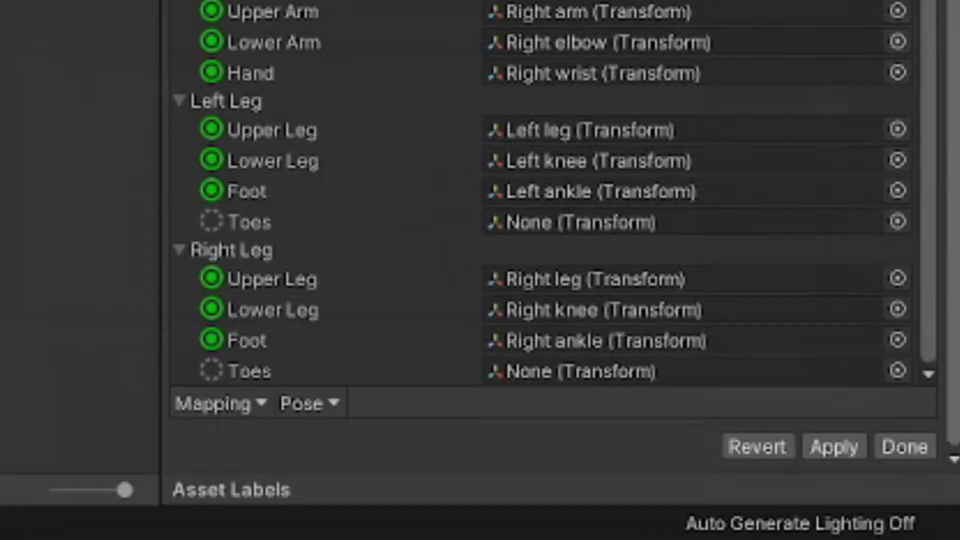
{"action": "left_click", "coordinate": [849, 450]}
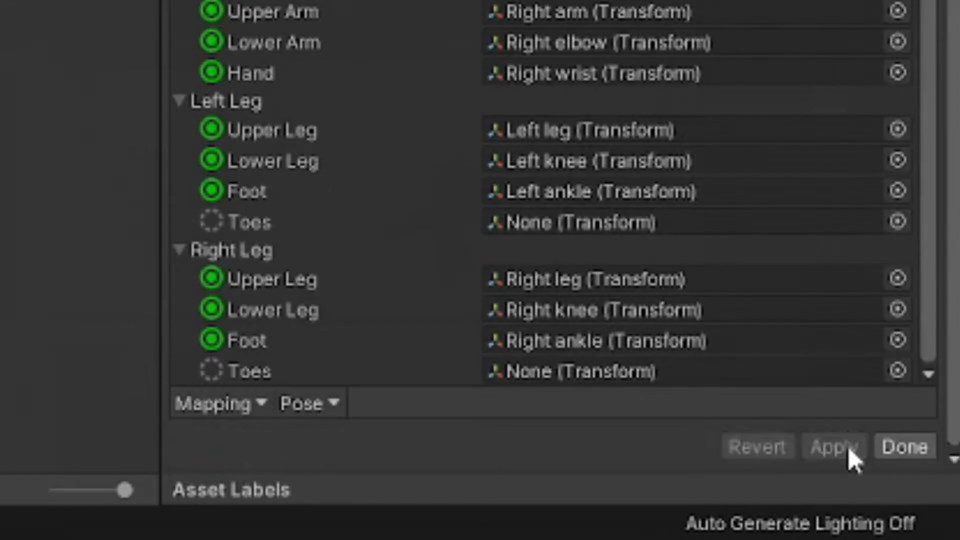
{"action": "left_click", "coordinate": [901, 446]}
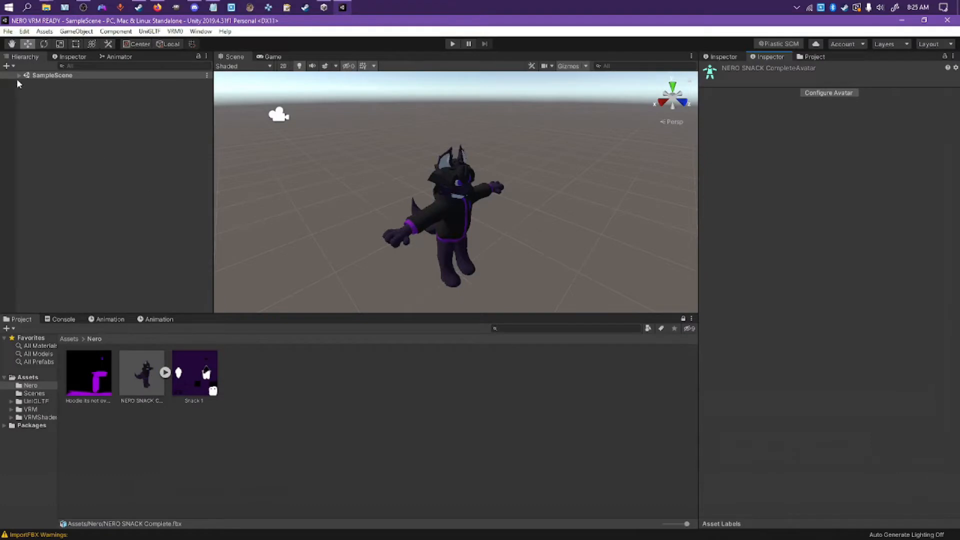
Step: Assign the Snack 1 texture to the model's Body and Hair and the hoodie texture to its Jacket
{"action": "left_click", "coordinate": [19, 75]}
{"action": "left_click", "coordinate": [73, 98]}
{"action": "left_click", "coordinate": [26, 100]}
{"action": "left_click", "coordinate": [66, 117]}
{"action": "mouse_move", "coordinate": [205, 383]}
{"action": "left_mouse_down"}
{"action": "mouse_move", "coordinate": [186, 241]}
{"action": "mouse_move", "coordinate": [60, 116]}
{"action": "mouse_move", "coordinate": [73, 129]}
{"action": "mouse_move", "coordinate": [65, 123]}
{"action": "left_mouse_up"}
{"action": "left_click_drag", "start_coordinate": [148, 355], "coordinate": [60, 131]}
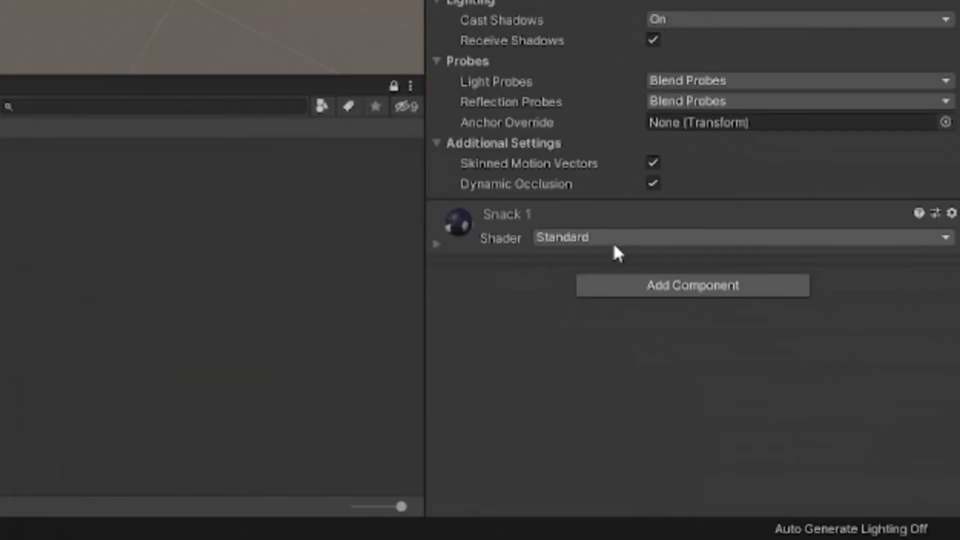
Step: Set the shader of the Snack 1 and Hoodie its not over1 materials to VRM/MToon
{"action": "left_click", "coordinate": [617, 238]}
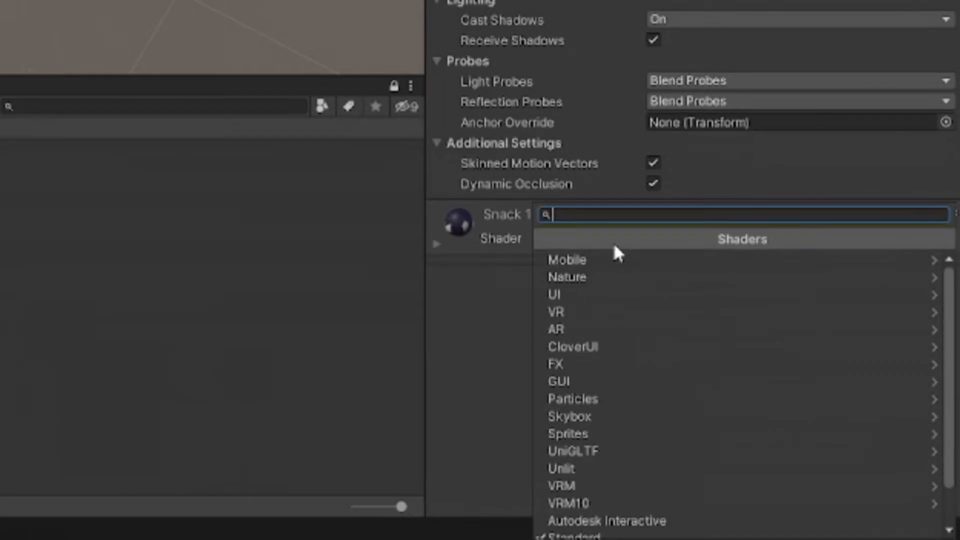
{"action": "left_click", "coordinate": [595, 483]}
{"action": "left_click", "coordinate": [596, 269]}
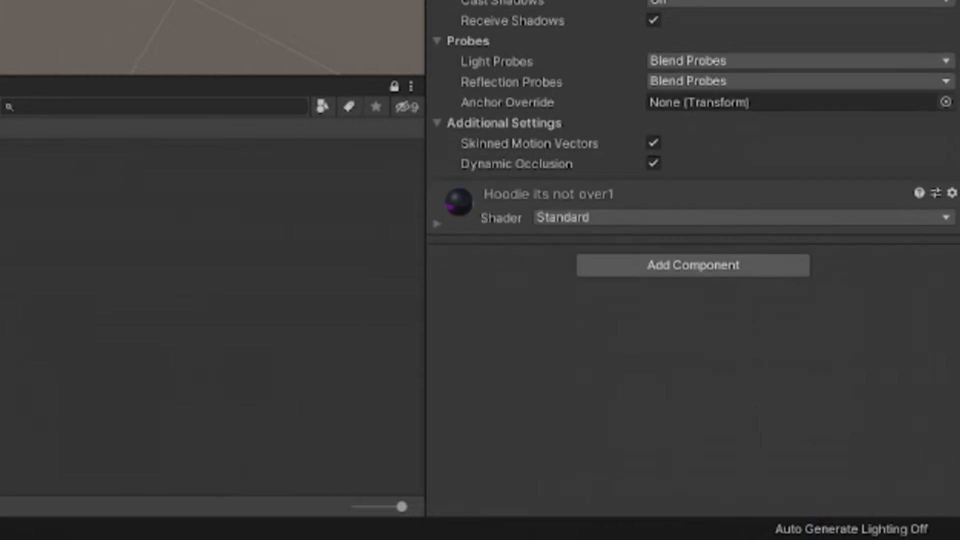
{"action": "left_click", "coordinate": [623, 215]}
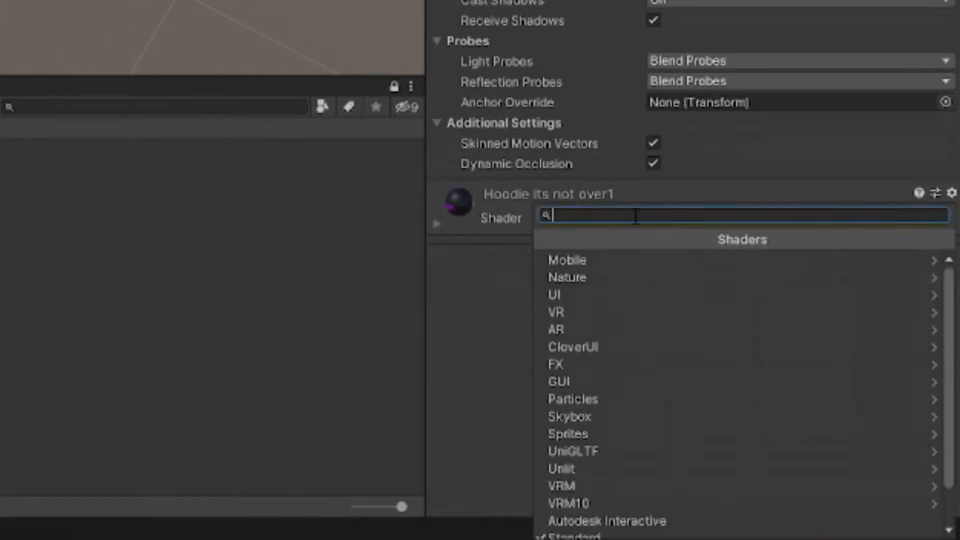
{"action": "left_click", "coordinate": [570, 493]}
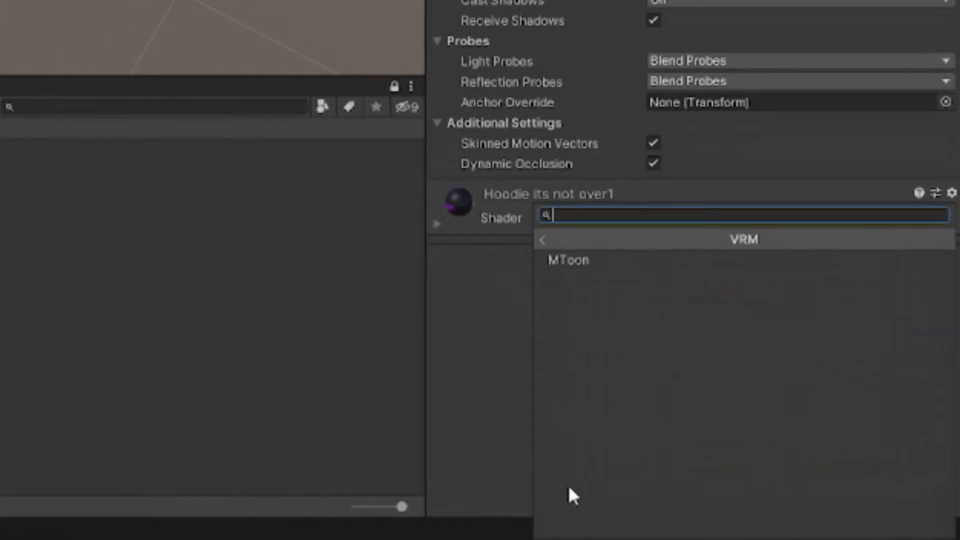
{"action": "left_click", "coordinate": [603, 264]}
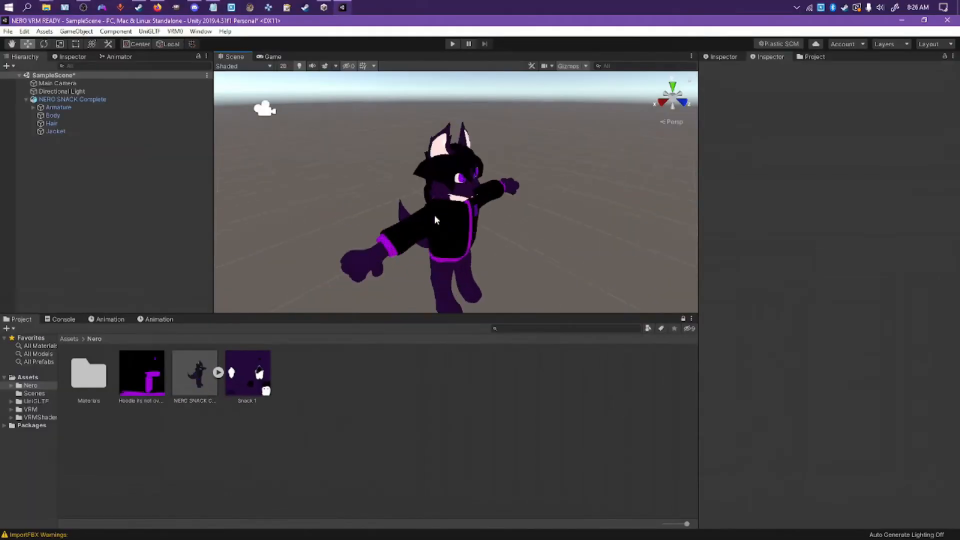
Step: Set the Shade Color of the Body's Snack 1 material to white (FFFFFF)
{"action": "scroll", "coordinate": [434, 215], "scroll_direction": "up", "scroll_amount": 5}
{"action": "left_click_drag", "start_coordinate": [580, 171], "coordinate": [563, 148], "text": "alt"}
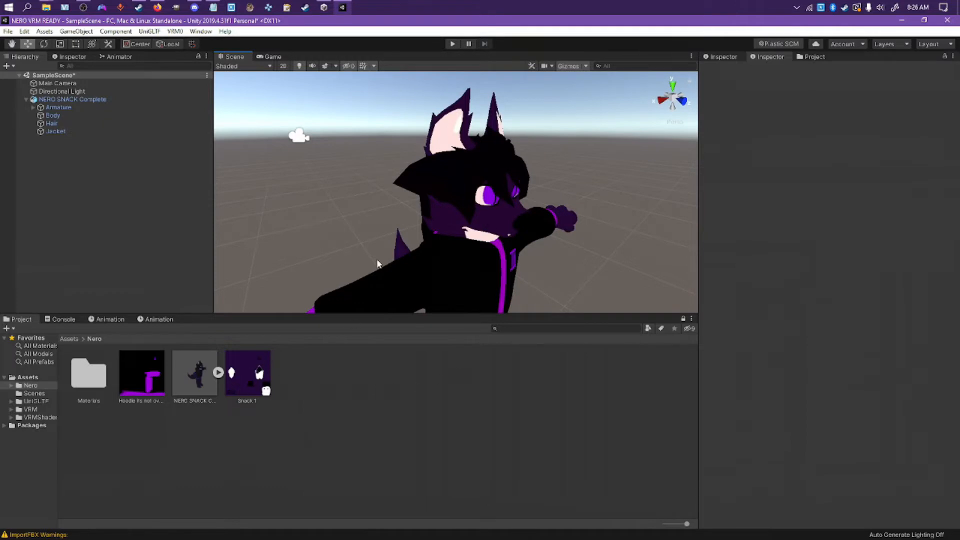
{"action": "scroll", "coordinate": [412, 151], "scroll_direction": "down", "scroll_amount": 5}
{"action": "scroll", "coordinate": [449, 200], "scroll_direction": "up", "scroll_amount": 5}
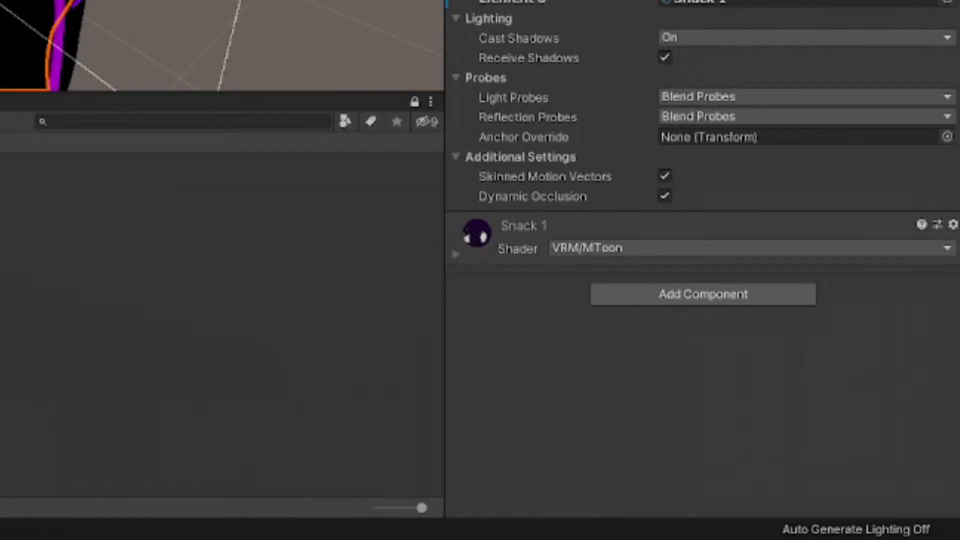
{"action": "left_click", "coordinate": [455, 254]}
{"action": "scroll", "coordinate": [457, 257], "scroll_direction": "down", "scroll_amount": 3}
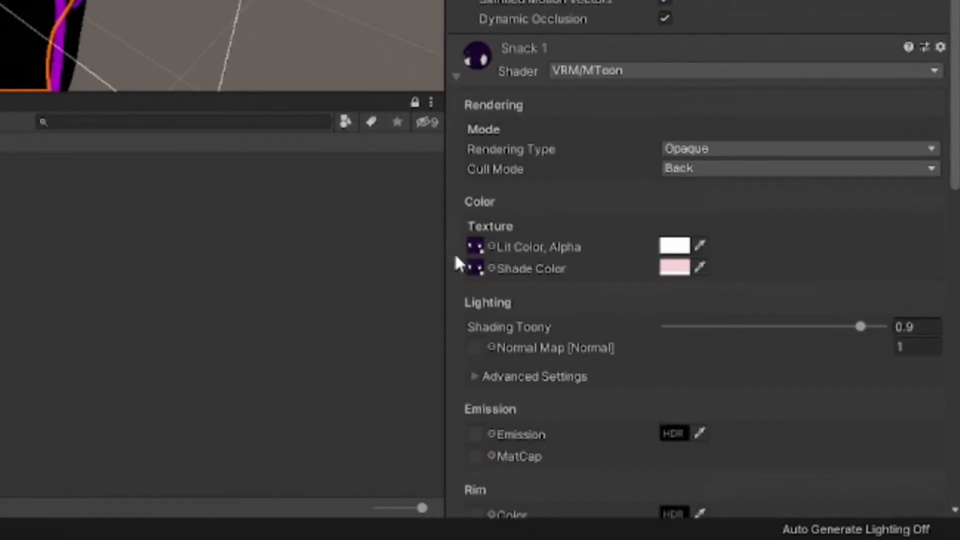
{"action": "scroll", "coordinate": [457, 258], "scroll_direction": "down", "scroll_amount": 3}
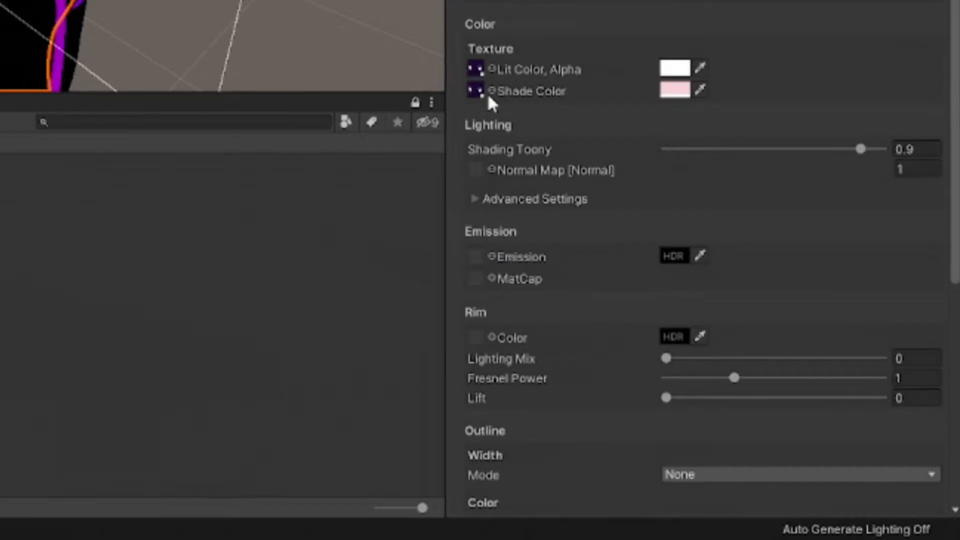
{"action": "left_click", "coordinate": [676, 91]}
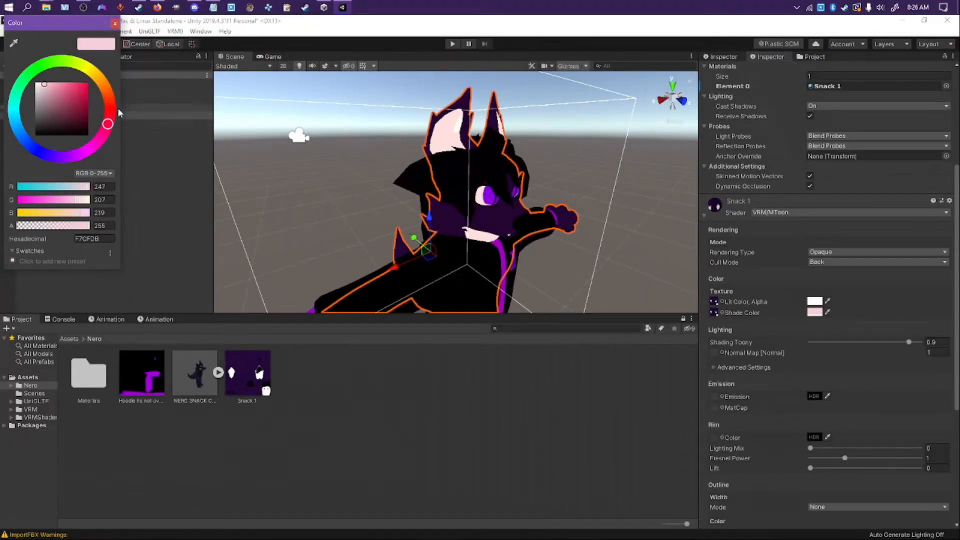
{"action": "left_click_drag", "start_coordinate": [61, 89], "coordinate": [31, 84]}
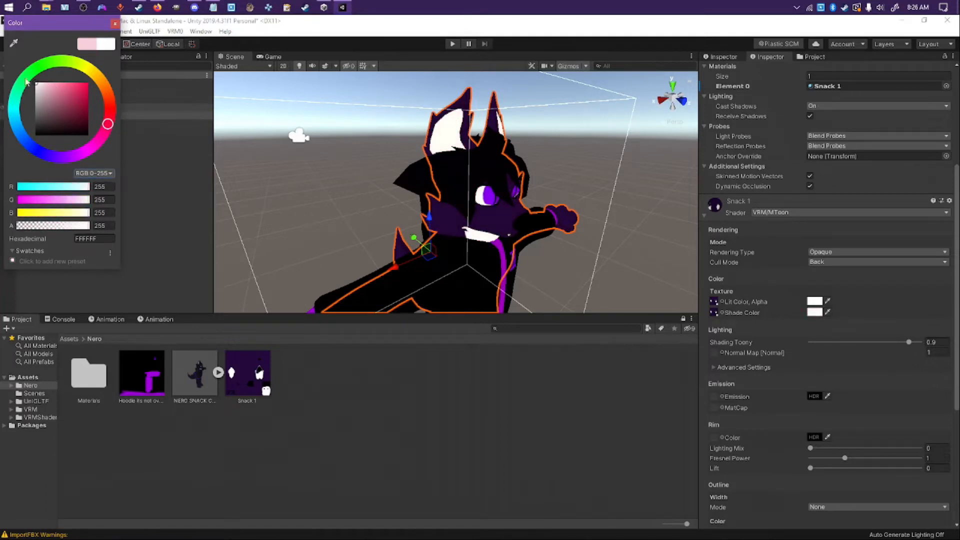
{"action": "left_click", "coordinate": [116, 23]}
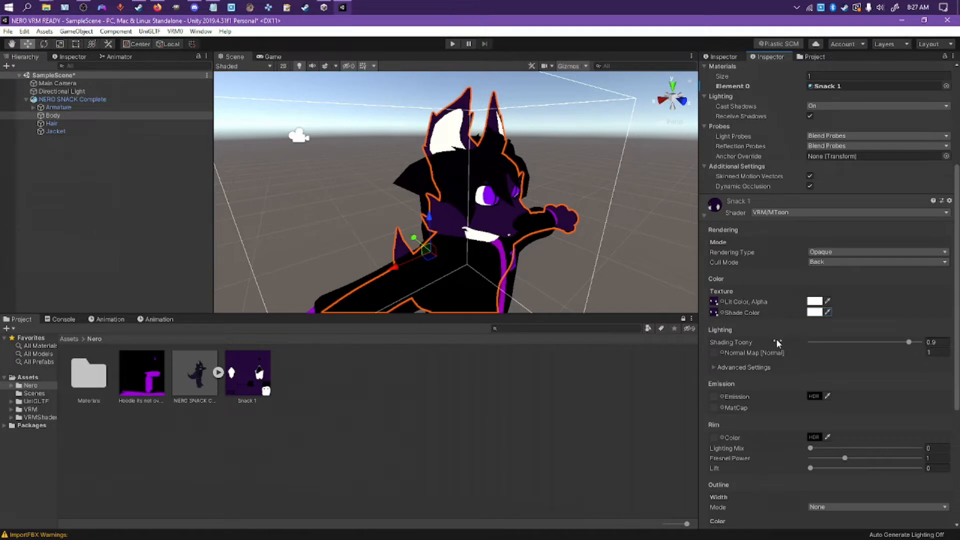
{"action": "scroll", "coordinate": [776, 345], "scroll_direction": "down", "scroll_amount": 3}
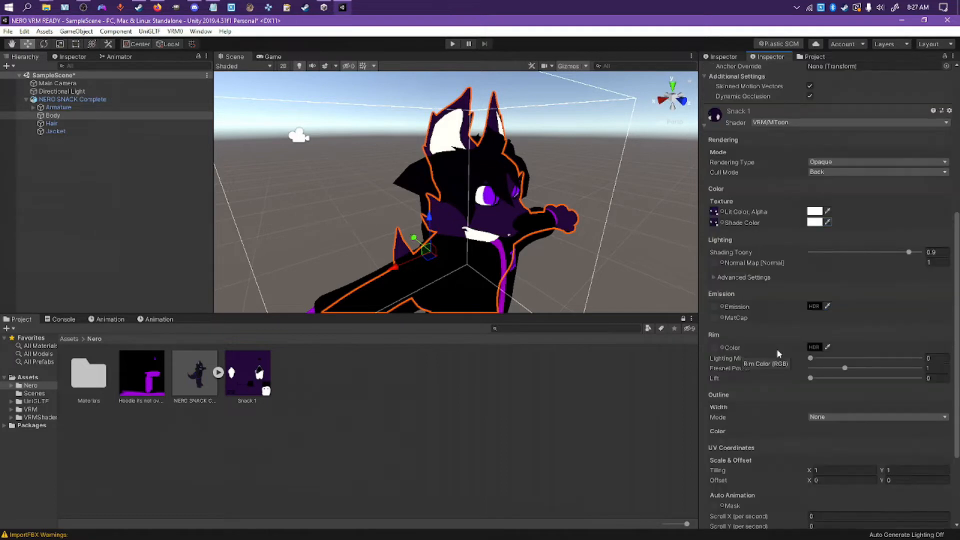
Step: Set the Shade Color of the Jacket's Hoodie its not over1 material to white
{"action": "left_click", "coordinate": [52, 123]}
{"action": "left_click", "coordinate": [56, 131]}
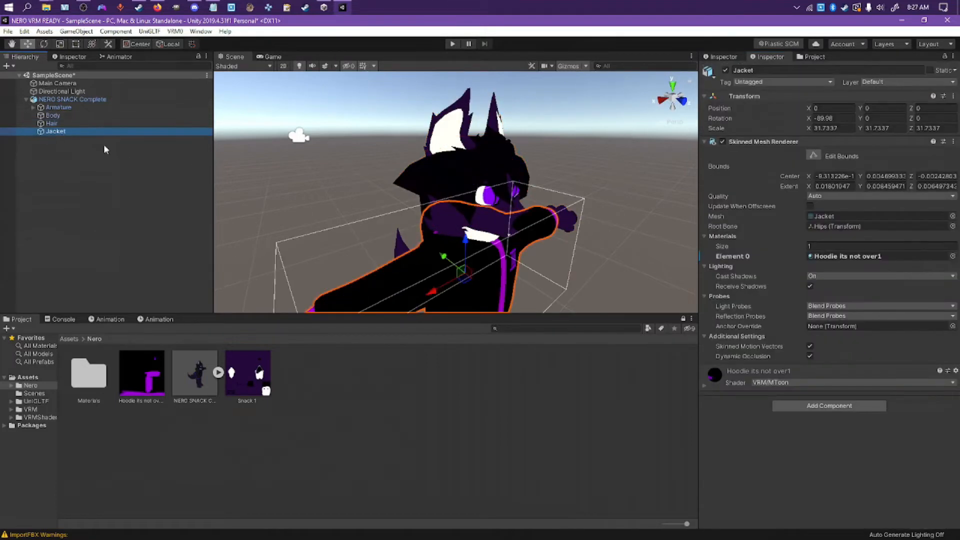
{"action": "left_click", "coordinate": [708, 388]}
{"action": "scroll", "coordinate": [815, 487], "scroll_direction": "down", "scroll_amount": 3}
{"action": "left_click", "coordinate": [816, 392]}
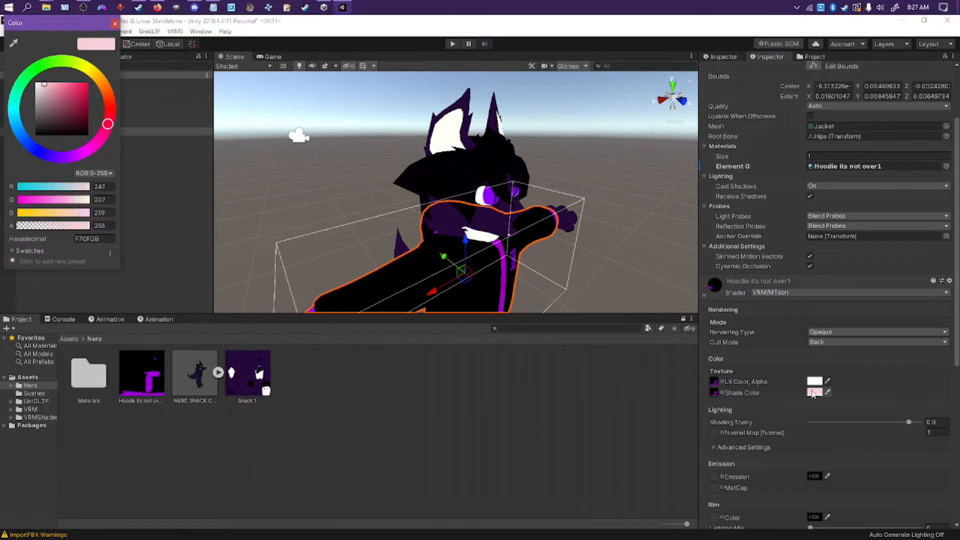
{"action": "left_click_drag", "start_coordinate": [69, 116], "coordinate": [31, 80]}
{"action": "left_click", "coordinate": [115, 23]}
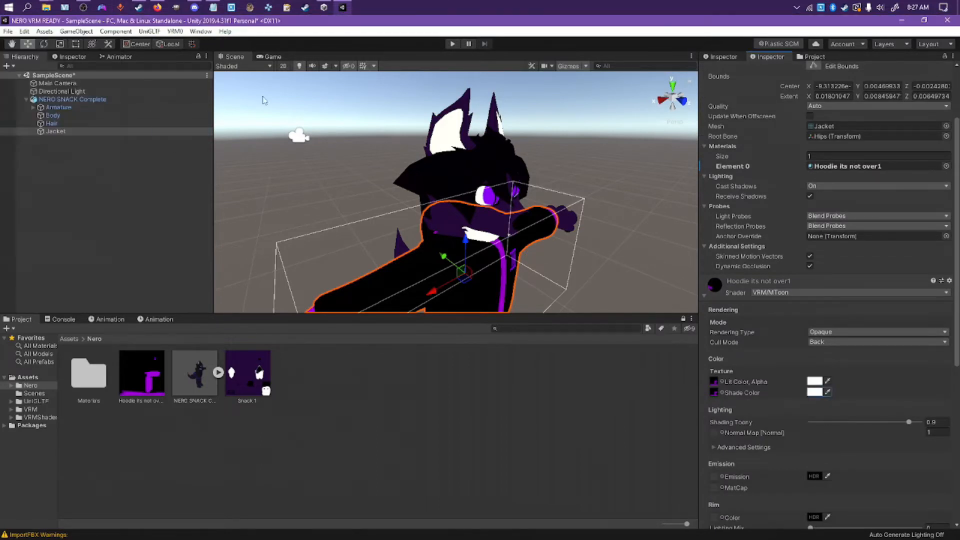
Step: Rotate the Directional Light to an X rotation of about -84.7 degrees
{"action": "scroll", "coordinate": [431, 143], "scroll_direction": "down", "scroll_amount": 6}
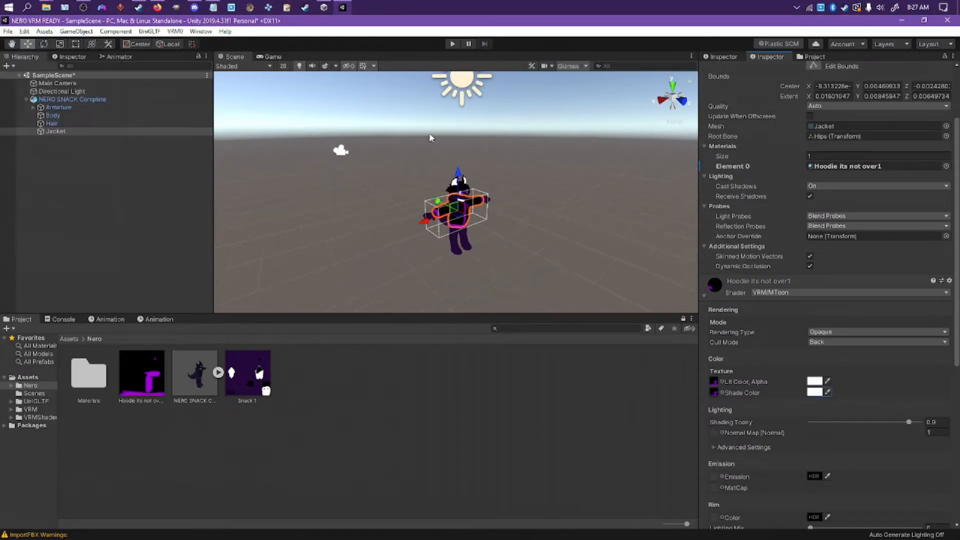
{"action": "left_click", "coordinate": [462, 89]}
{"action": "left_click", "coordinate": [40, 43]}
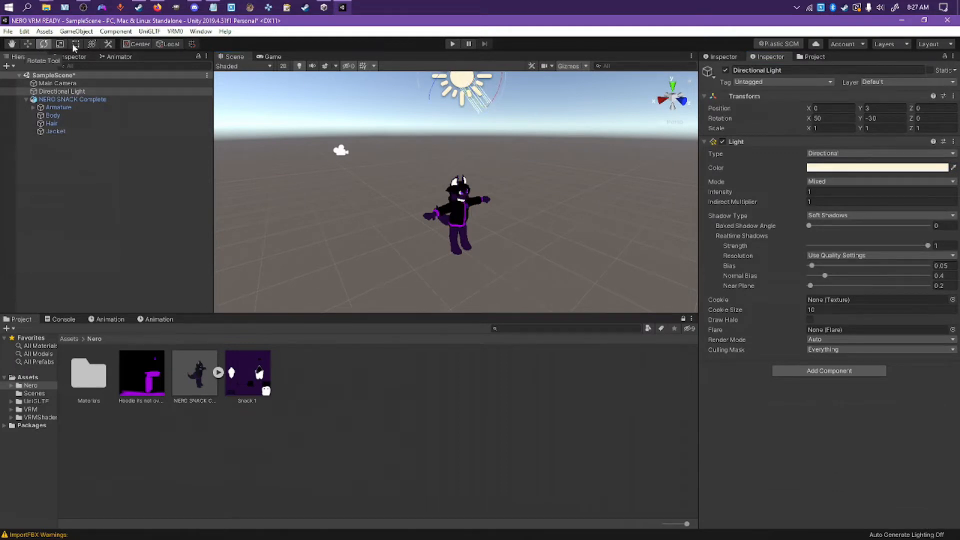
{"action": "left_click_drag", "start_coordinate": [498, 93], "coordinate": [430, 165]}
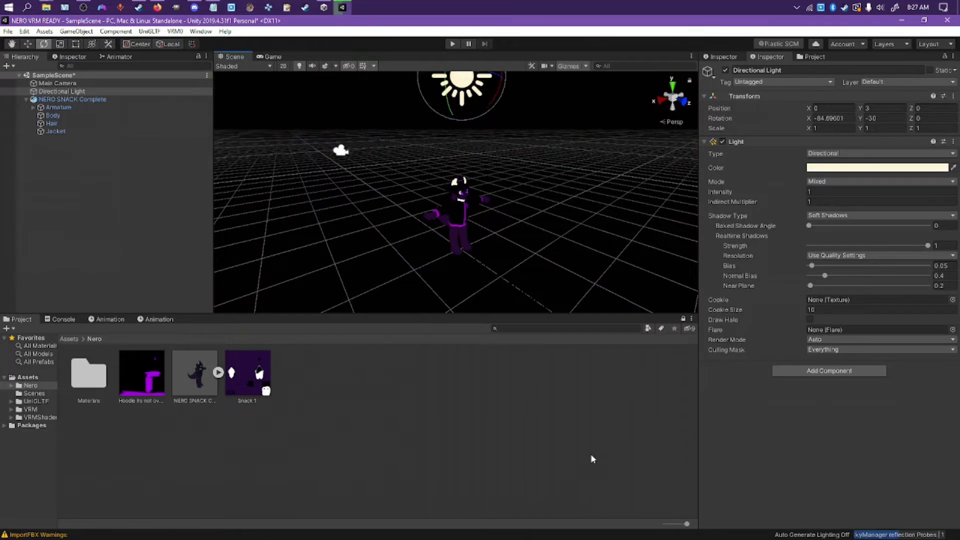
Step: Set the Directional Light's color to white (FFFFFF)
{"action": "left_click", "coordinate": [818, 169]}
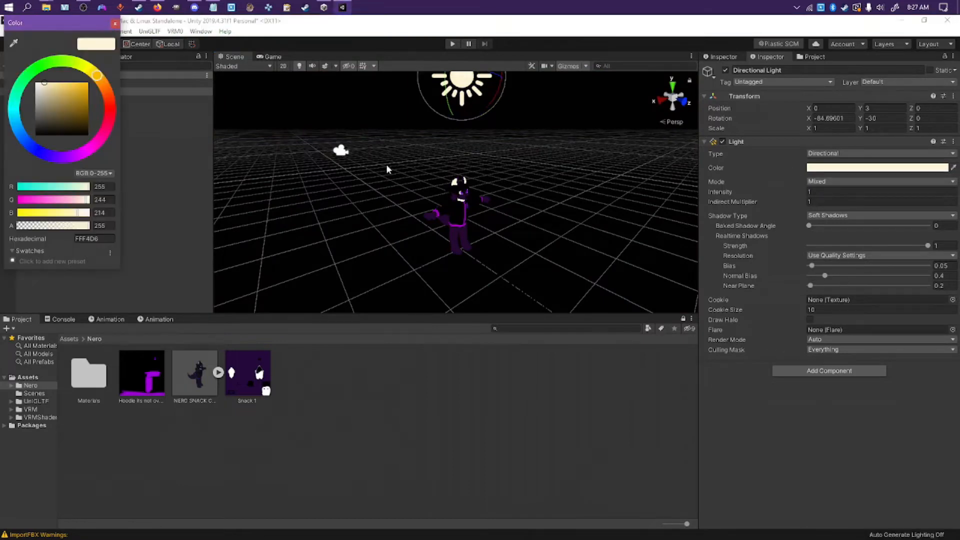
{"action": "mouse_move", "coordinate": [54, 123]}
{"action": "left_mouse_down"}
{"action": "mouse_move", "coordinate": [80, 89]}
{"action": "mouse_move", "coordinate": [84, 102]}
{"action": "mouse_move", "coordinate": [62, 132]}
{"action": "mouse_move", "coordinate": [136, 86]}
{"action": "mouse_move", "coordinate": [1, 78]}
{"action": "left_mouse_up"}
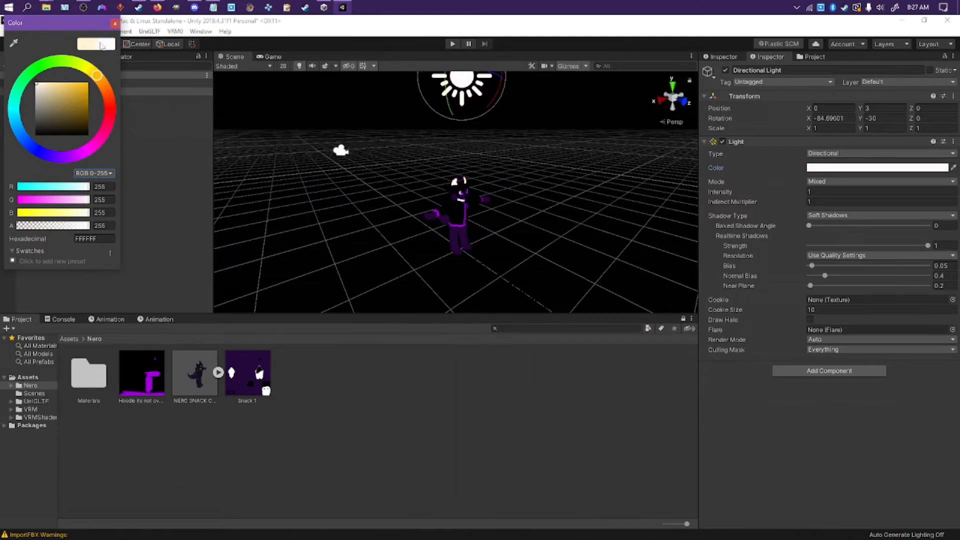
{"action": "left_click", "coordinate": [115, 23]}
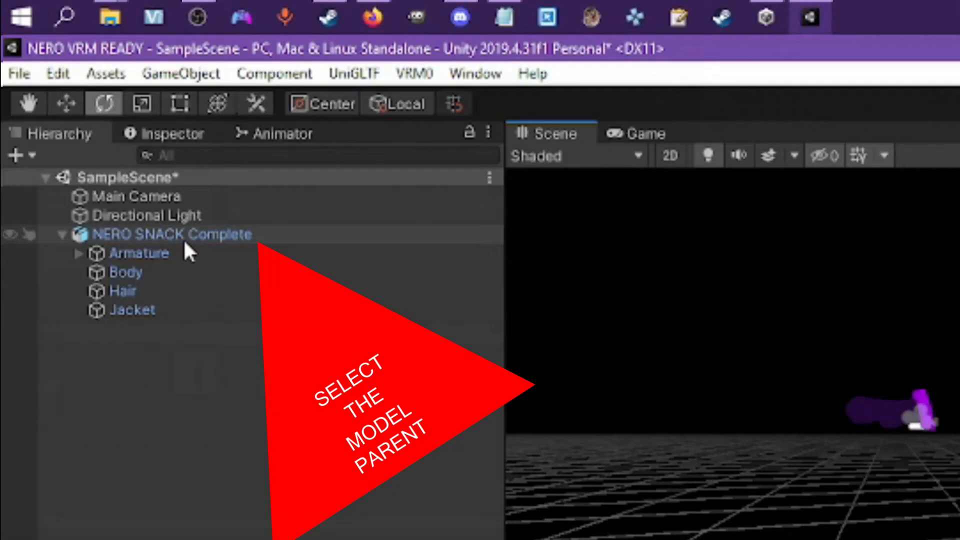
Step: Open the VRM 0.x exporter for the NERO SNACK Complete parent object and enlarge the exporter window
{"action": "left_click", "coordinate": [183, 240]}
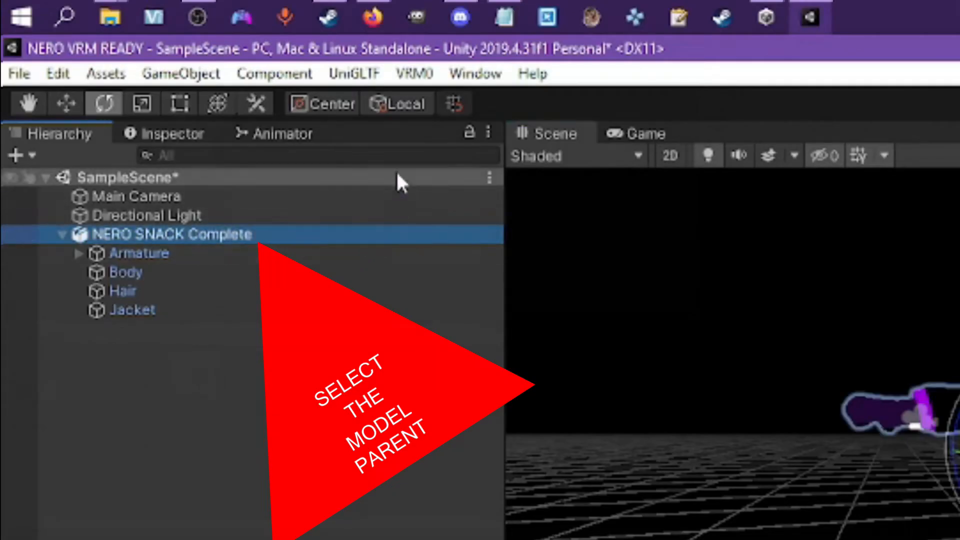
{"action": "left_click", "coordinate": [406, 75]}
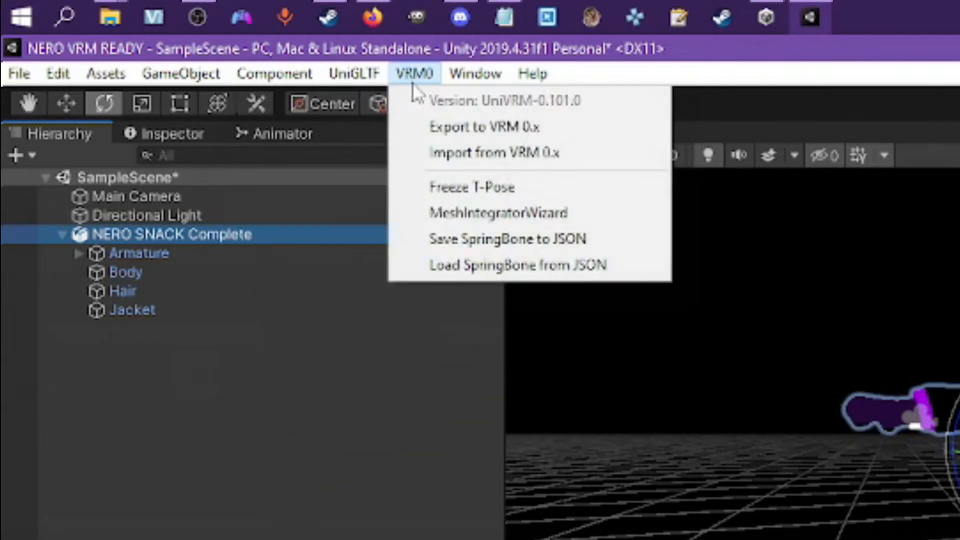
{"action": "left_click", "coordinate": [457, 139]}
{"action": "left_click_drag", "start_coordinate": [472, 397], "coordinate": [611, 451]}
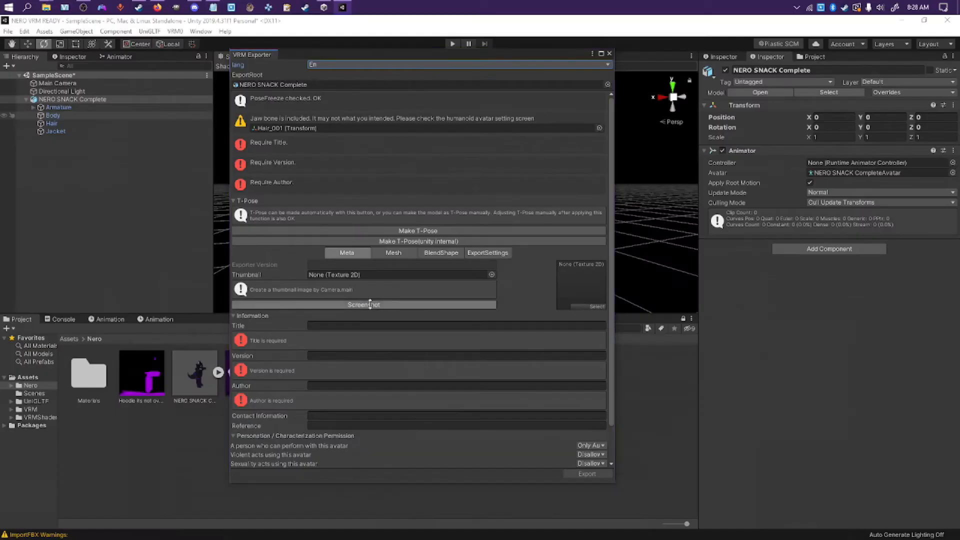
Step: Create the VRM thumbnail from a camera screenshot, saving it as thumbnail.png in the Assets folder, and deselect the model
{"action": "left_click", "coordinate": [370, 304]}
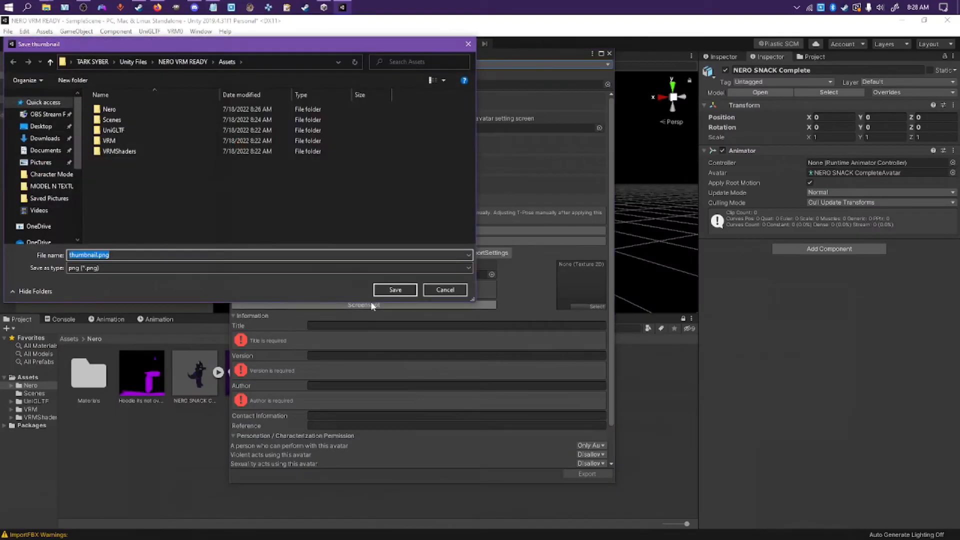
{"action": "left_click", "coordinate": [385, 294]}
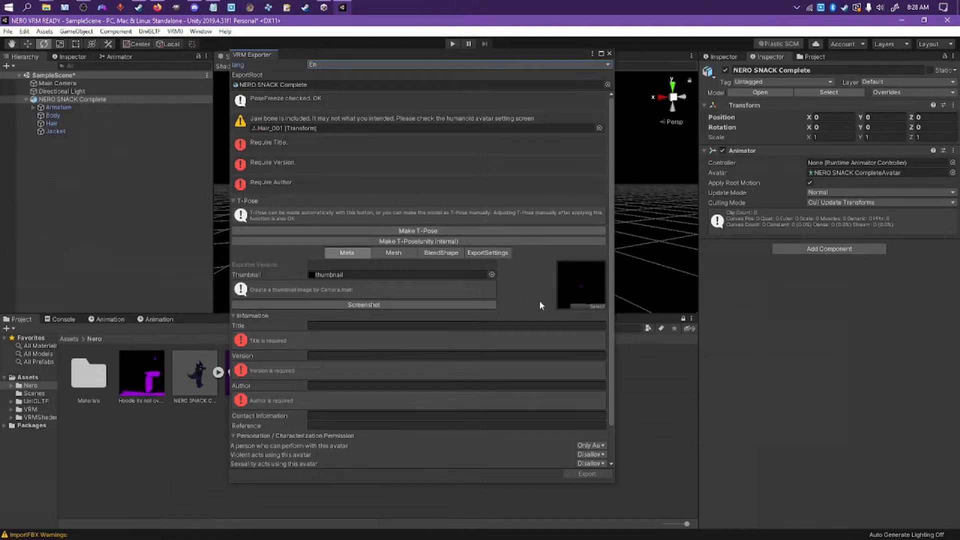
{"action": "left_click", "coordinate": [166, 241]}
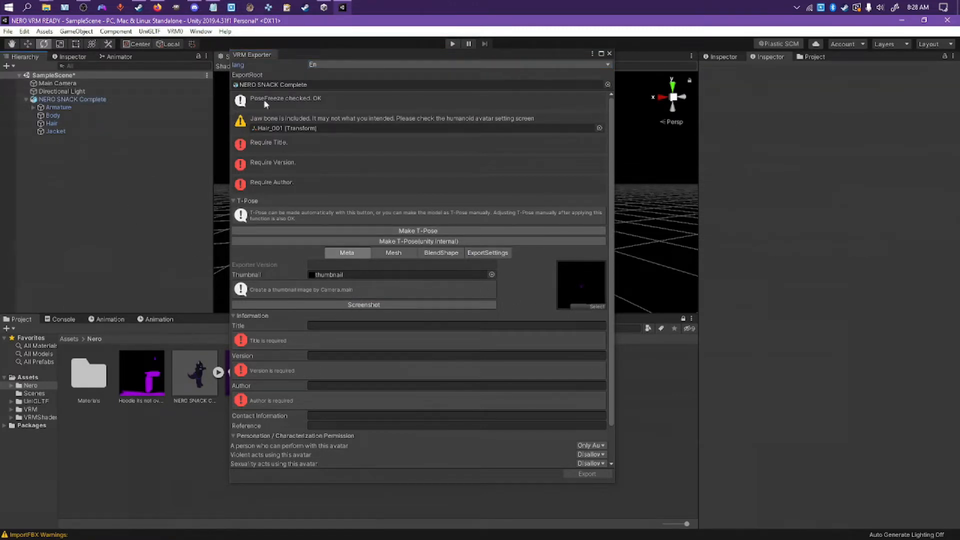
Step: Move the Main Camera in front of the avatar to about Z 4.62 and turn it about 180 degrees around Y
{"action": "left_click_drag", "start_coordinate": [356, 55], "coordinate": [699, 278]}
{"action": "left_click", "coordinate": [70, 84]}
{"action": "scroll", "coordinate": [480, 163], "scroll_direction": "down", "scroll_amount": 5}
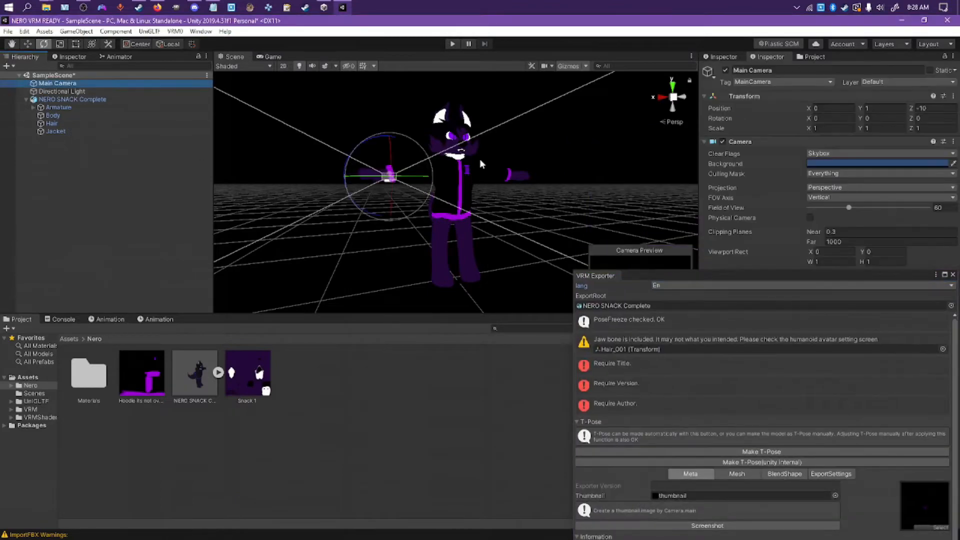
{"action": "left_click", "coordinate": [664, 98]}
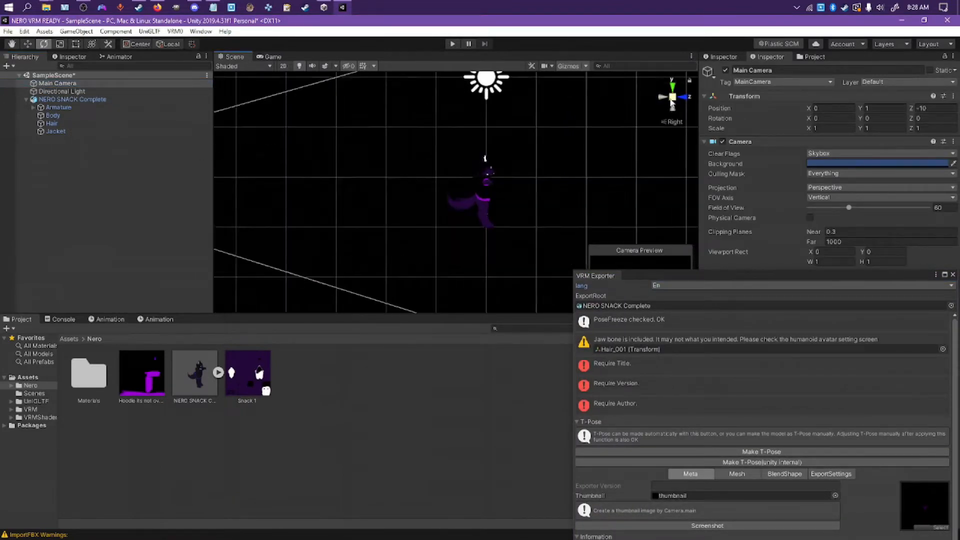
{"action": "key", "text": "w"}
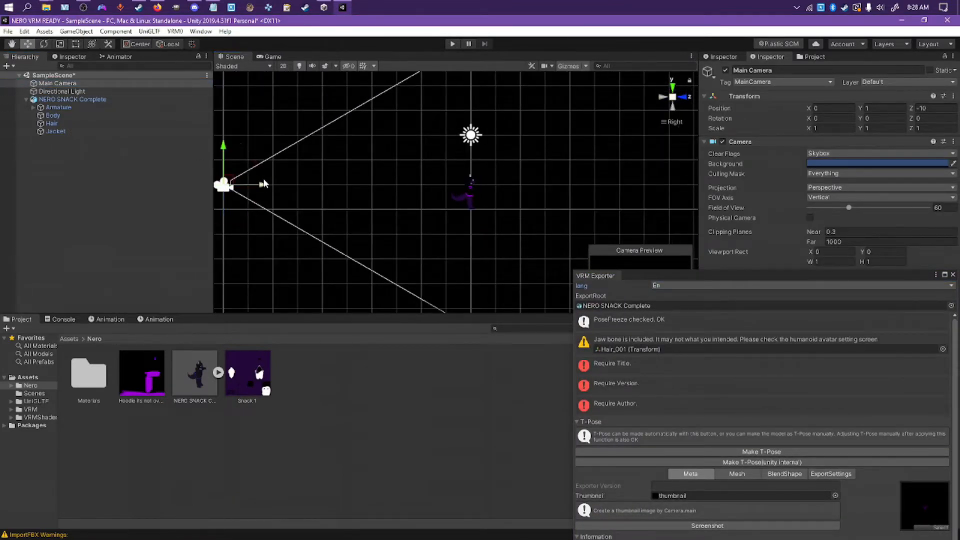
{"action": "left_click_drag", "start_coordinate": [263, 185], "coordinate": [399, 206]}
{"action": "left_click", "coordinate": [44, 43]}
Step: Set the Main Camera's field of view to 3.5 and raise it to Y 1.22 to frame the avatar's face
{"action": "left_click_drag", "start_coordinate": [674, 274], "coordinate": [578, 364]}
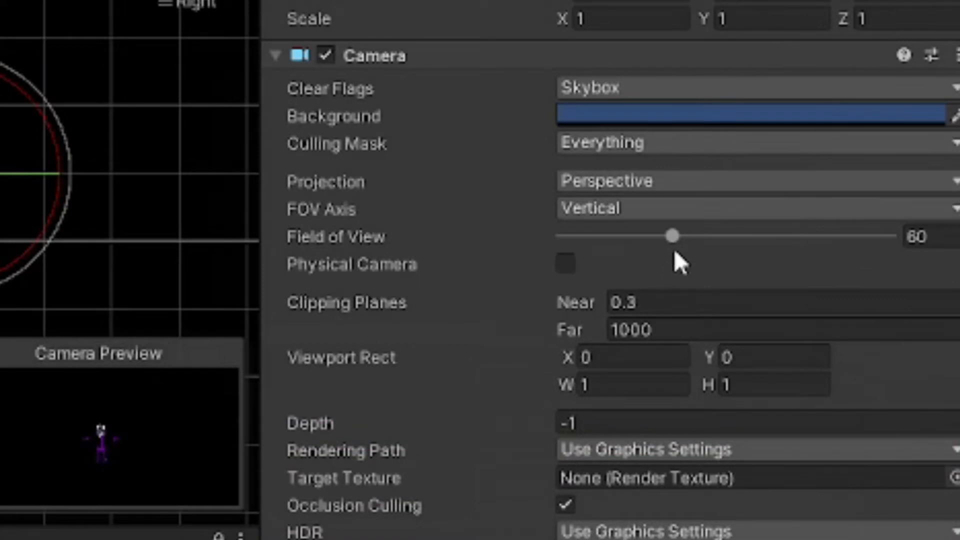
{"action": "left_click_drag", "start_coordinate": [675, 238], "coordinate": [574, 274]}
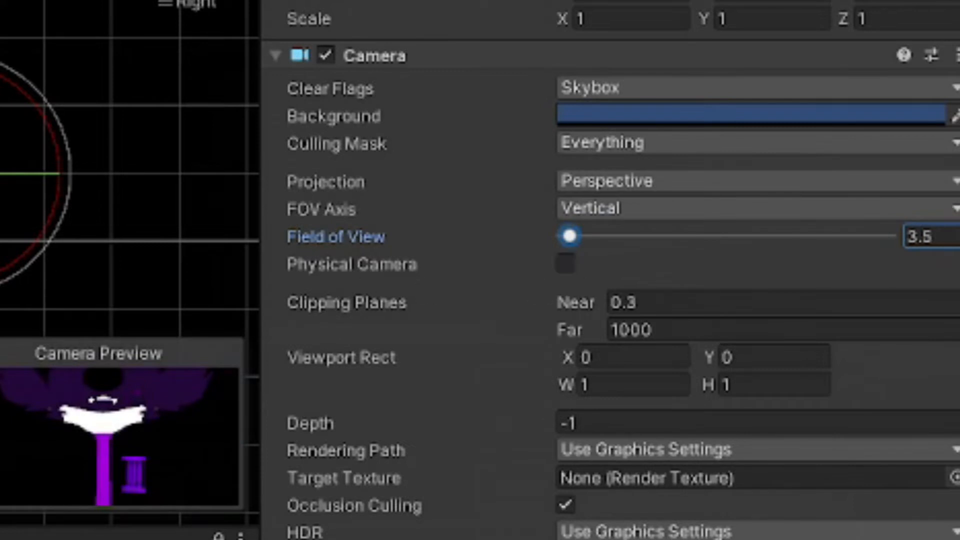
{"action": "key", "text": "w"}
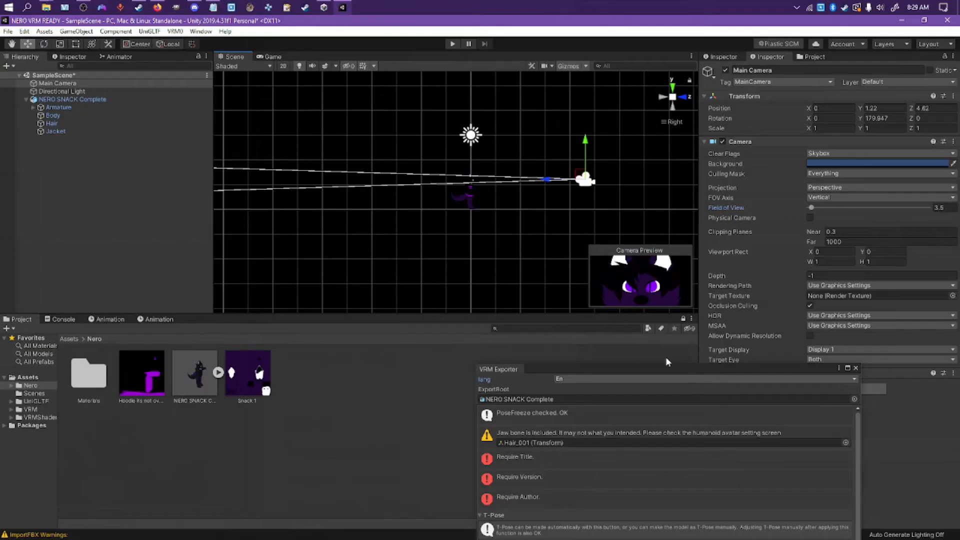
Step: Retake the VRM thumbnail screenshot and overwrite the existing thumbnail.png in the Assets folder
{"action": "left_click_drag", "start_coordinate": [656, 372], "coordinate": [470, 63]}
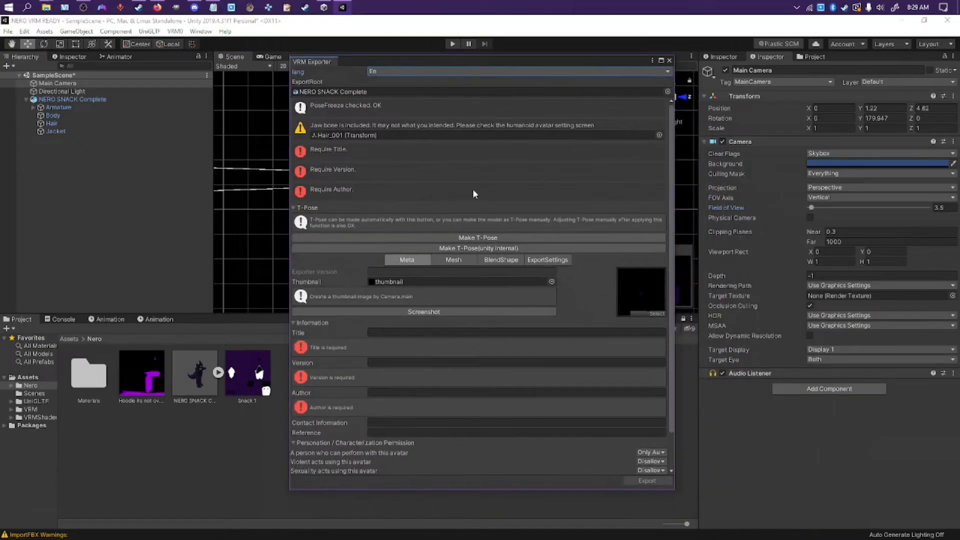
{"action": "left_click", "coordinate": [425, 311]}
{"action": "left_click", "coordinate": [395, 289]}
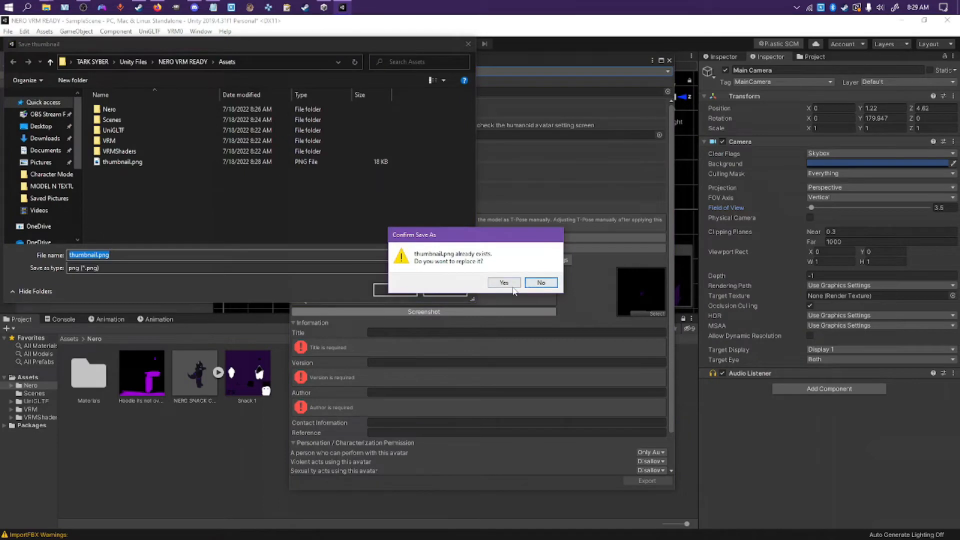
{"action": "left_click", "coordinate": [505, 283]}
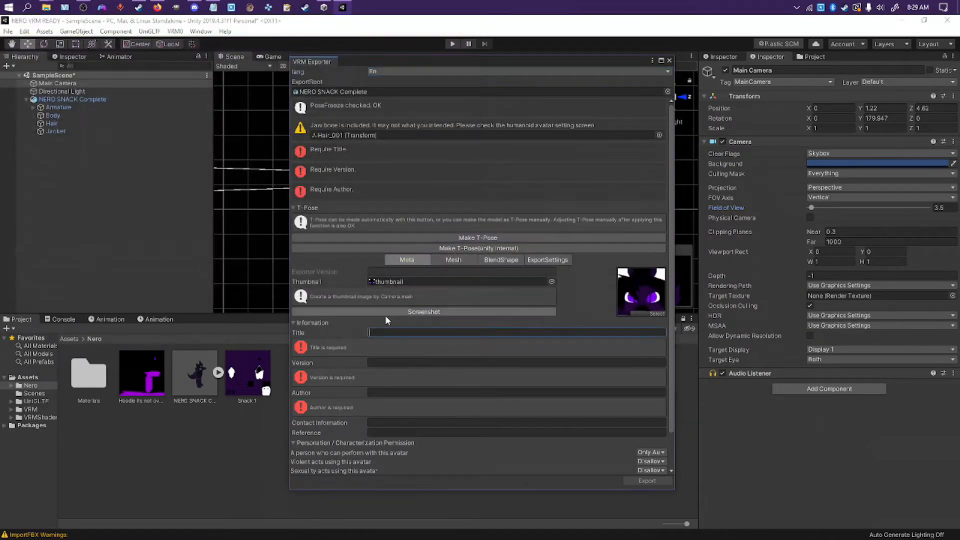
Step: Fill in the VRM metadata with title Nero, version 1.0 and the author's name
{"action": "type", "text": "Nero"}
{"action": "key", "text": "Tab"}
{"action": "type", "text": "1.0"}
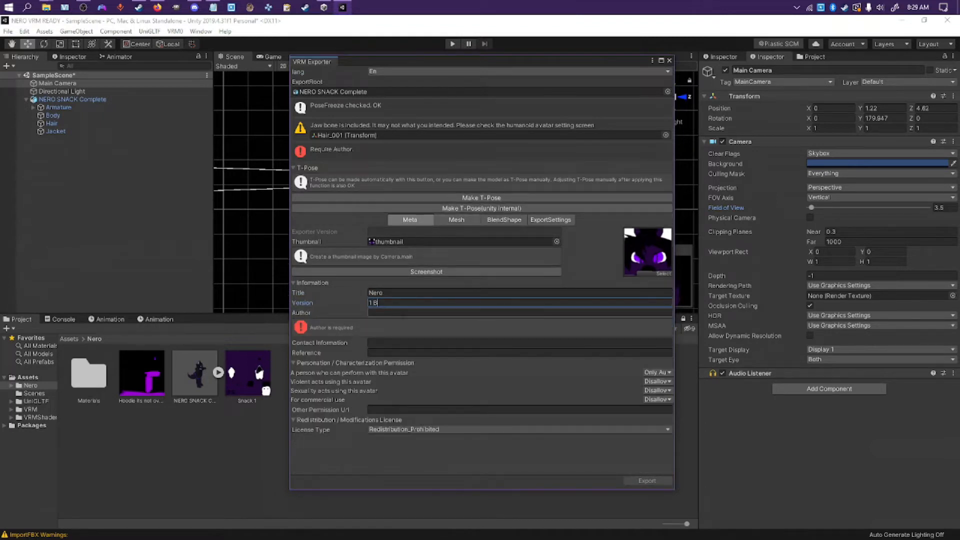
{"action": "left_click", "coordinate": [402, 315]}
{"action": "type", "text": "Tark Sile"}
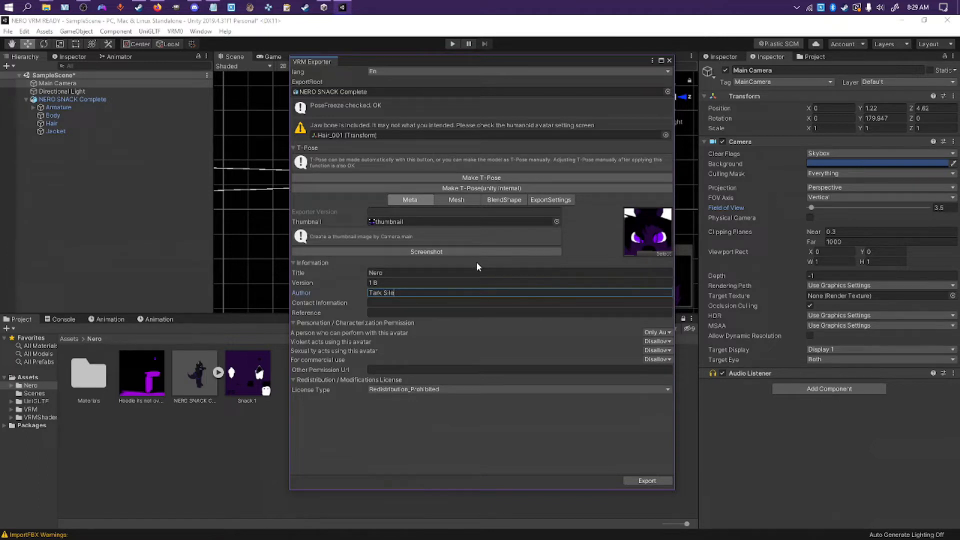
Step: Export the avatar as NERO SNACK Complete.vrm into the NERO VRM READY folder and delete the original model from the scene
{"action": "left_click", "coordinate": [641, 481]}
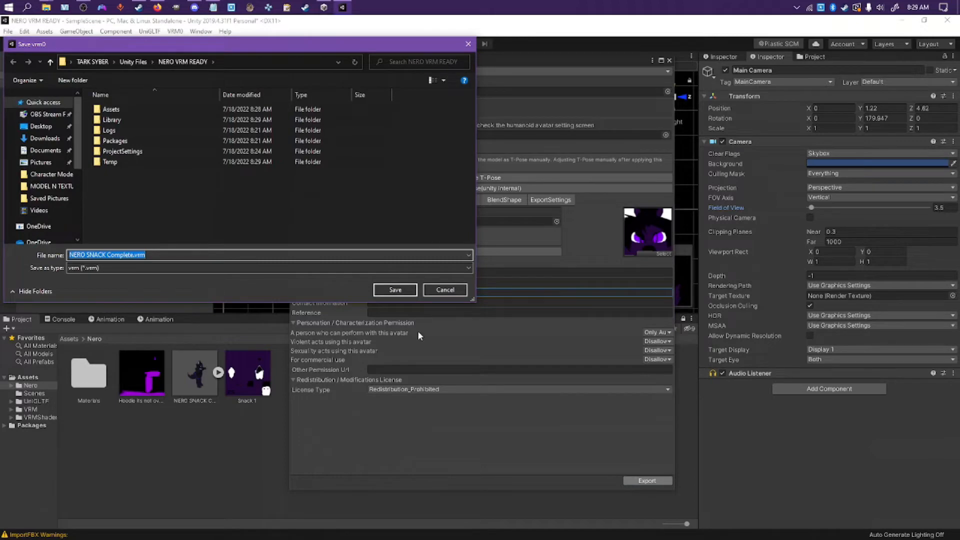
{"action": "left_click", "coordinate": [395, 290]}
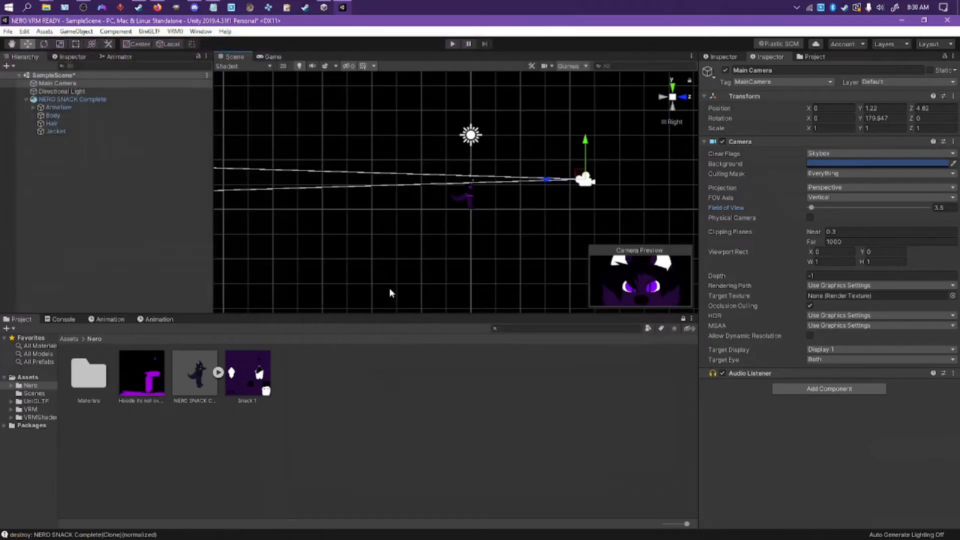
{"action": "left_click", "coordinate": [83, 101]}
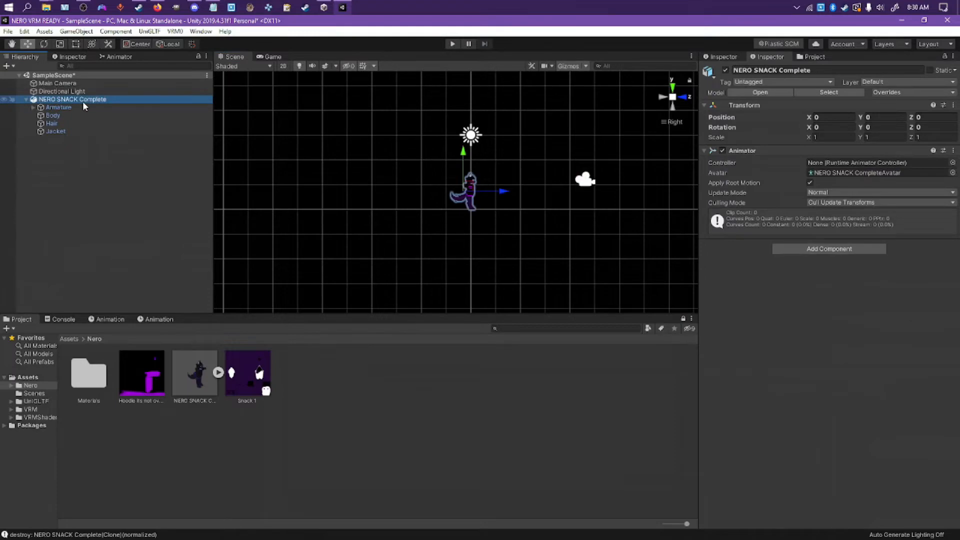
{"action": "key", "text": "Delete"}
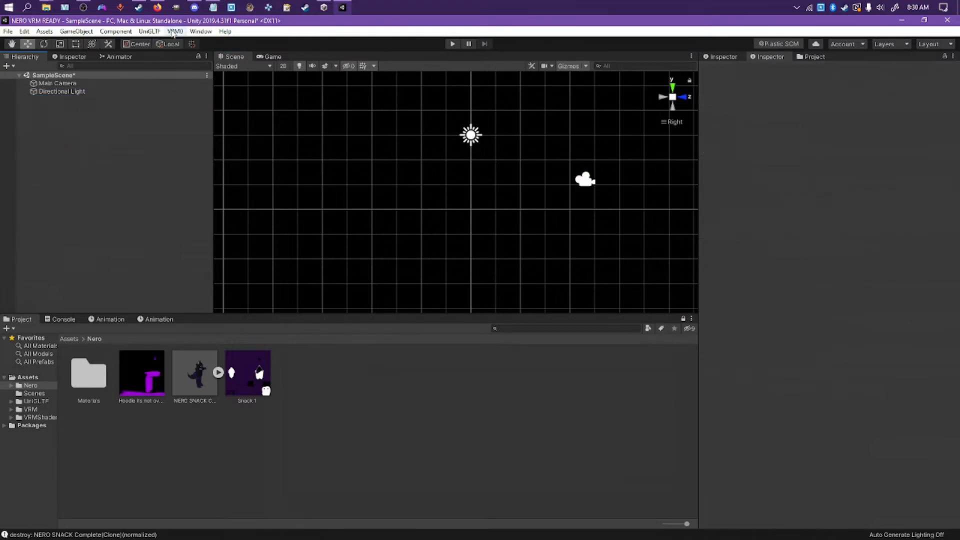
Step: Import NERO SNACK Complete.vrm from the NERO VRM READY folder as VRM 0.x
{"action": "left_click", "coordinate": [175, 32]}
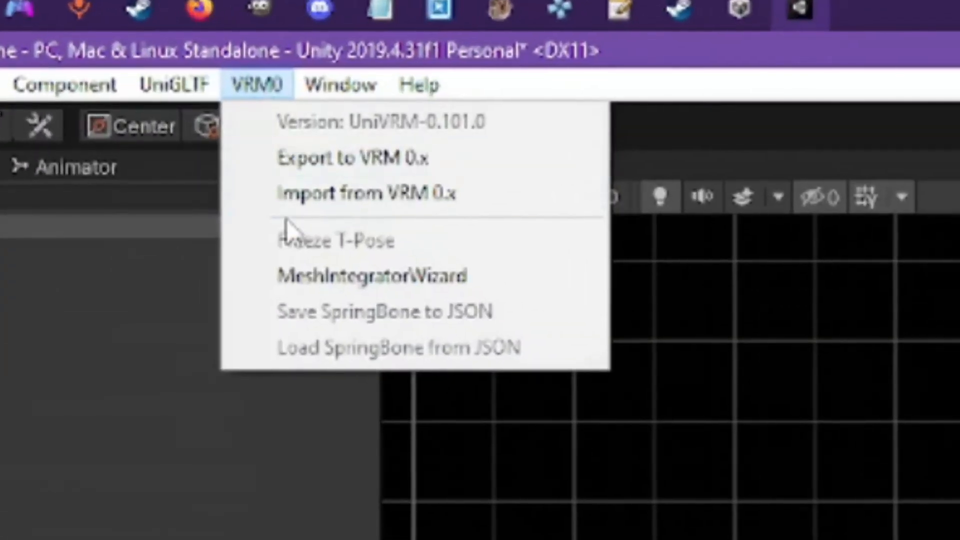
{"action": "left_click", "coordinate": [290, 202]}
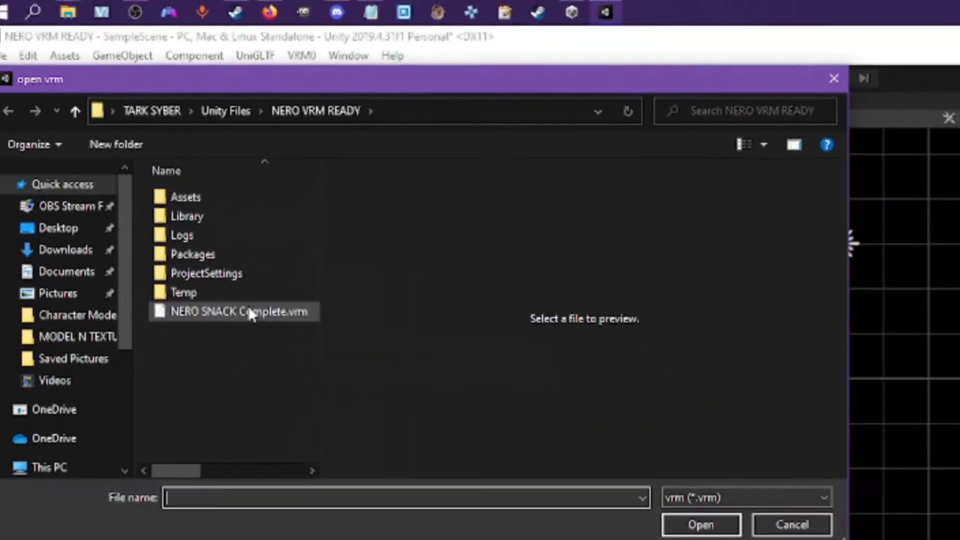
{"action": "left_click", "coordinate": [246, 318]}
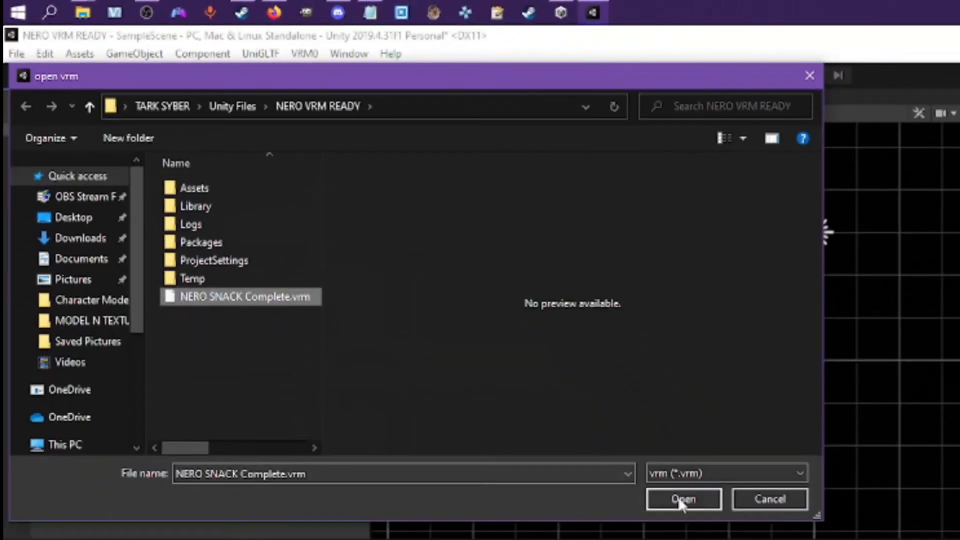
{"action": "left_click", "coordinate": [682, 500]}
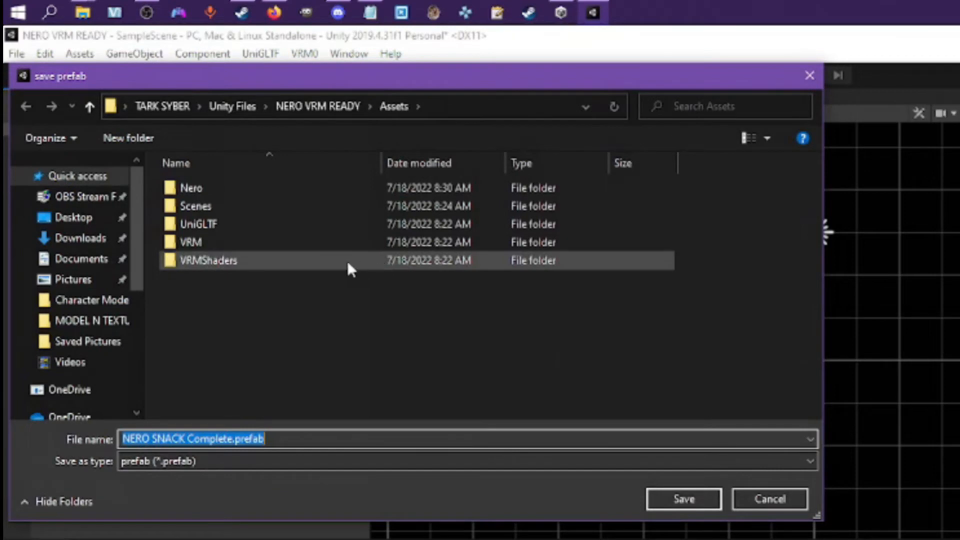
Step: Create a VRM NERO folder inside Assets and save NERO SNACK Complete.prefab in it
{"action": "right_click", "coordinate": [298, 320]}
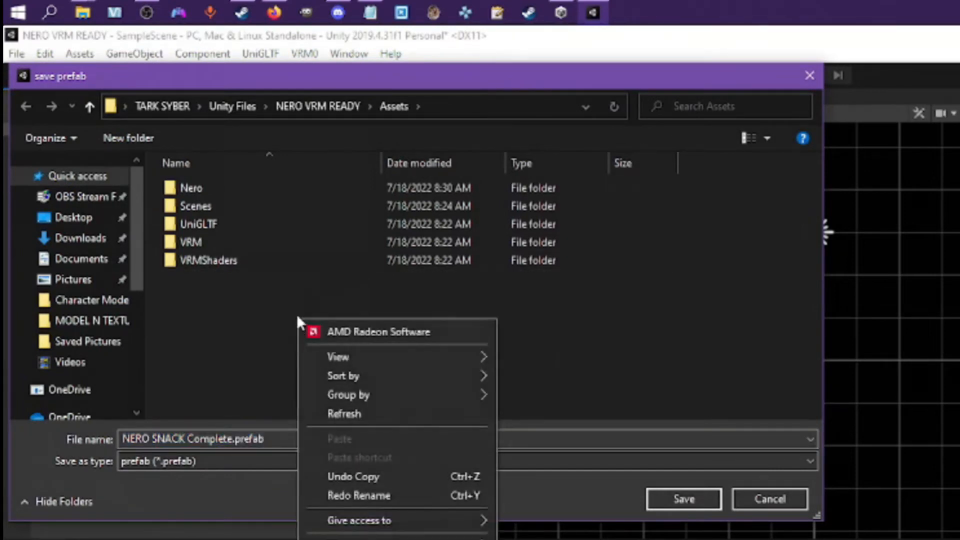
{"action": "left_click", "coordinate": [221, 313]}
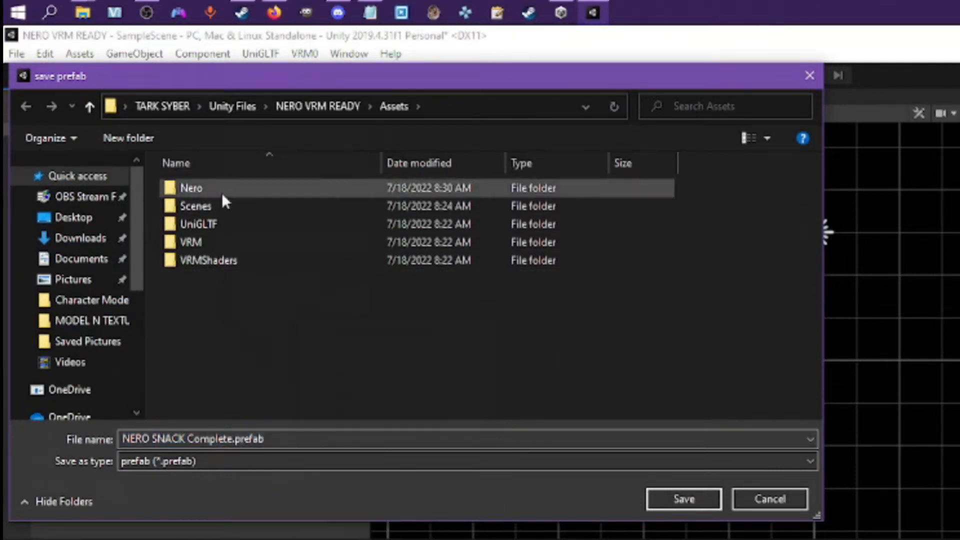
{"action": "right_click", "coordinate": [255, 303]}
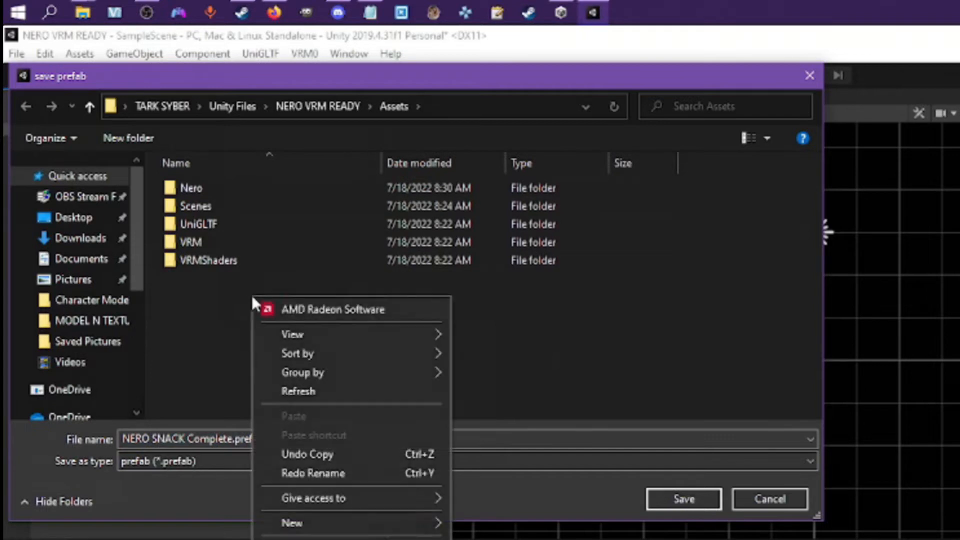
{"action": "mouse_move", "coordinate": [436, 520]}
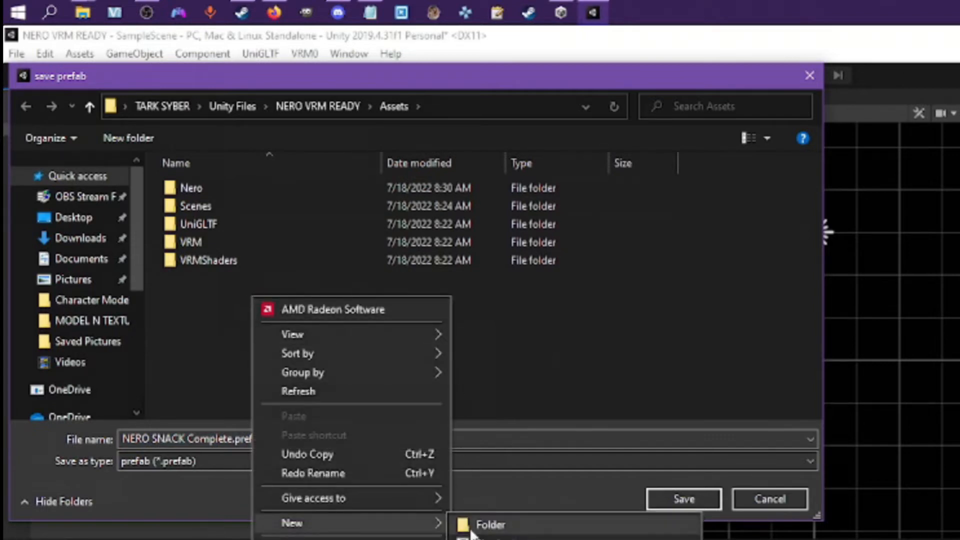
{"action": "left_click", "coordinate": [488, 522]}
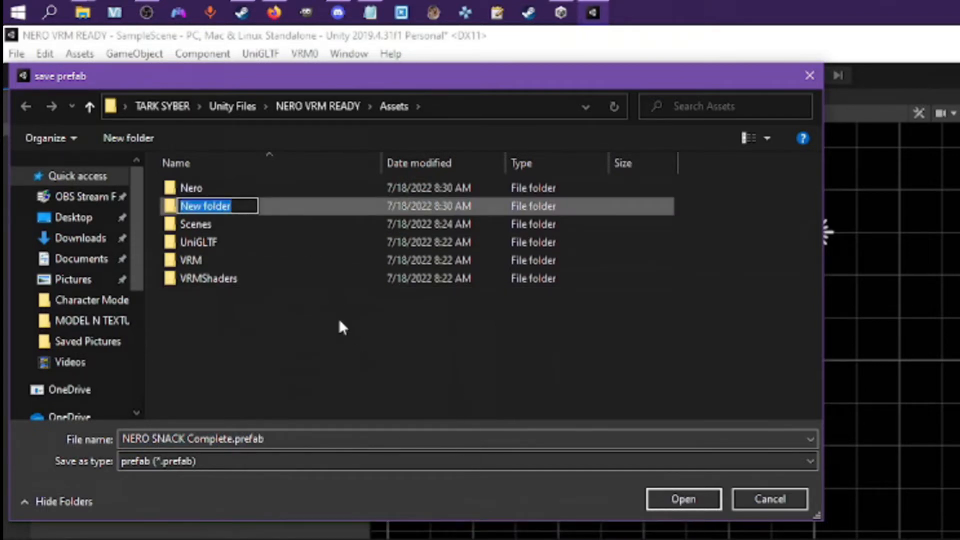
{"action": "type", "text": "VRM "}
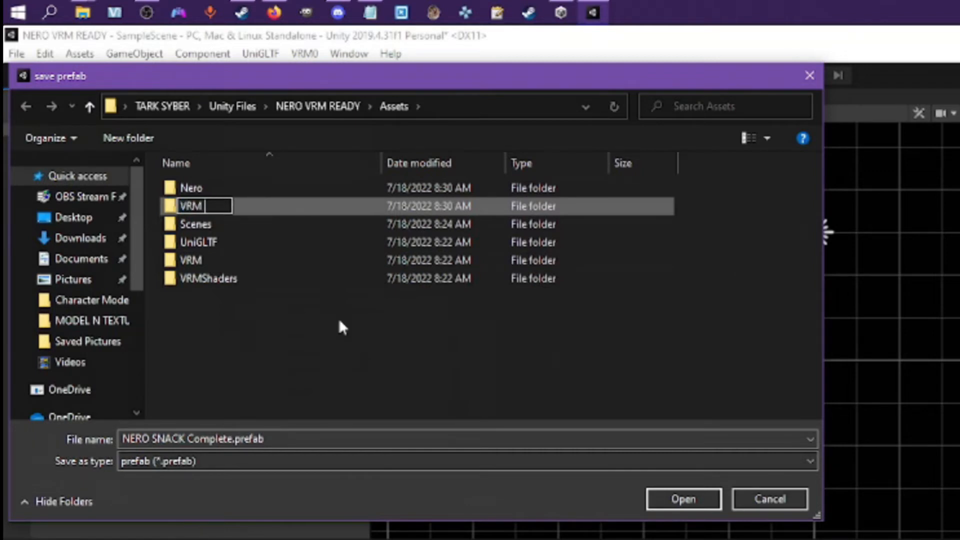
{"action": "type", "text": "NERO"}
{"action": "key", "text": "Return"}
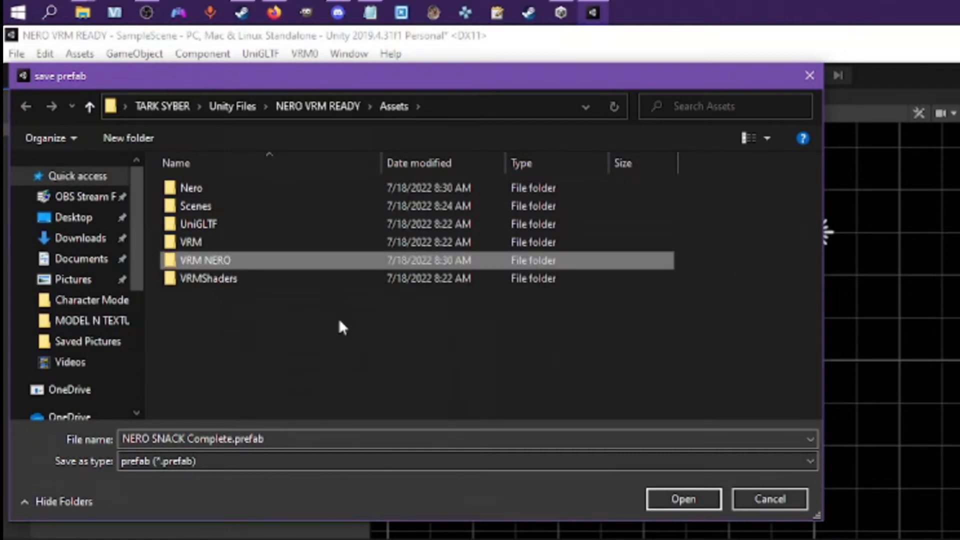
{"action": "double_click", "coordinate": [292, 260]}
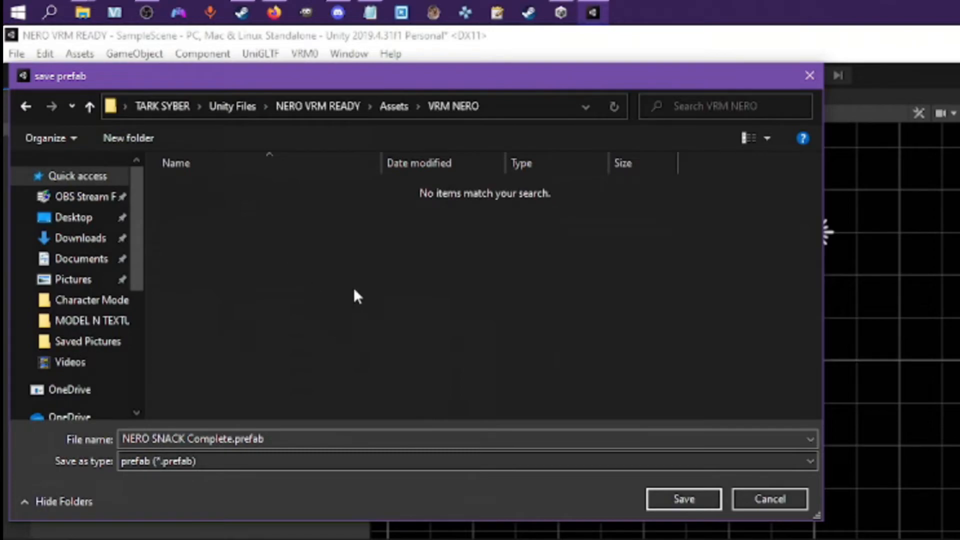
{"action": "left_click", "coordinate": [683, 499]}
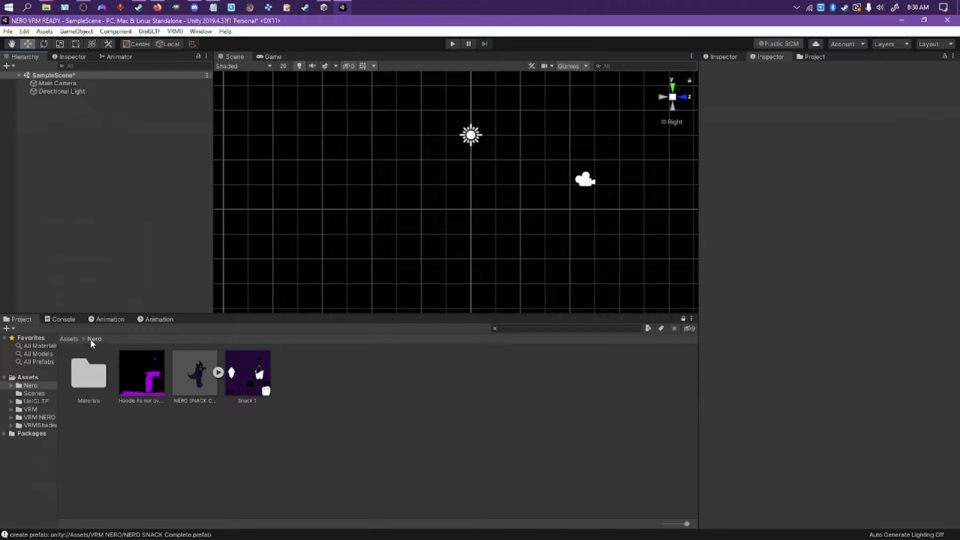
Step: Place the NERO SNACK Complete prefab from the VRM NERO assets folder into the scene hierarchy
{"action": "left_click", "coordinate": [74, 338]}
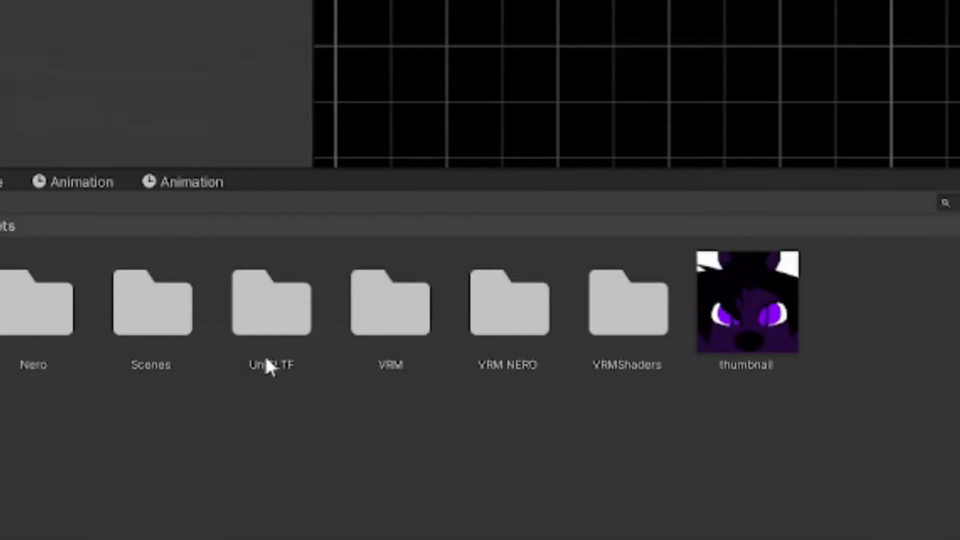
{"action": "double_click", "coordinate": [519, 331]}
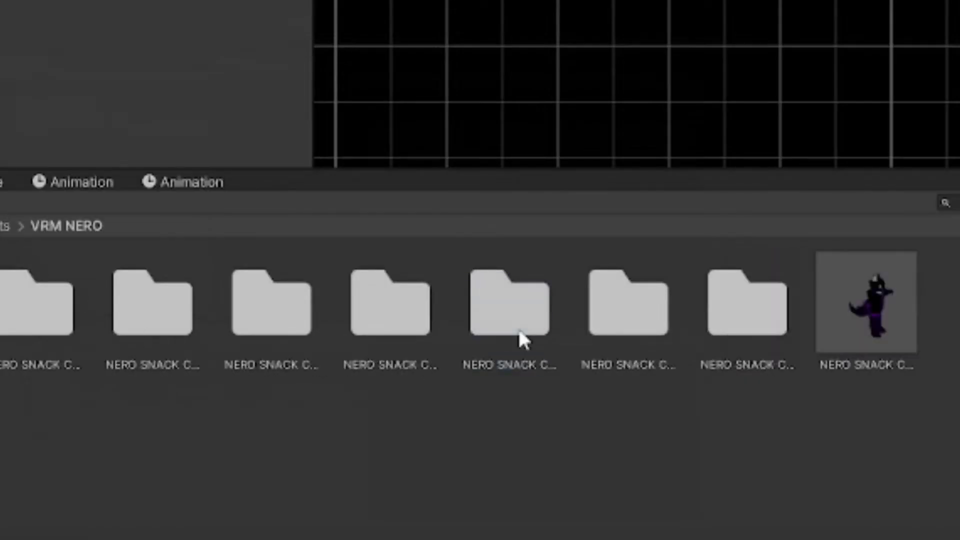
{"action": "left_click_drag", "start_coordinate": [845, 320], "coordinate": [64, 141]}
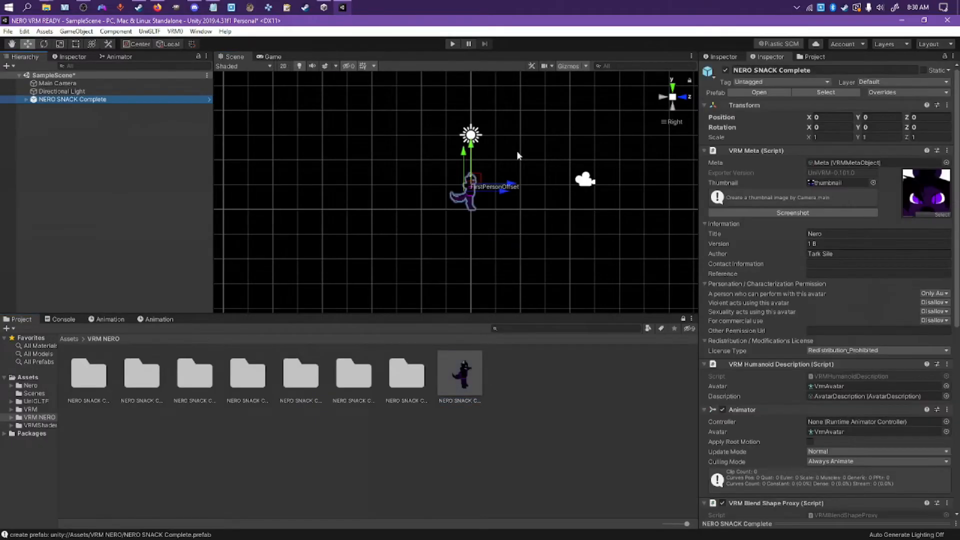
Step: Rotate the Directional Light to an X rotation of about -258 degrees to brighten the scene's sky
{"action": "scroll", "coordinate": [519, 155], "scroll_direction": "up", "scroll_amount": 5}
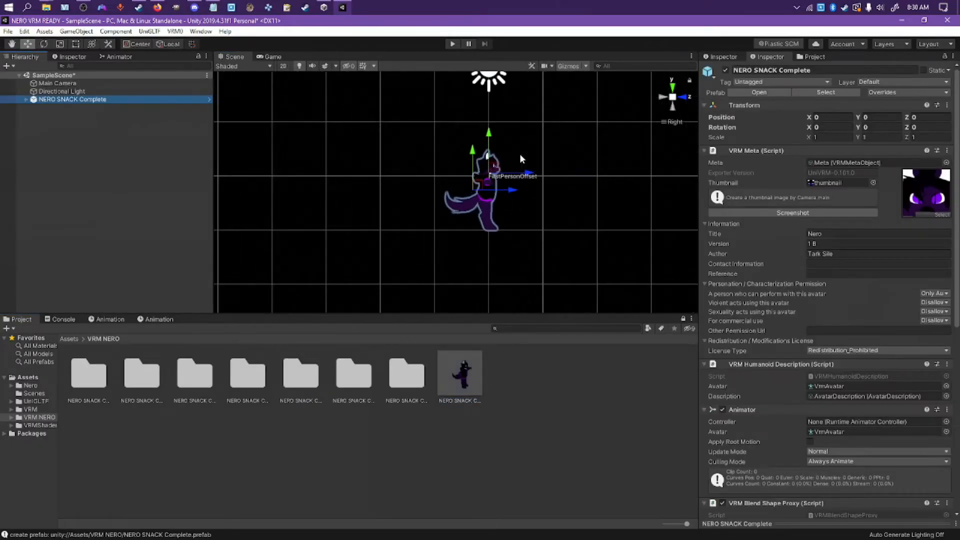
{"action": "left_click", "coordinate": [490, 79]}
{"action": "scroll", "coordinate": [454, 176], "scroll_direction": "down", "scroll_amount": 3}
{"action": "key", "text": "e"}
{"action": "left_click_drag", "start_coordinate": [450, 89], "coordinate": [482, 199]}
{"action": "scroll", "coordinate": [483, 199], "scroll_direction": "up", "scroll_amount": 3}
{"action": "scroll", "coordinate": [485, 198], "scroll_direction": "up", "scroll_amount": 5}
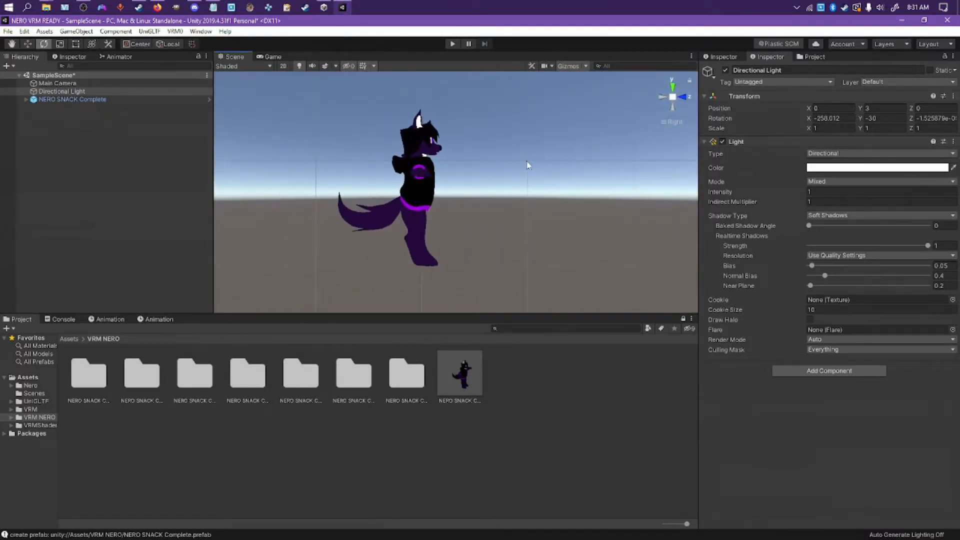
Step: Move the NERO SNACK Complete avatar's First Person Offset to eye level, at about Y 0.113 and Z 0.130
{"action": "left_click", "coordinate": [72, 99]}
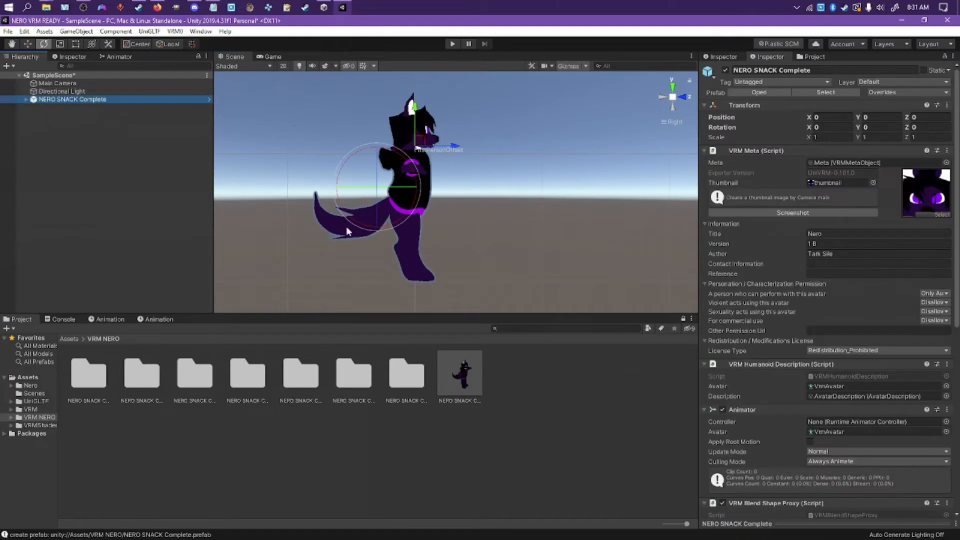
{"action": "scroll", "coordinate": [442, 106], "scroll_direction": "up", "scroll_amount": 4}
{"action": "middle_click_drag", "start_coordinate": [442, 106], "coordinate": [407, 221]}
{"action": "scroll", "coordinate": [406, 221], "scroll_direction": "up", "scroll_amount": 3}
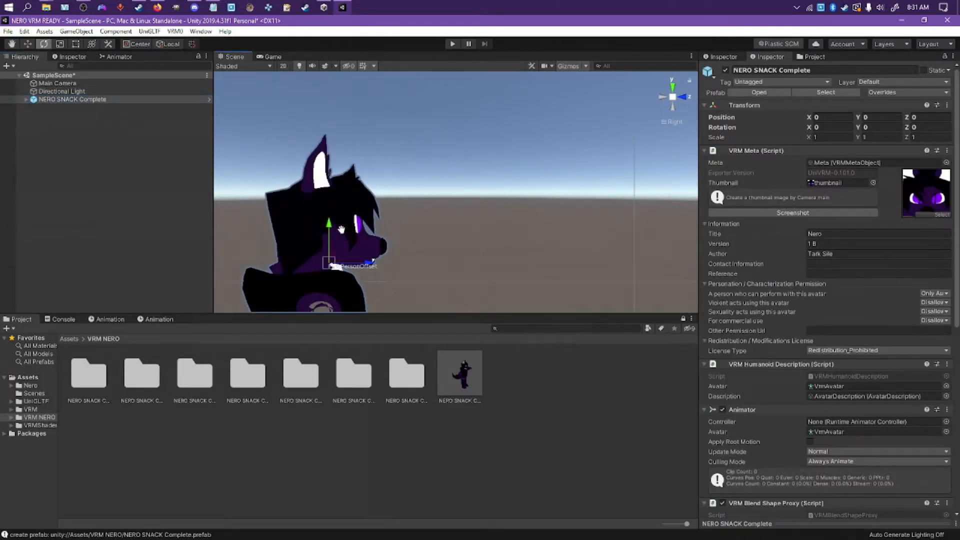
{"action": "middle_click_drag", "start_coordinate": [334, 252], "coordinate": [353, 242]}
{"action": "left_click_drag", "start_coordinate": [352, 250], "coordinate": [392, 216]}
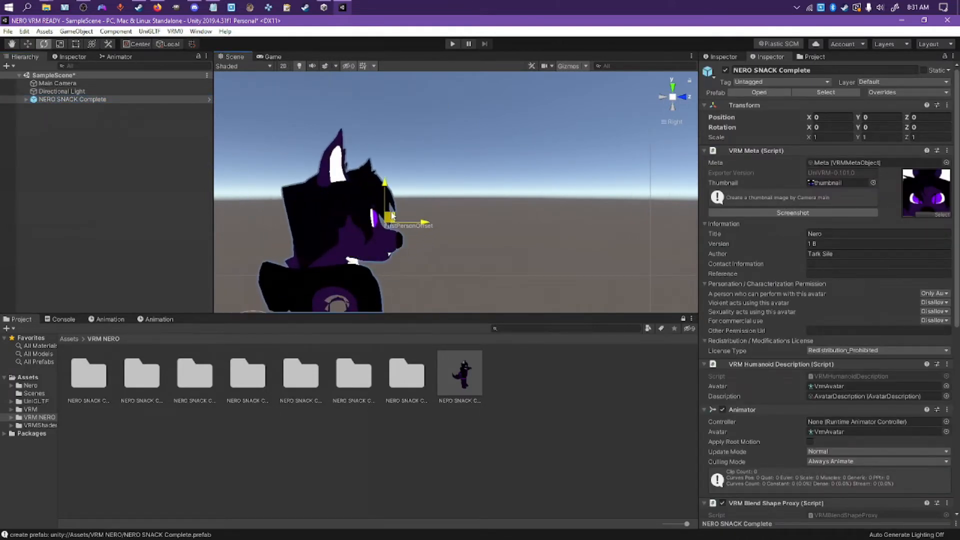
{"action": "left_click", "coordinate": [449, 254]}
{"action": "left_click", "coordinate": [107, 101]}
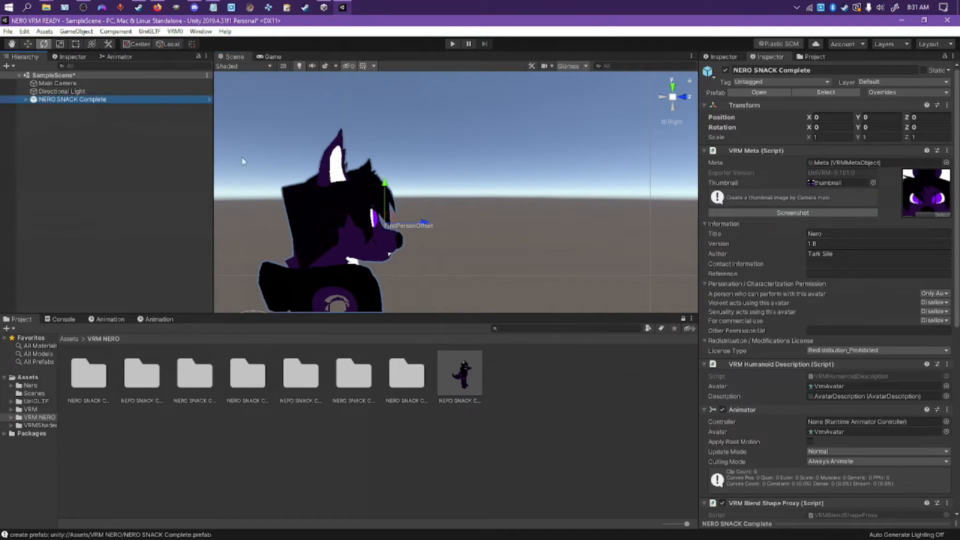
{"action": "scroll", "coordinate": [461, 270], "scroll_direction": "down", "scroll_amount": 3}
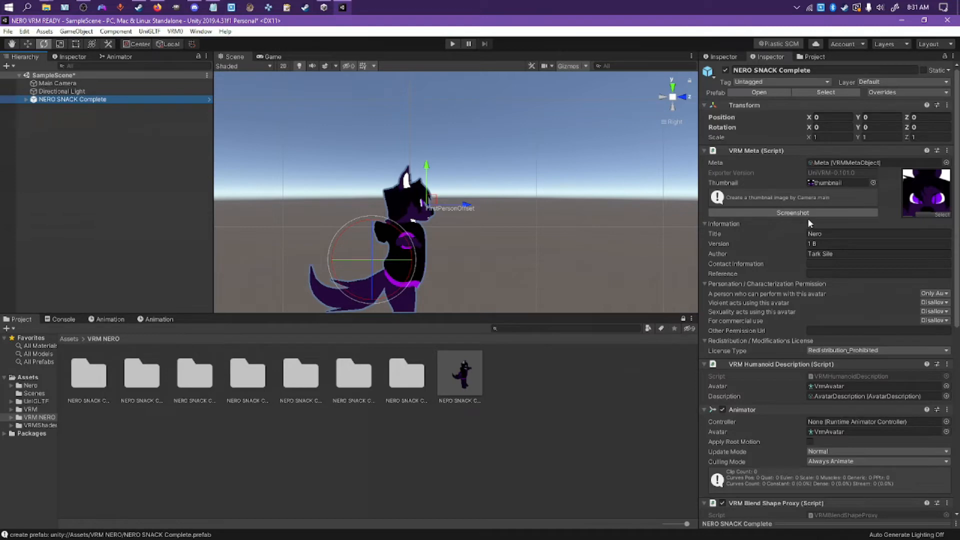
Step: Open the BlendShape avatar from the VRM Blend Shape Proxy, view the model from the front and enlarge the face preview
{"action": "left_click", "coordinate": [704, 150]}
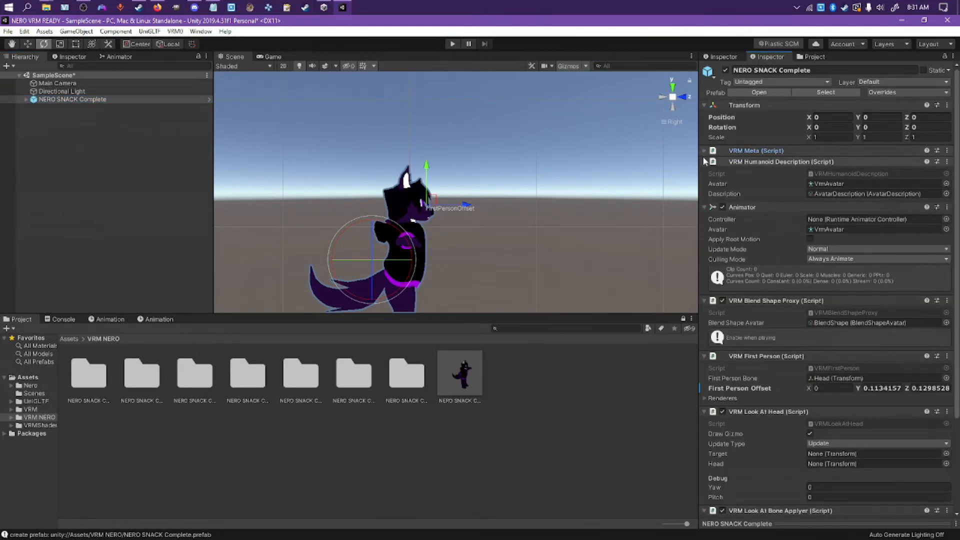
{"action": "left_click", "coordinate": [705, 161]}
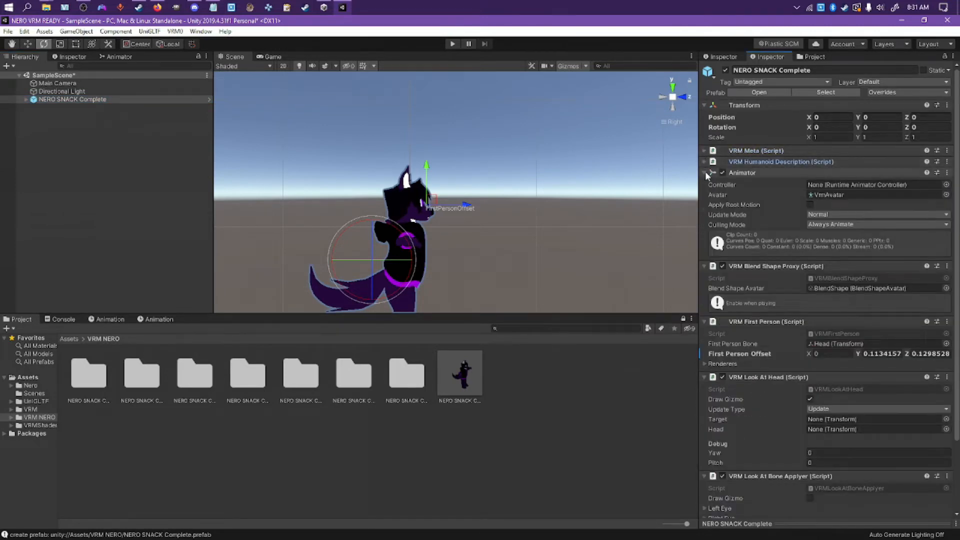
{"action": "left_click", "coordinate": [705, 173]}
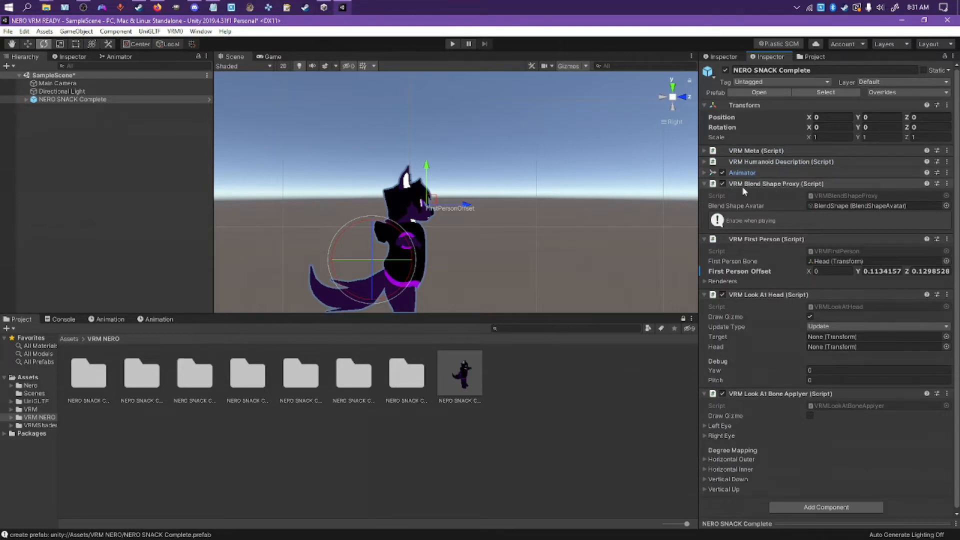
{"action": "double_click", "coordinate": [821, 204]}
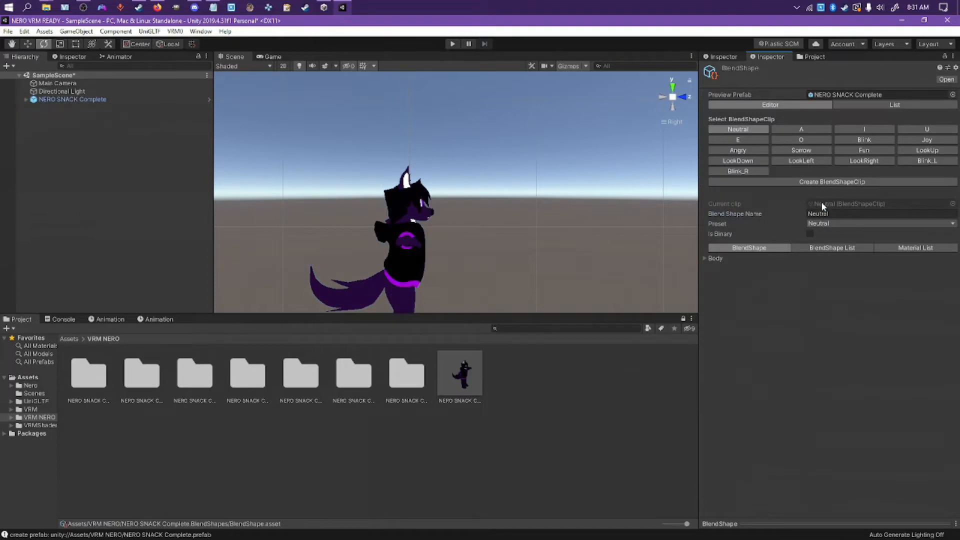
{"action": "left_click", "coordinate": [679, 97]}
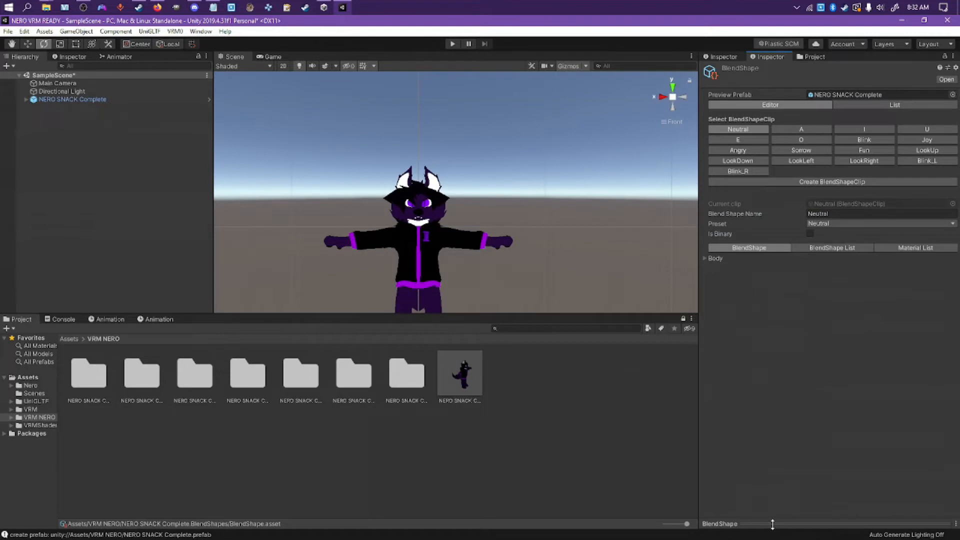
{"action": "left_click_drag", "start_coordinate": [773, 493], "coordinate": [776, 308]}
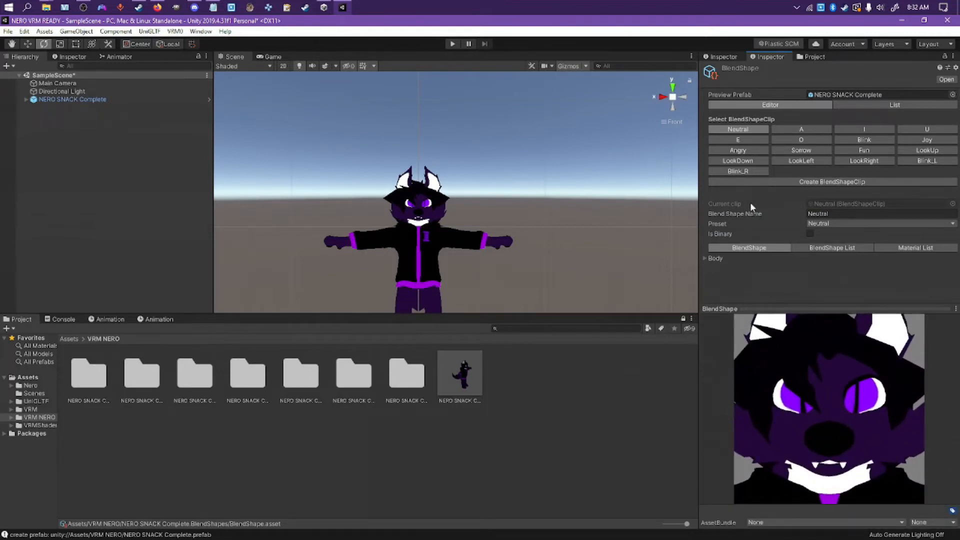
Step: Expand the Body blend shapes and set a full-strength mouth shape for the A BlendShapeClip
{"action": "left_click", "coordinate": [703, 259]}
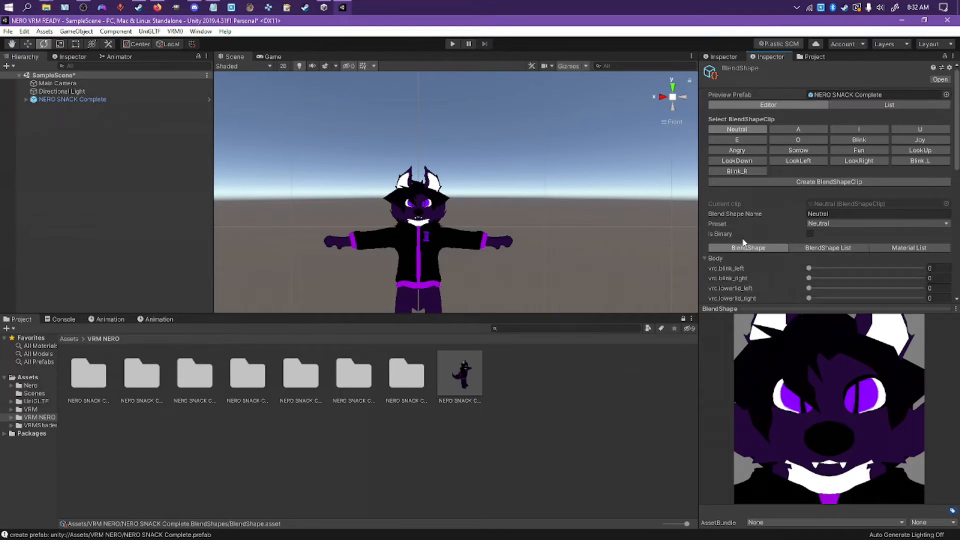
{"action": "scroll", "coordinate": [743, 238], "scroll_direction": "down", "scroll_amount": 5}
{"action": "scroll", "coordinate": [742, 236], "scroll_direction": "down", "scroll_amount": 4}
{"action": "left_click_drag", "start_coordinate": [809, 267], "coordinate": [922, 267]}
{"action": "scroll", "coordinate": [800, 210], "scroll_direction": "up", "scroll_amount": 12}
{"action": "left_click", "coordinate": [775, 128]}
{"action": "left_click", "coordinate": [705, 258]}
{"action": "scroll", "coordinate": [745, 245], "scroll_direction": "down", "scroll_amount": 13}
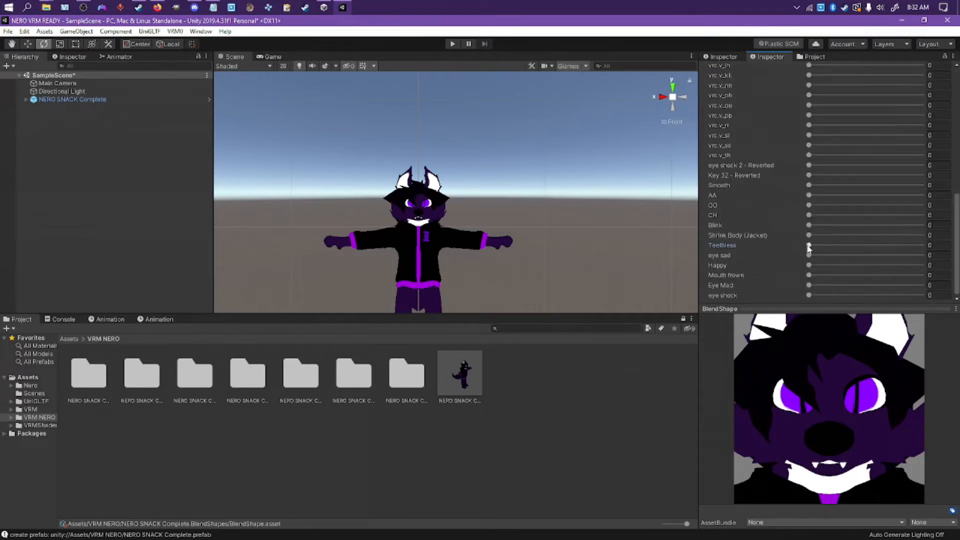
{"action": "scroll", "coordinate": [811, 247], "scroll_direction": "up", "scroll_amount": 8}
{"action": "left_click_drag", "start_coordinate": [809, 195], "coordinate": [920, 205]}
{"action": "scroll", "coordinate": [822, 248], "scroll_direction": "up", "scroll_amount": 10}
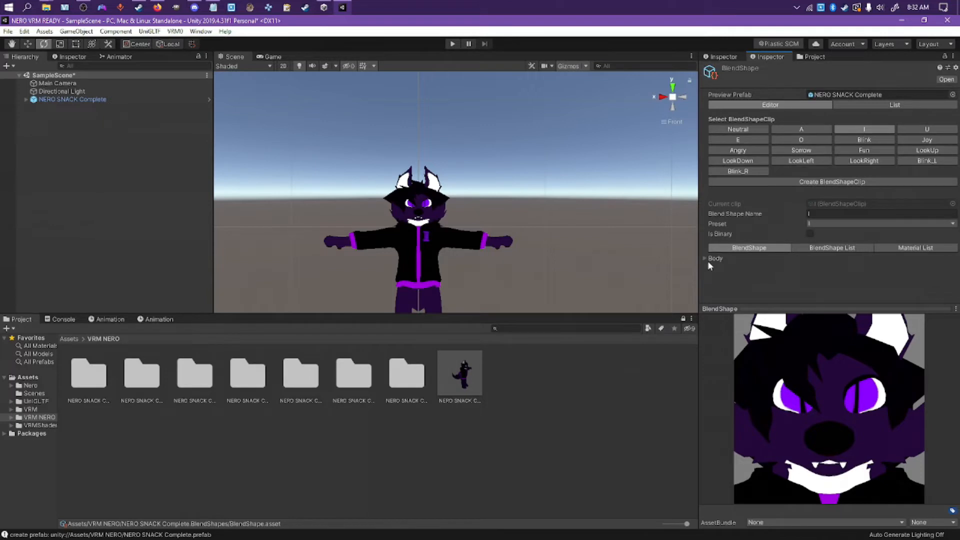
Step: Set the Body's vrc.v_ou weight to 100 for the matching vowel BlendShapeClip
{"action": "scroll", "coordinate": [801, 250], "scroll_direction": "down", "scroll_amount": 5}
{"action": "scroll", "coordinate": [706, 258], "scroll_direction": "up", "scroll_amount": 3}
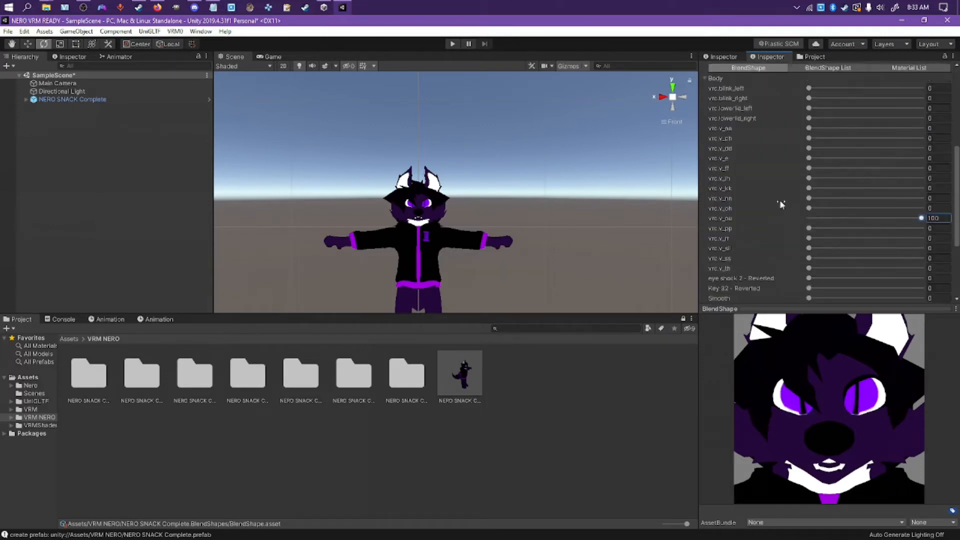
{"action": "scroll", "coordinate": [800, 165], "scroll_direction": "up", "scroll_amount": 5}
Step: Go on from the O clip to the joyful expression clip and set its Happy weight to 30.7
{"action": "left_click", "coordinate": [798, 139]}
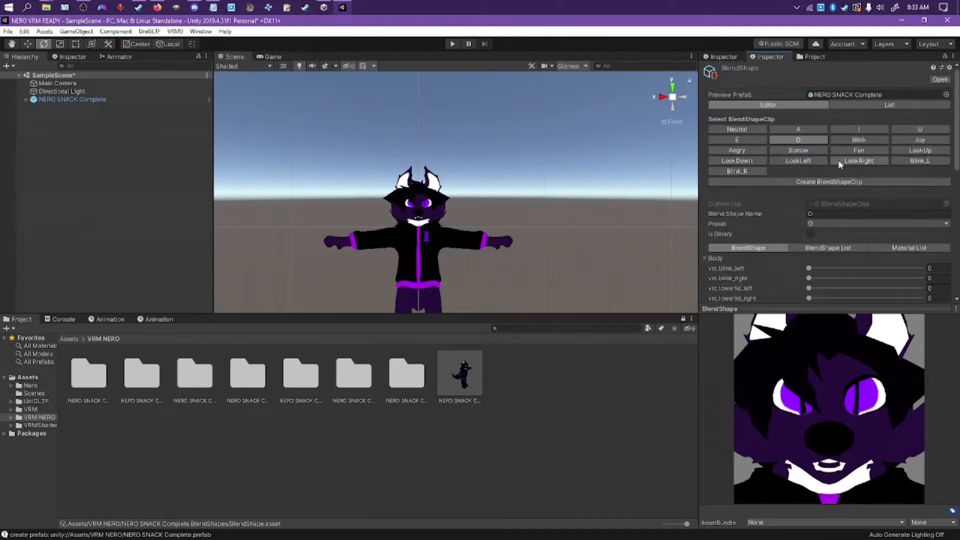
{"action": "scroll", "coordinate": [793, 225], "scroll_direction": "down", "scroll_amount": 10}
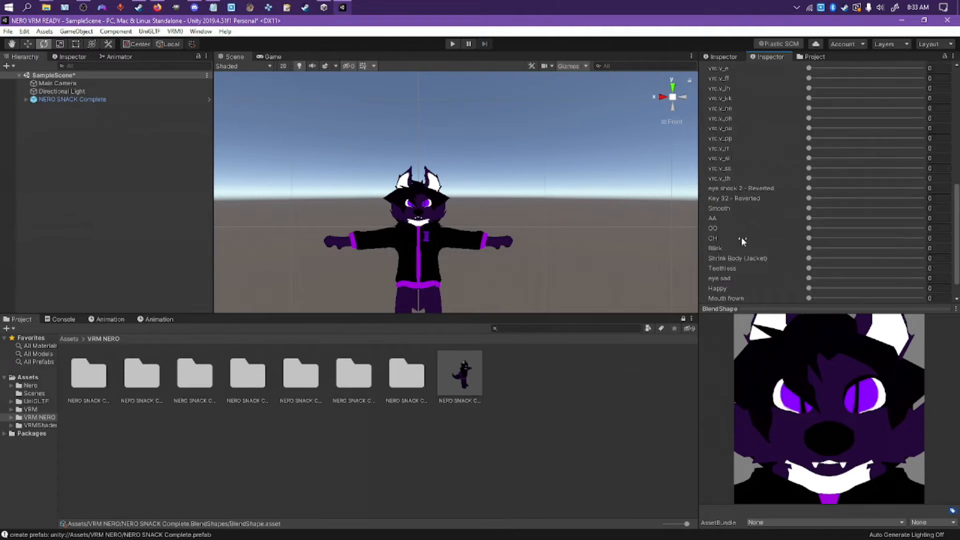
{"action": "scroll", "coordinate": [846, 280], "scroll_direction": "up", "scroll_amount": 5}
{"action": "scroll", "coordinate": [911, 214], "scroll_direction": "down", "scroll_amount": 10}
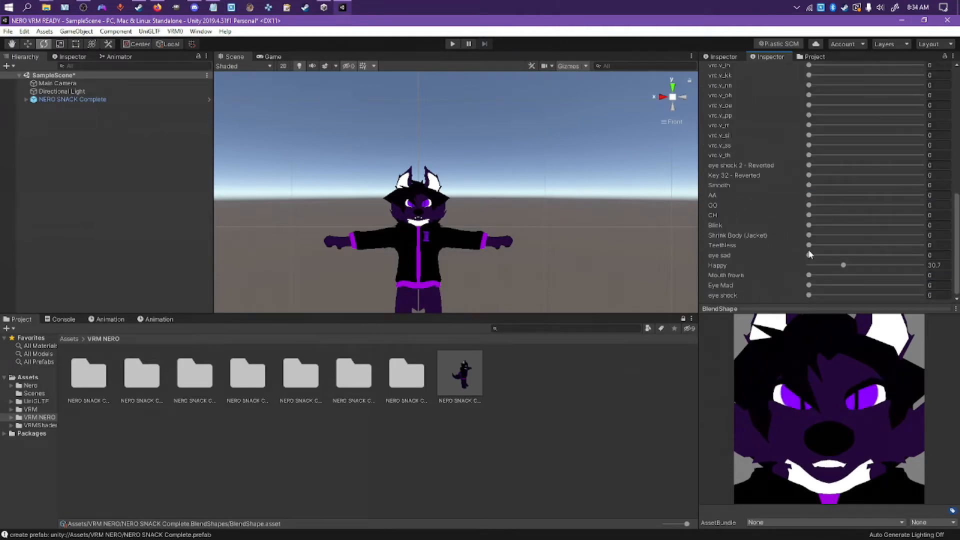
Step: Build the angry expression clip with Eye Mad at 100, eye shock at 25.4 and Teethless at 100
{"action": "scroll", "coordinate": [706, 253], "scroll_direction": "up", "scroll_amount": 10}
{"action": "scroll", "coordinate": [806, 242], "scroll_direction": "down", "scroll_amount": 10}
{"action": "left_click_drag", "start_coordinate": [809, 285], "coordinate": [838, 295]}
{"action": "left_click_drag", "start_coordinate": [809, 245], "coordinate": [922, 245]}
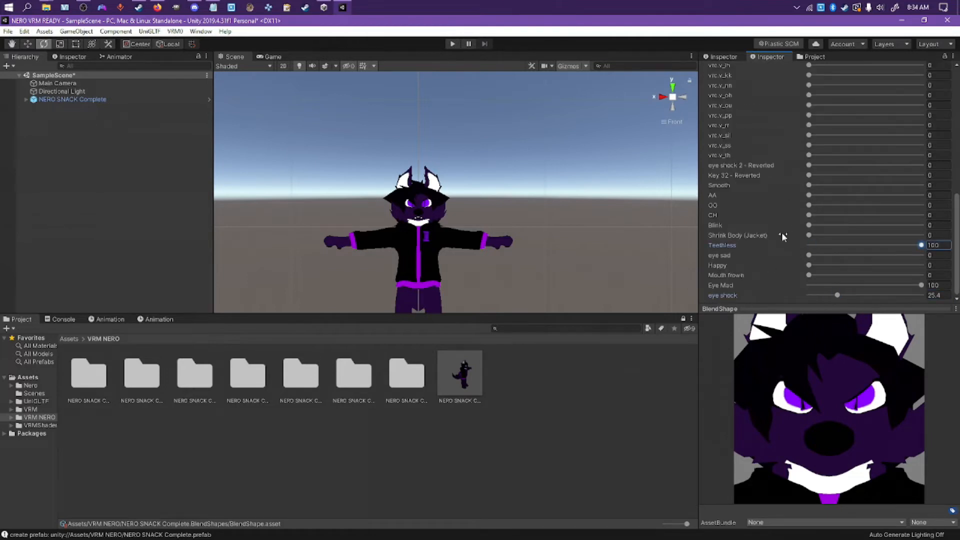
{"action": "scroll", "coordinate": [879, 293], "scroll_direction": "up", "scroll_amount": 10}
Step: Set the eye sad weight to 100 for the sorrowful expression clip
{"action": "left_click", "coordinate": [819, 124]}
{"action": "scroll", "coordinate": [780, 233], "scroll_direction": "down", "scroll_amount": 10}
{"action": "left_click_drag", "start_coordinate": [809, 255], "coordinate": [818, 258]}
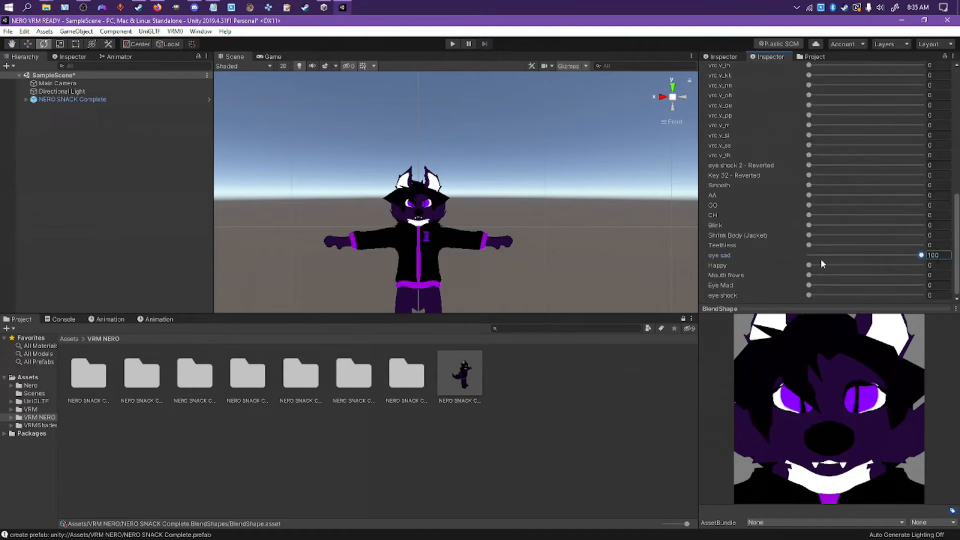
{"action": "key", "text": "alt+Tab"}
{"action": "key", "text": "alt+Tab"}
Step: Build a shocked expression with eye shock 2 - Reverted and eye shock at 100, Teethless at 81.1 and eye sad at 57.4
{"action": "scroll", "coordinate": [780, 226], "scroll_direction": "up", "scroll_amount": 10}
{"action": "scroll", "coordinate": [861, 186], "scroll_direction": "down", "scroll_amount": 10}
{"action": "scroll", "coordinate": [799, 228], "scroll_direction": "down", "scroll_amount": 3}
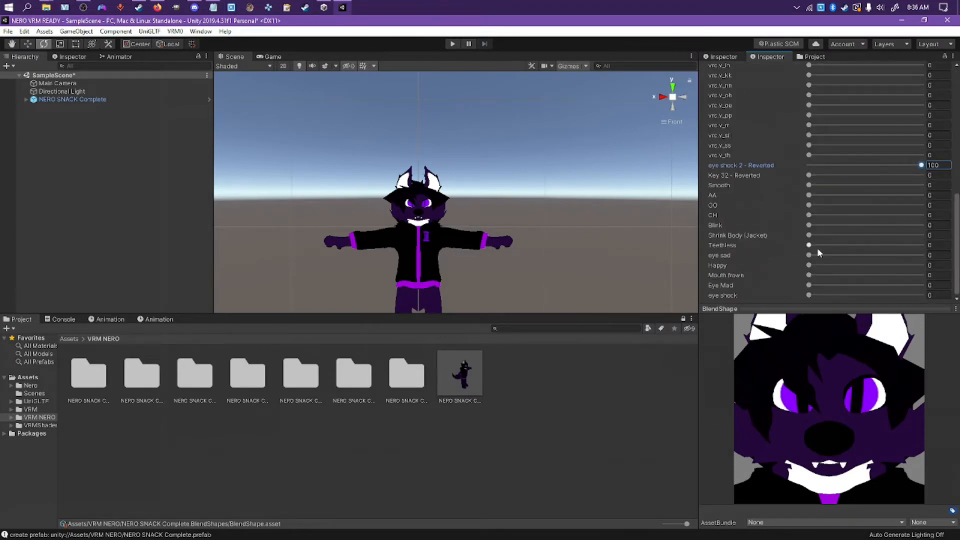
{"action": "left_click_drag", "start_coordinate": [875, 258], "coordinate": [911, 255]}
{"action": "scroll", "coordinate": [790, 220], "scroll_direction": "up", "scroll_amount": 10}
{"action": "scroll", "coordinate": [792, 245], "scroll_direction": "down", "scroll_amount": 10}
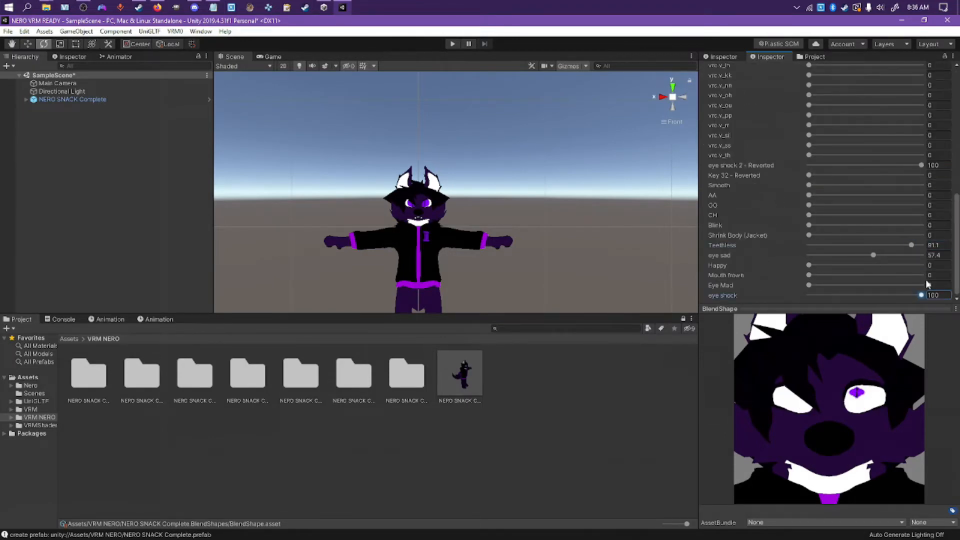
{"action": "scroll", "coordinate": [757, 160], "scroll_direction": "up", "scroll_amount": 10}
{"action": "scroll", "coordinate": [850, 226], "scroll_direction": "down", "scroll_amount": 15}
{"action": "scroll", "coordinate": [749, 180], "scroll_direction": "up", "scroll_amount": 15}
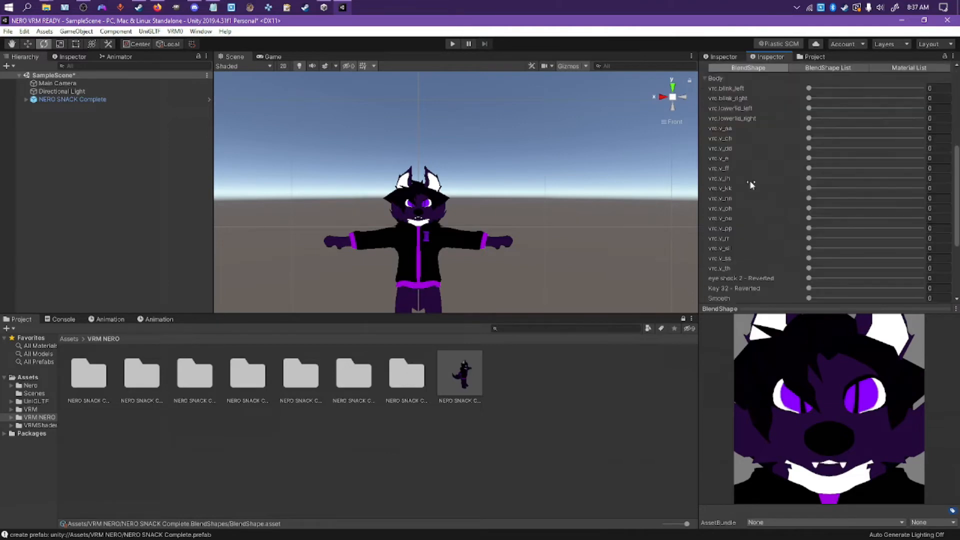
Step: Set vrc.blink_right to 100 for the Blink_R BlendShapeClip and collapse the Body list
{"action": "scroll", "coordinate": [736, 248], "scroll_direction": "down", "scroll_amount": 3}
{"action": "scroll", "coordinate": [736, 248], "scroll_direction": "down", "scroll_amount": 5}
{"action": "scroll", "coordinate": [736, 200], "scroll_direction": "up", "scroll_amount": 10}
{"action": "left_click", "coordinate": [738, 148]}
{"action": "scroll", "coordinate": [783, 264], "scroll_direction": "down", "scroll_amount": 5}
{"action": "scroll", "coordinate": [840, 229], "scroll_direction": "up", "scroll_amount": 10}
{"action": "scroll", "coordinate": [840, 228], "scroll_direction": "up", "scroll_amount": 2}
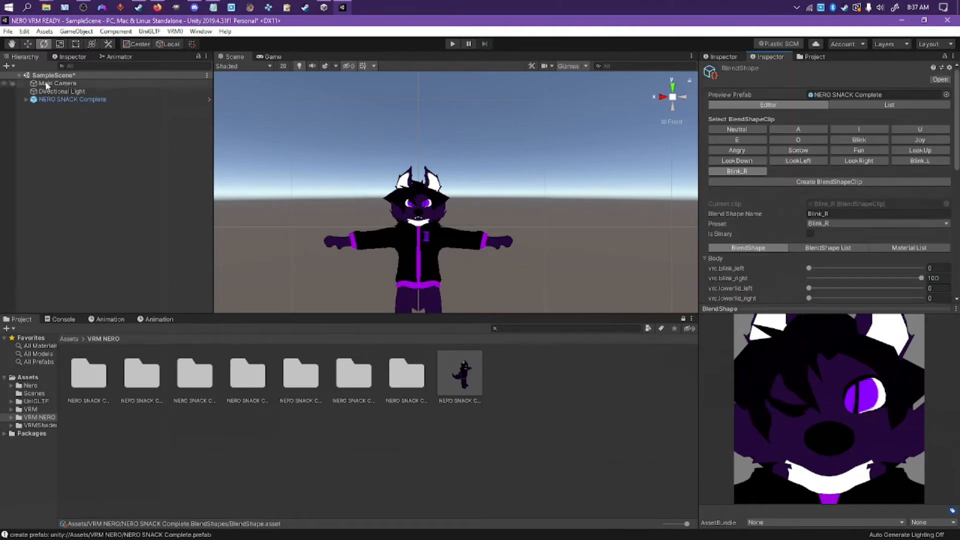
{"action": "left_click", "coordinate": [706, 258]}
Step: Examine the avatar's VRM Look At Head targets and the eye transforms in VRM Look At Bone Applyer
{"action": "left_click", "coordinate": [80, 99]}
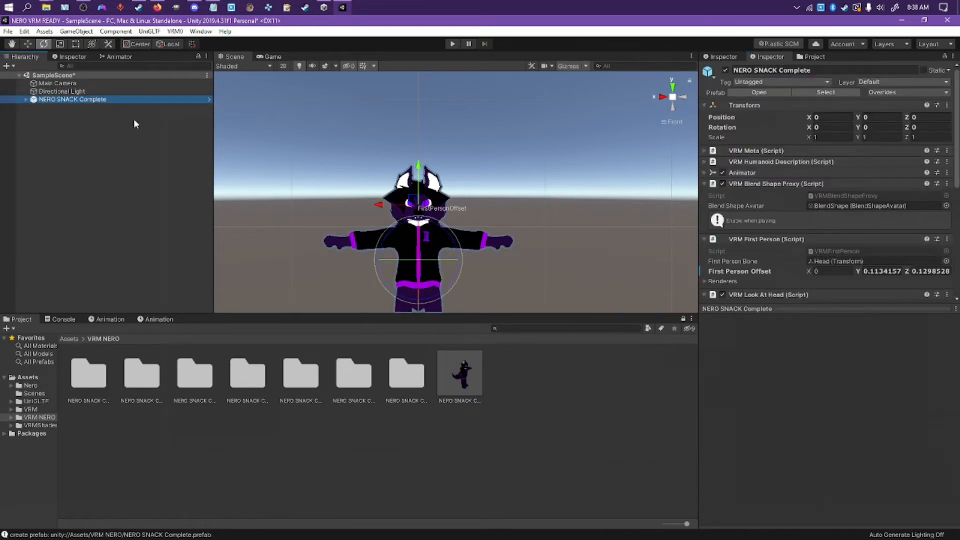
{"action": "left_click", "coordinate": [705, 184]}
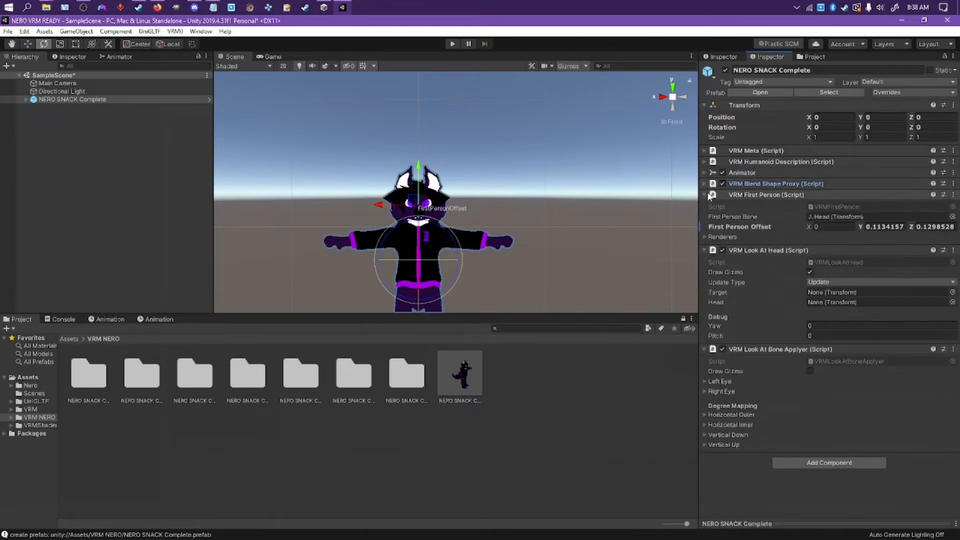
{"action": "left_click", "coordinate": [706, 195]}
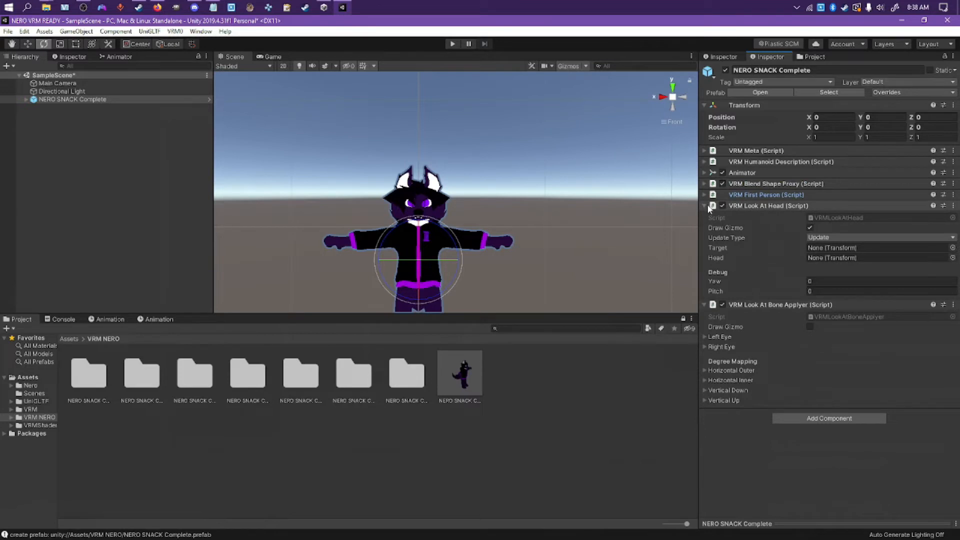
{"action": "left_click", "coordinate": [953, 258]}
{"action": "left_click", "coordinate": [615, 107]}
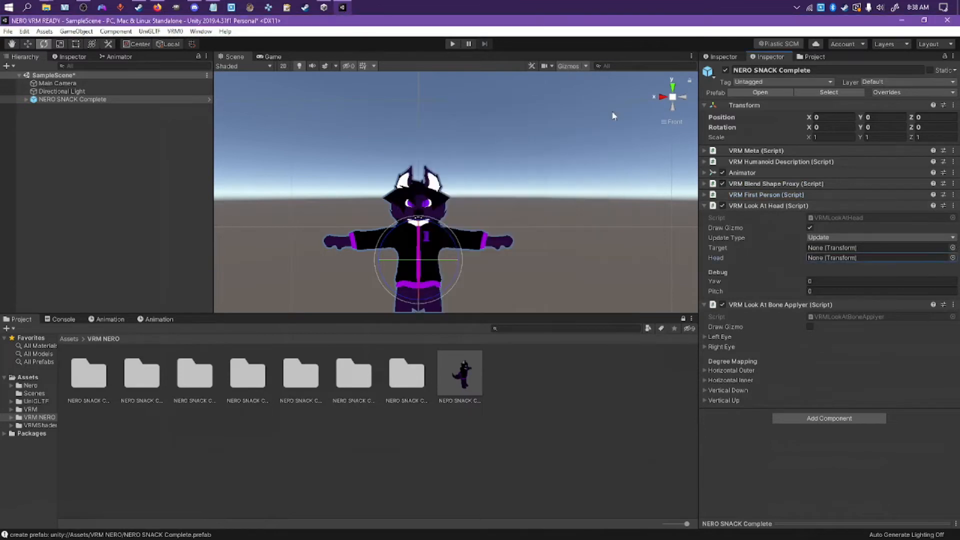
{"action": "left_click", "coordinate": [705, 206]}
{"action": "left_click", "coordinate": [705, 248]}
{"action": "left_click", "coordinate": [705, 249]}
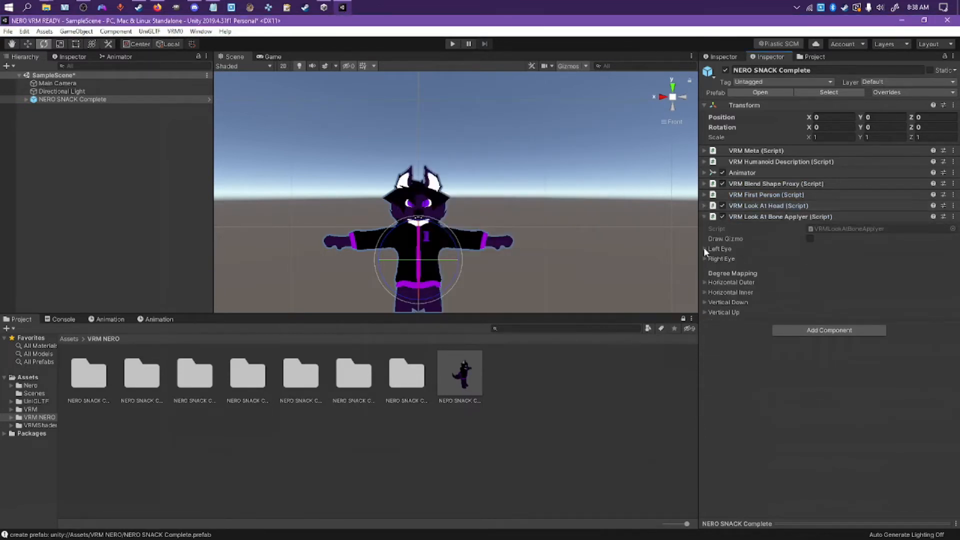
{"action": "left_click", "coordinate": [704, 258]}
{"action": "left_click", "coordinate": [711, 278]}
{"action": "left_click", "coordinate": [711, 279]}
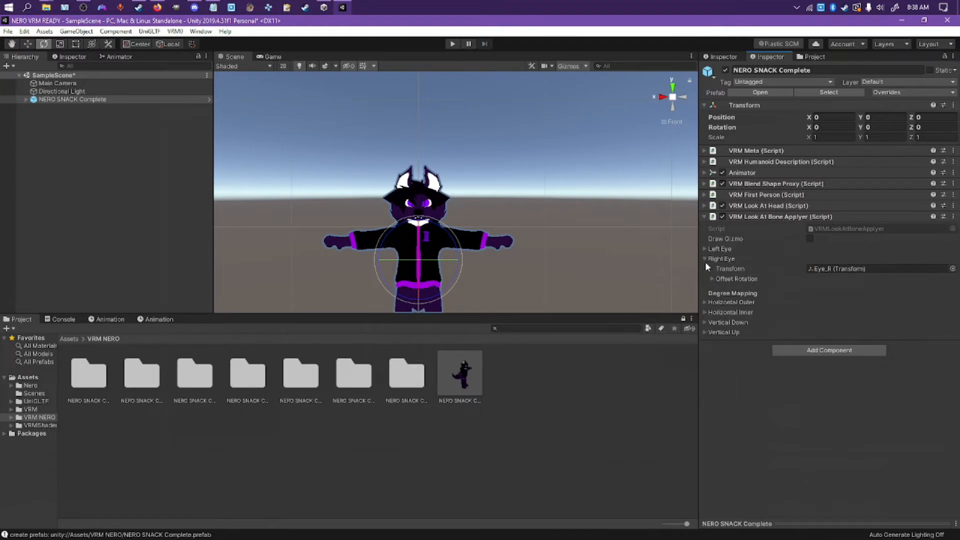
{"action": "left_click", "coordinate": [705, 260]}
Step: Set the Root Bones size to 3 in the VRM Spring Bone of the avatar's secondary object
{"action": "left_click", "coordinate": [26, 99]}
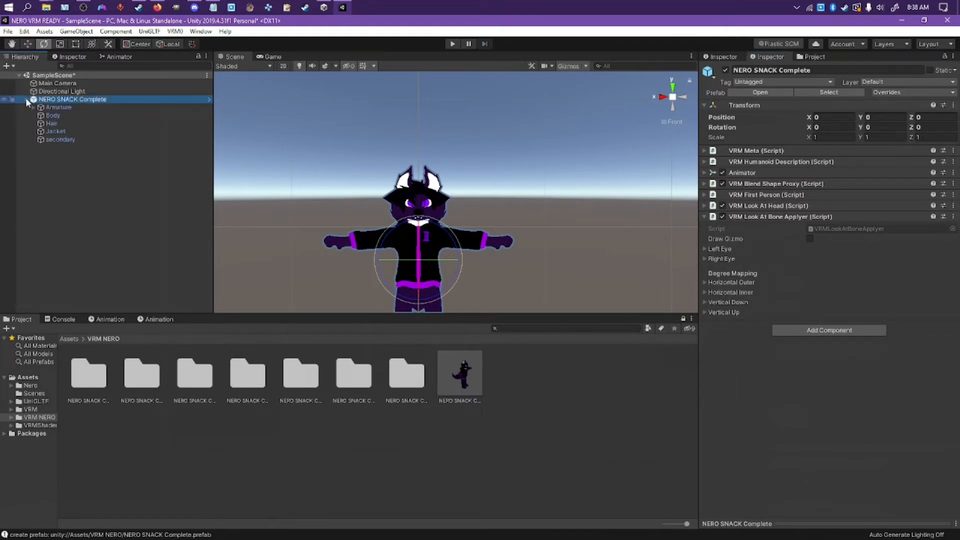
{"action": "middle_click_drag", "start_coordinate": [328, 279], "coordinate": [368, 204]}
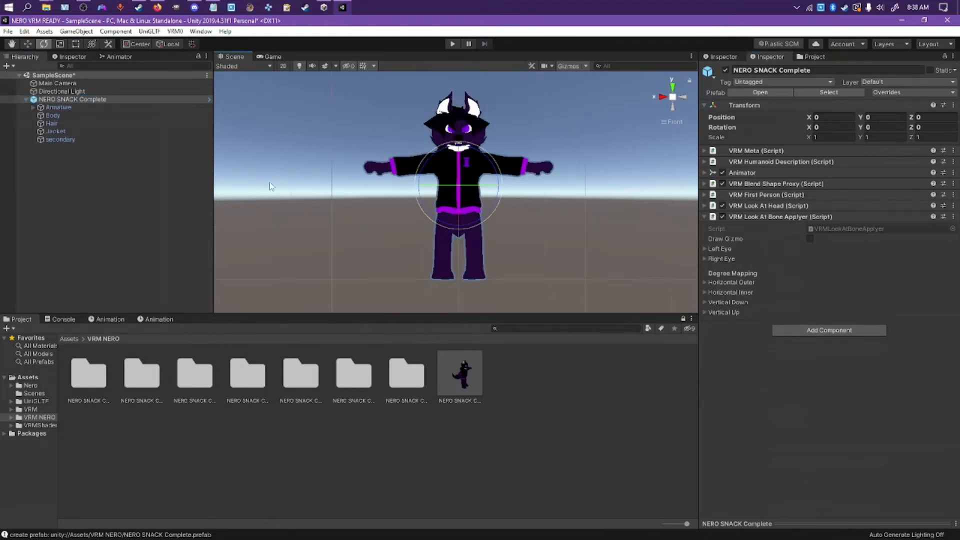
{"action": "left_click", "coordinate": [81, 140]}
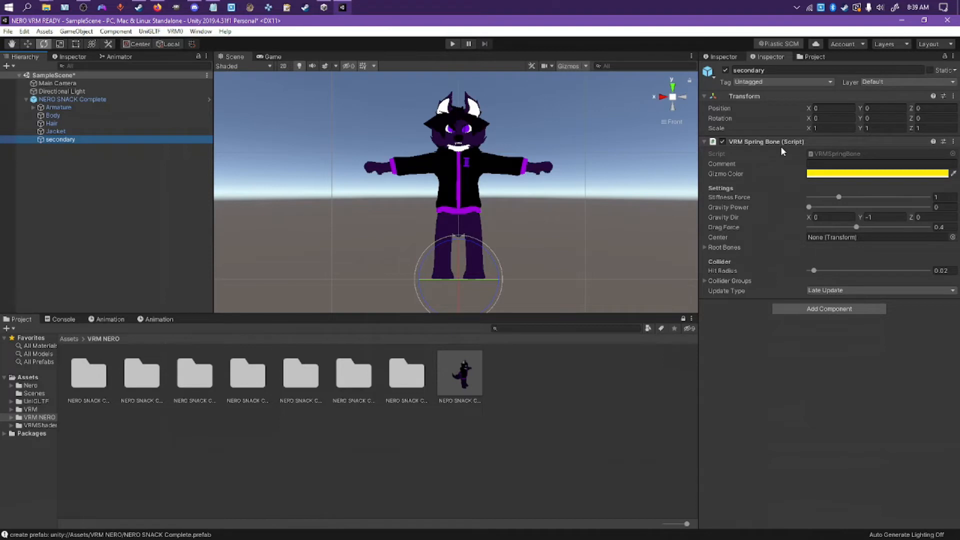
{"action": "left_click", "coordinate": [705, 247]}
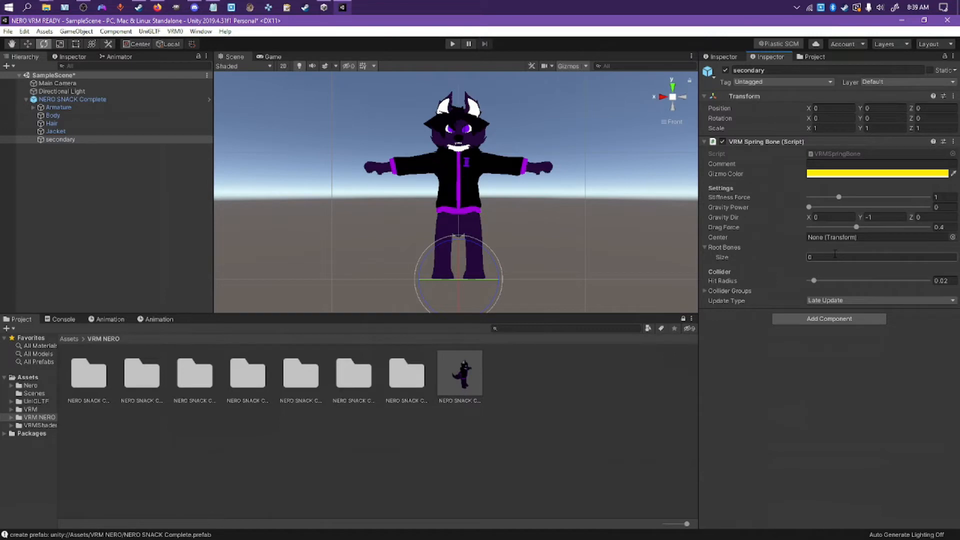
{"action": "type", "text": "3"}
{"action": "key", "text": "Return"}
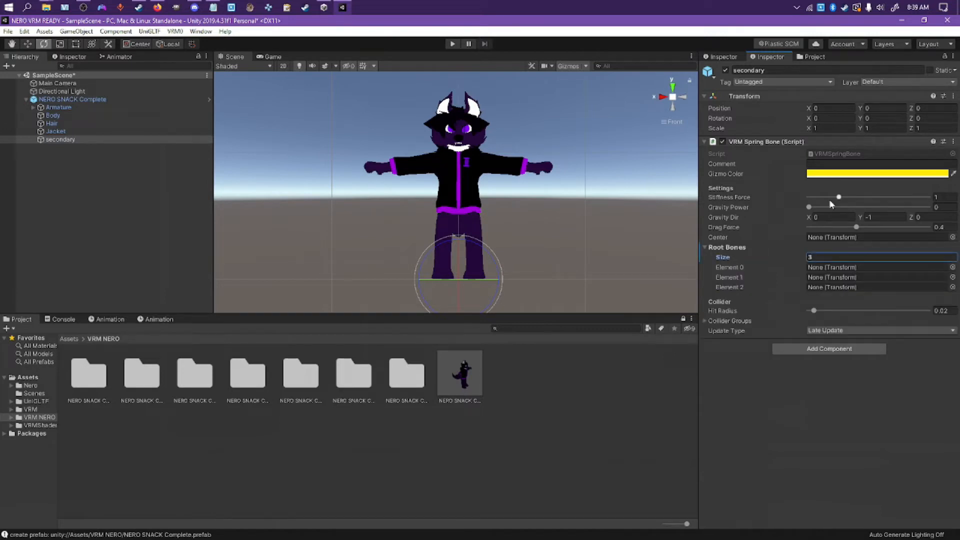
Step: Assign the avatar's Tail bone under Hips as Element 0 of the spring bone's Root Bones, with the secondary object's inspector locked
{"action": "left_click", "coordinate": [33, 107]}
{"action": "left_click", "coordinate": [40, 115]}
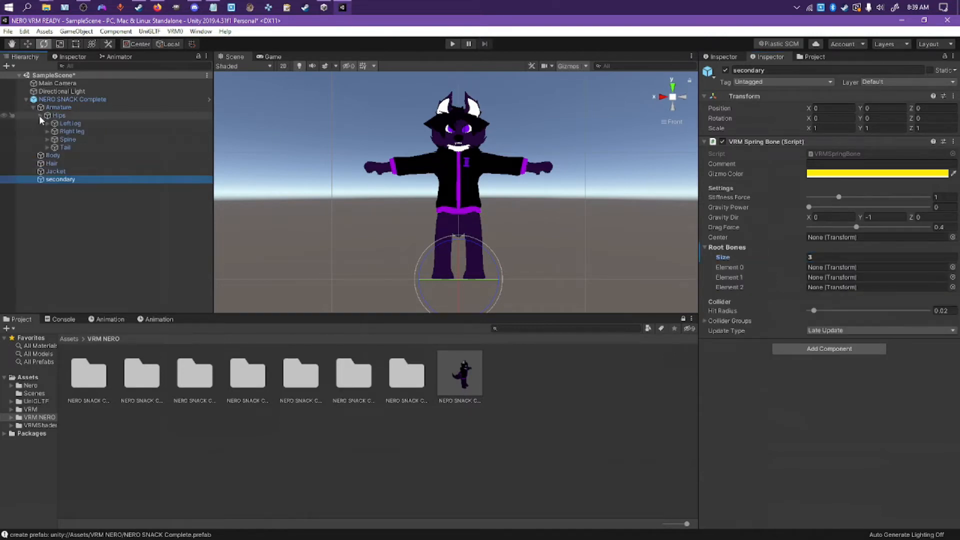
{"action": "left_click", "coordinate": [62, 147]}
{"action": "left_click", "coordinate": [78, 178]}
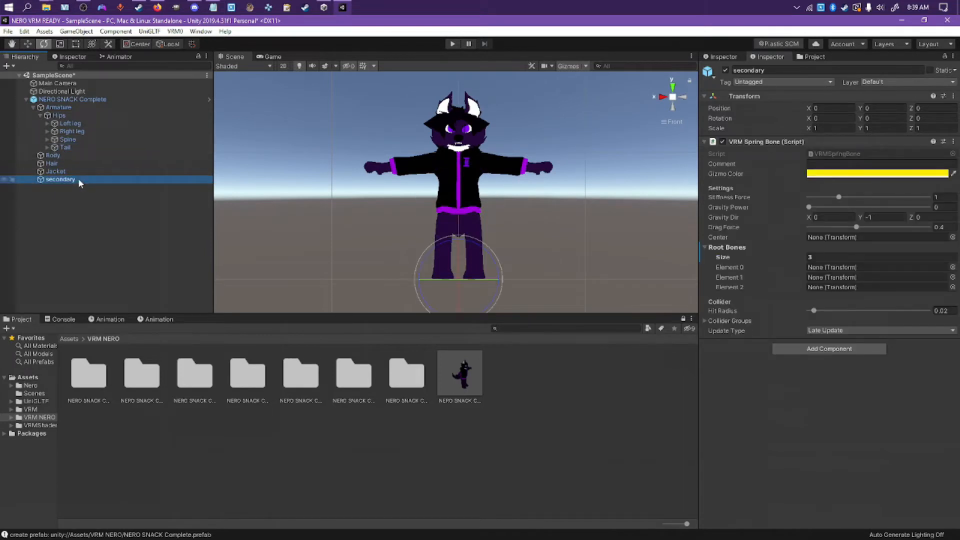
{"action": "left_click", "coordinate": [945, 57]}
{"action": "left_click_drag", "start_coordinate": [65, 148], "coordinate": [853, 267]}
Step: Assign the Left_Ear and Right_Ear bones under Head as Elements 1 and 2 of the spring bone's Root Bones
{"action": "left_click", "coordinate": [48, 139]}
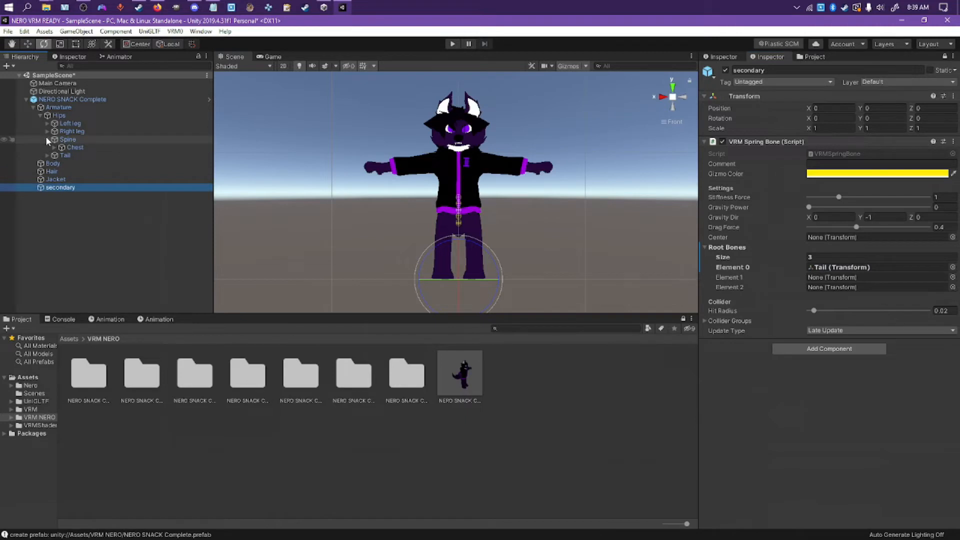
{"action": "left_click", "coordinate": [55, 147]}
{"action": "left_click", "coordinate": [61, 163]}
{"action": "left_click", "coordinate": [68, 171]}
{"action": "left_click_drag", "start_coordinate": [99, 203], "coordinate": [850, 288]}
Step: Test the tail and ear spring bones in play mode by moving NERO SNACK Complete around the scene, and stop playing
{"action": "left_click", "coordinate": [452, 44]}
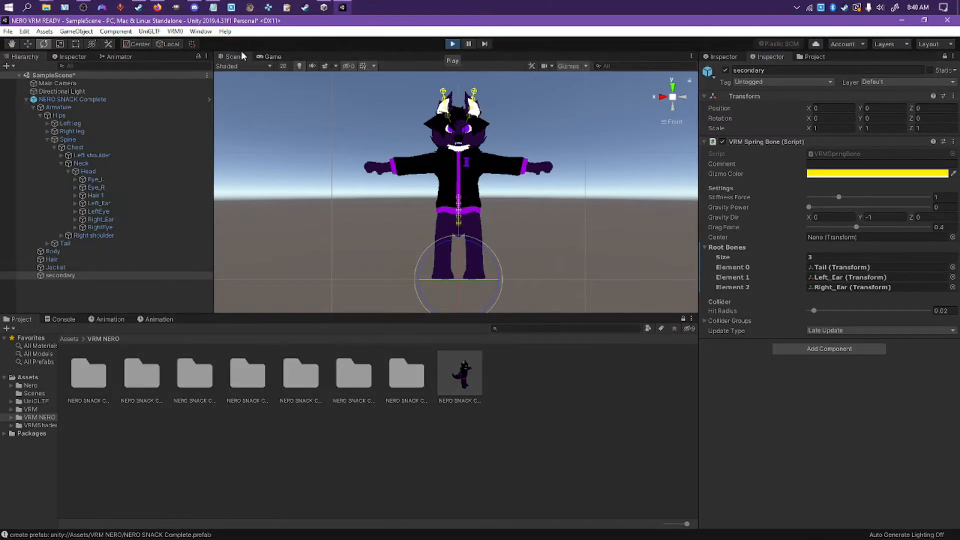
{"action": "left_click", "coordinate": [235, 57]}
{"action": "left_click_drag", "start_coordinate": [393, 151], "coordinate": [482, 208], "text": "alt"}
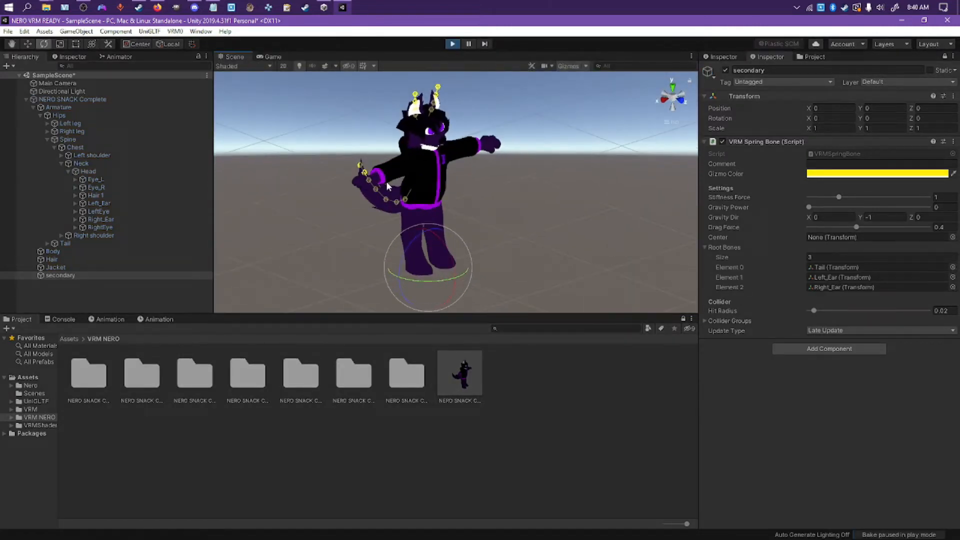
{"action": "left_click", "coordinate": [64, 101]}
{"action": "left_click", "coordinate": [27, 46]}
{"action": "mouse_move", "coordinate": [372, 178]}
{"action": "left_mouse_down"}
{"action": "mouse_move", "coordinate": [434, 173]}
{"action": "mouse_move", "coordinate": [369, 184]}
{"action": "left_mouse_up"}
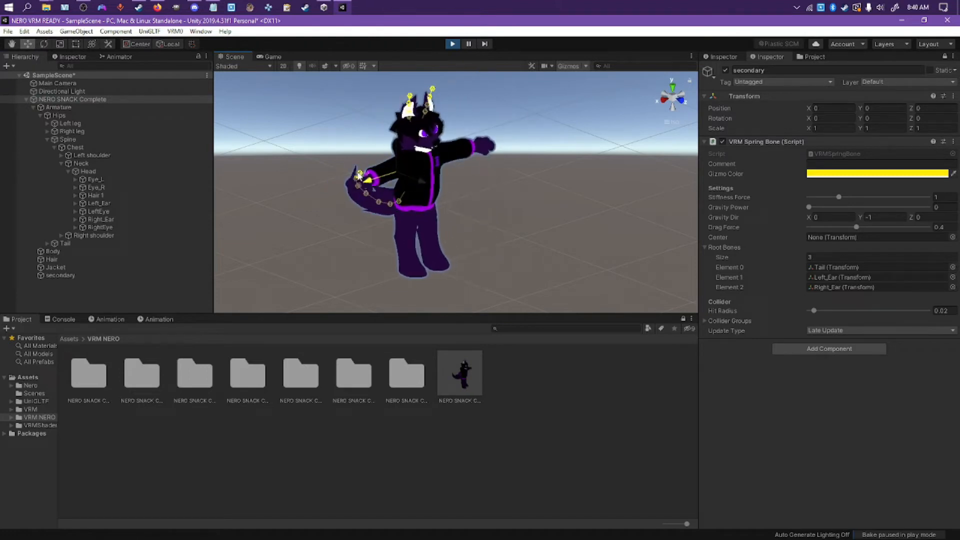
{"action": "left_click", "coordinate": [447, 47]}
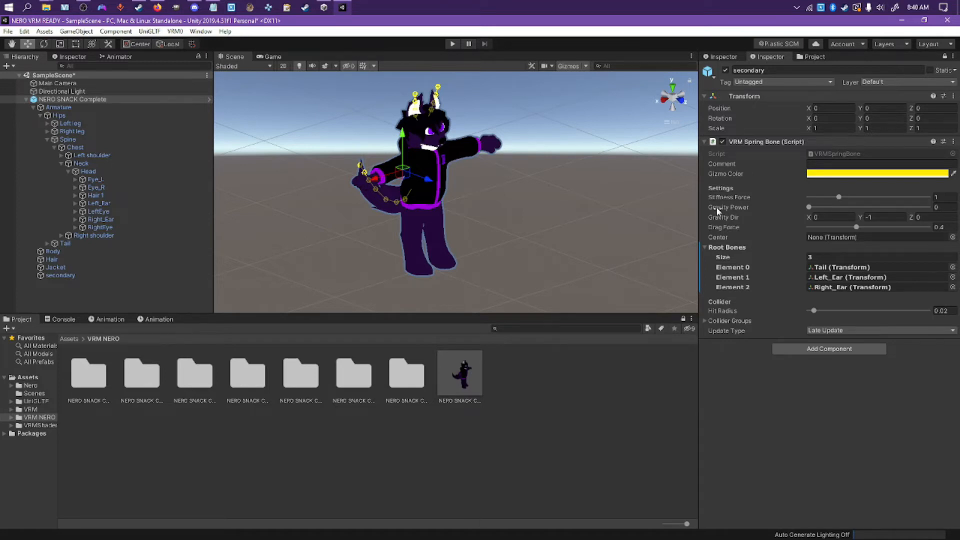
Step: Export the avatar to VRM 0.x as NERO SNACK Complete.vrm in the Avatars folder of OBS Stream Files
{"action": "left_click", "coordinate": [174, 31]}
{"action": "left_click", "coordinate": [184, 54]}
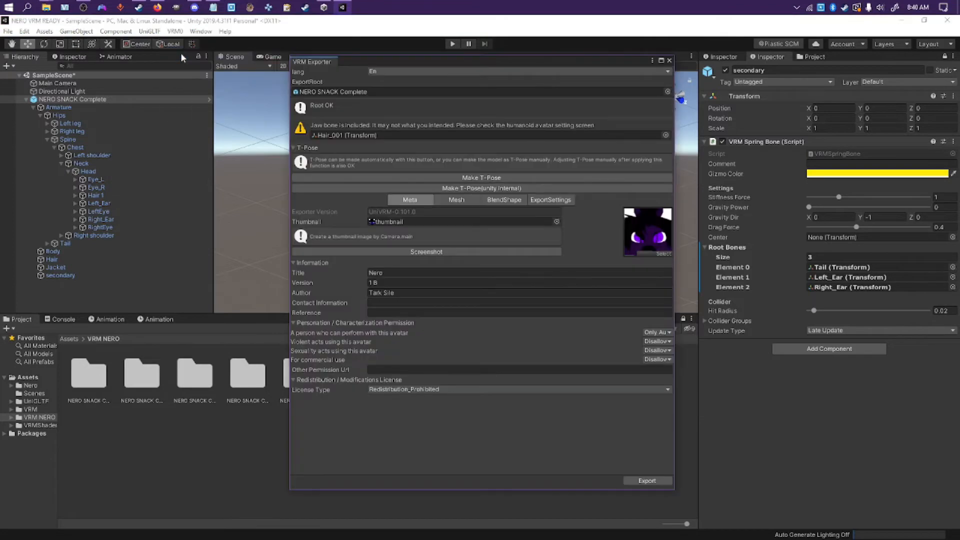
{"action": "left_click", "coordinate": [397, 294]}
{"action": "left_click", "coordinate": [665, 483]}
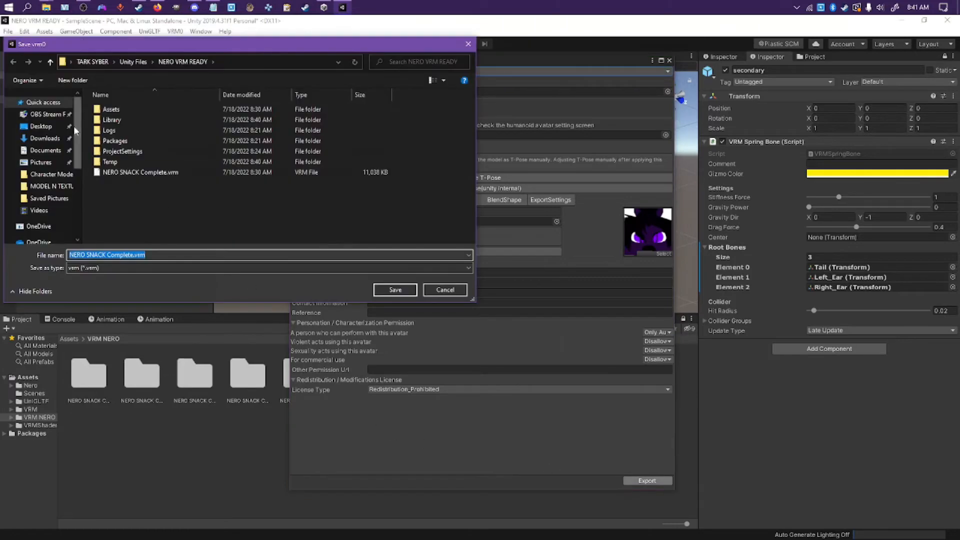
{"action": "left_click", "coordinate": [47, 114]}
{"action": "double_click", "coordinate": [106, 117]}
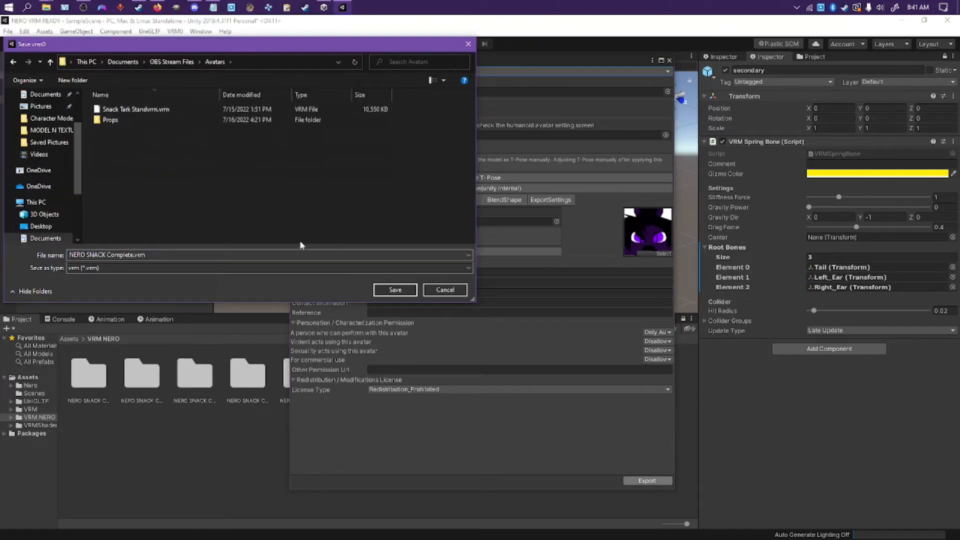
{"action": "left_click", "coordinate": [389, 291]}
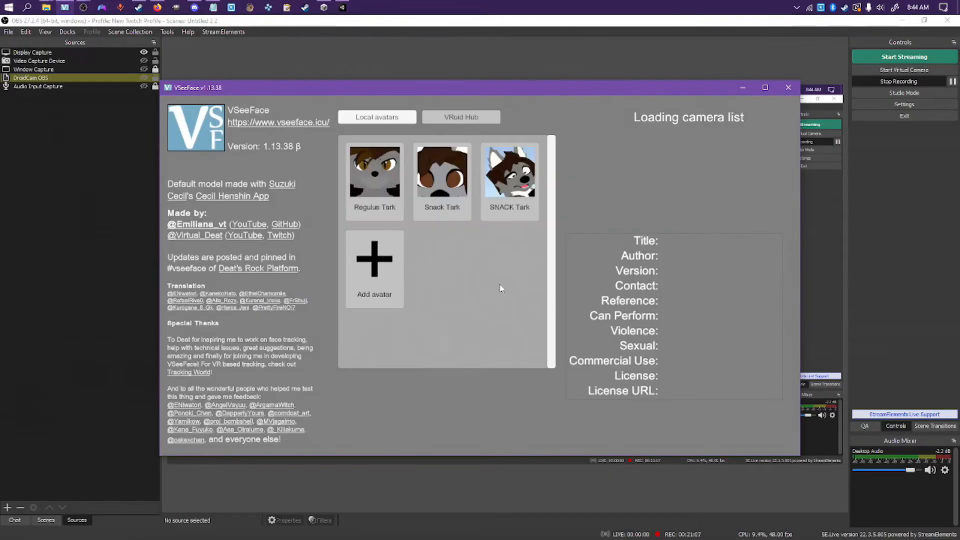
Step: Switch to VSeeFace, add the exported NERO SNACK avatar file to the local avatars and select Nero
{"action": "left_click", "coordinate": [383, 250]}
{"action": "left_click", "coordinate": [145, 99]}
{"action": "left_click", "coordinate": [876, 524]}
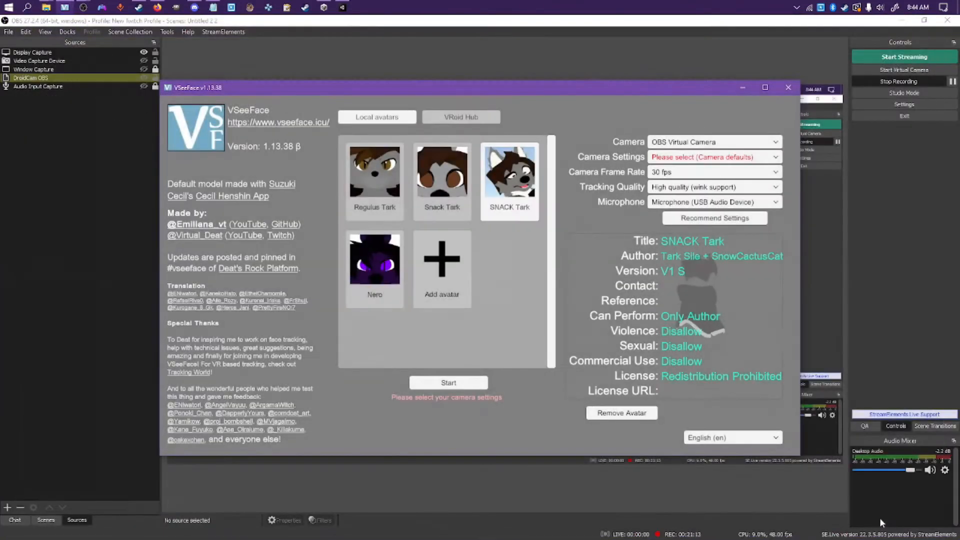
{"action": "left_click", "coordinate": [393, 265]}
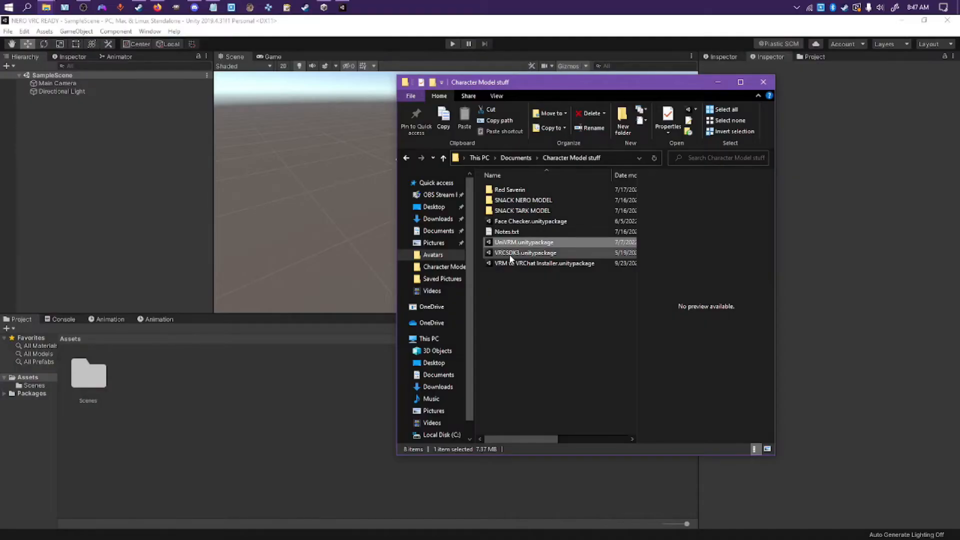
Step: Import all items of VRCSDK3.unitypackage from the Character Model stuff folder into the NERO VRC READY project
{"action": "left_click", "coordinate": [511, 253]}
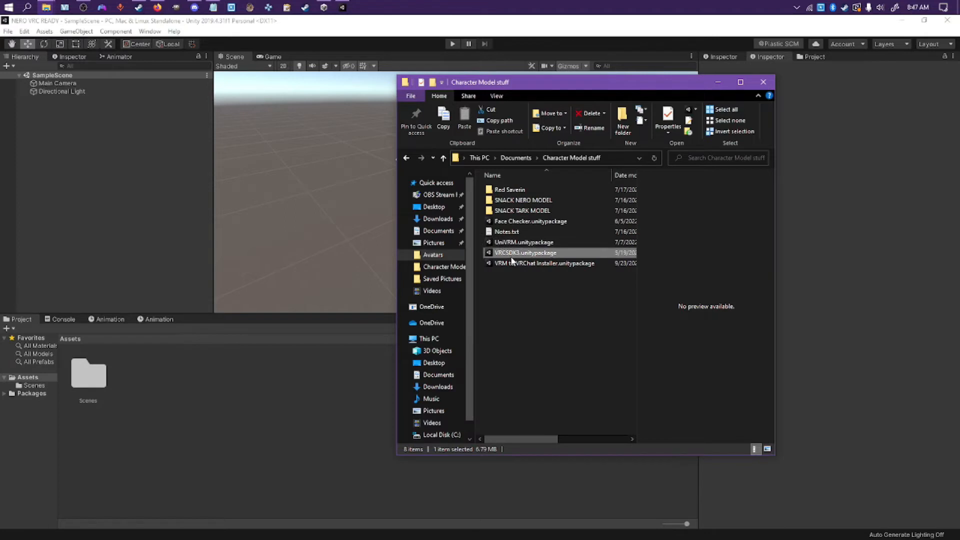
{"action": "left_click", "coordinate": [512, 263], "text": "shift"}
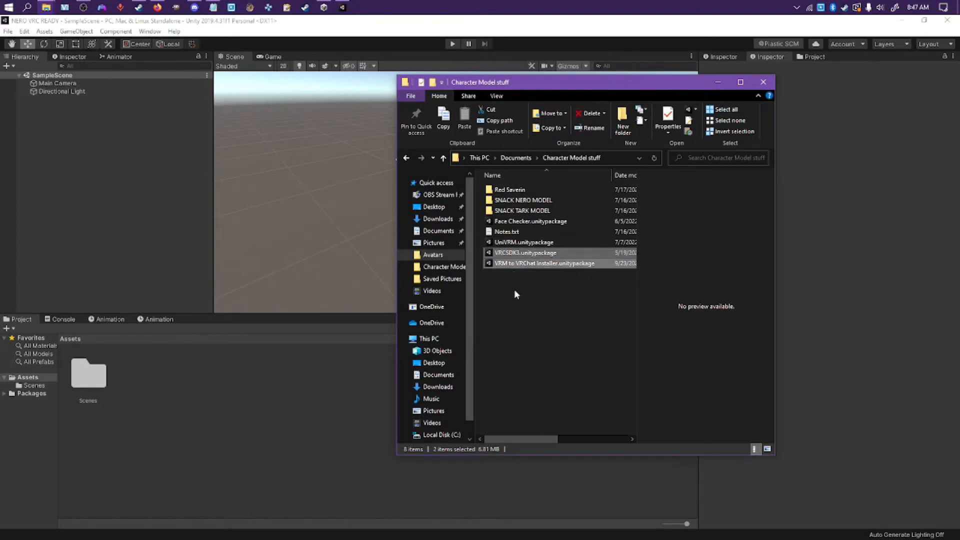
{"action": "left_click", "coordinate": [517, 316]}
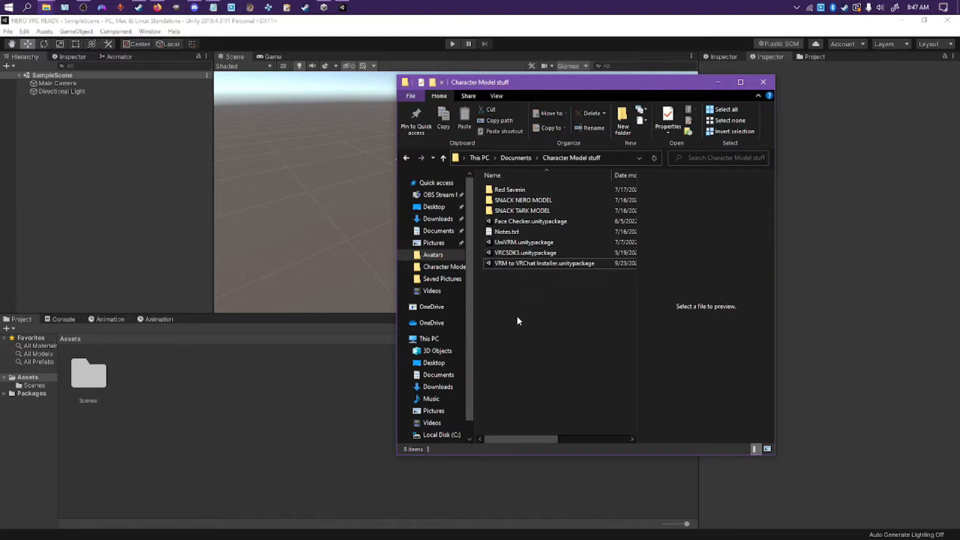
{"action": "left_click", "coordinate": [556, 254]}
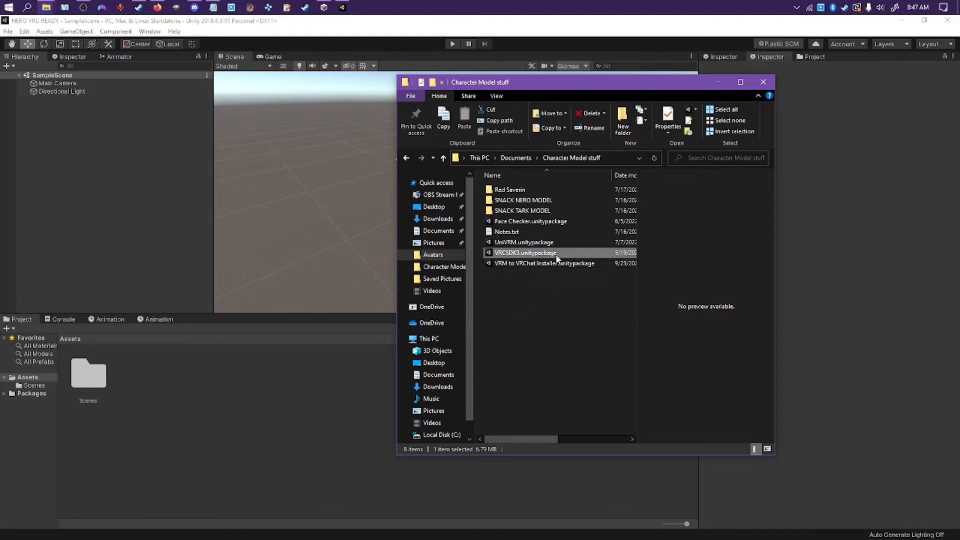
{"action": "double_click", "coordinate": [556, 254]}
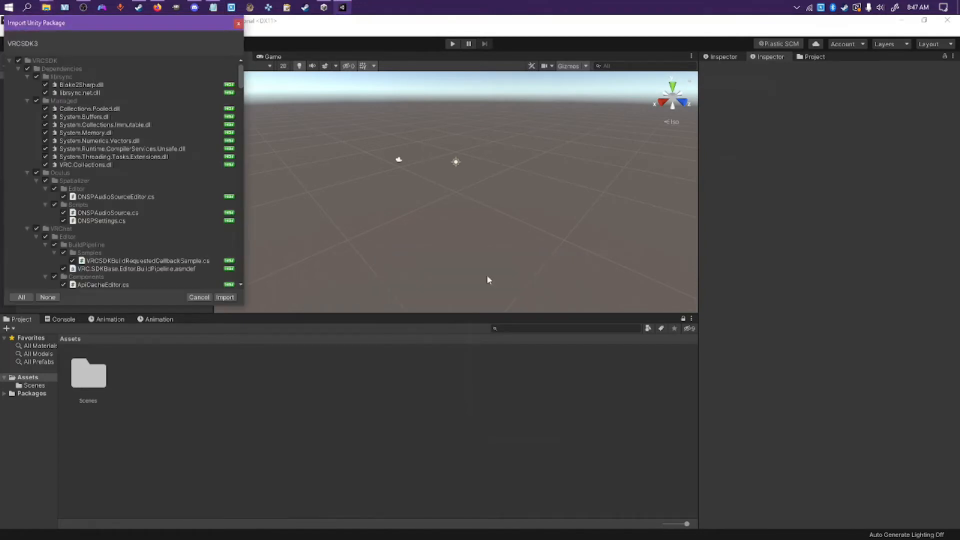
{"action": "left_click", "coordinate": [223, 298]}
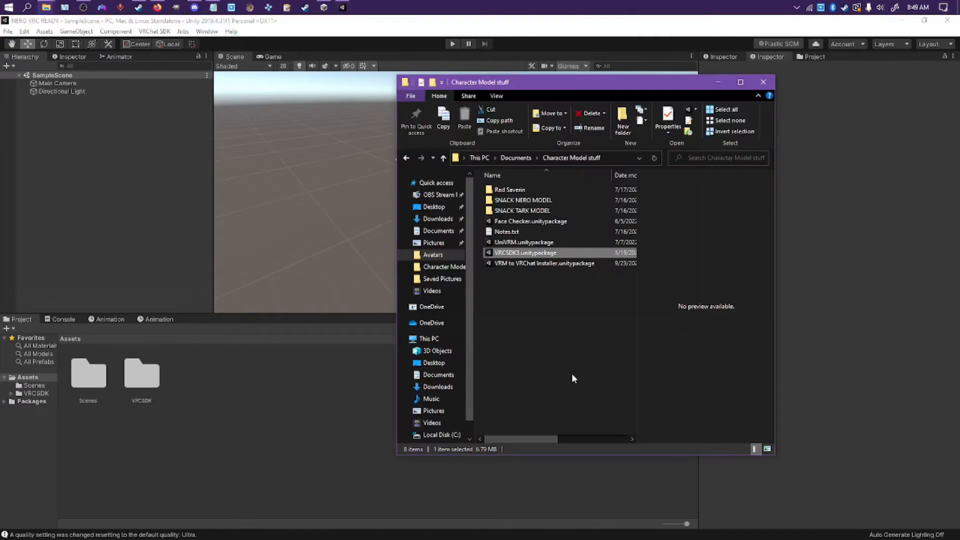
Step: Import the VRM to VRChat Installer package, dismiss the scoped registry notice and close the Project Settings
{"action": "left_click", "coordinate": [516, 265]}
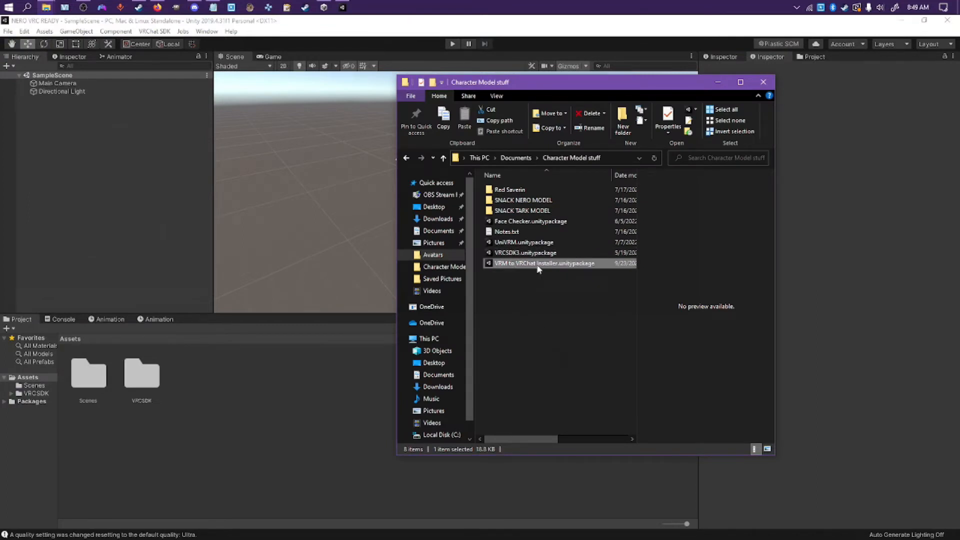
{"action": "double_click", "coordinate": [538, 263]}
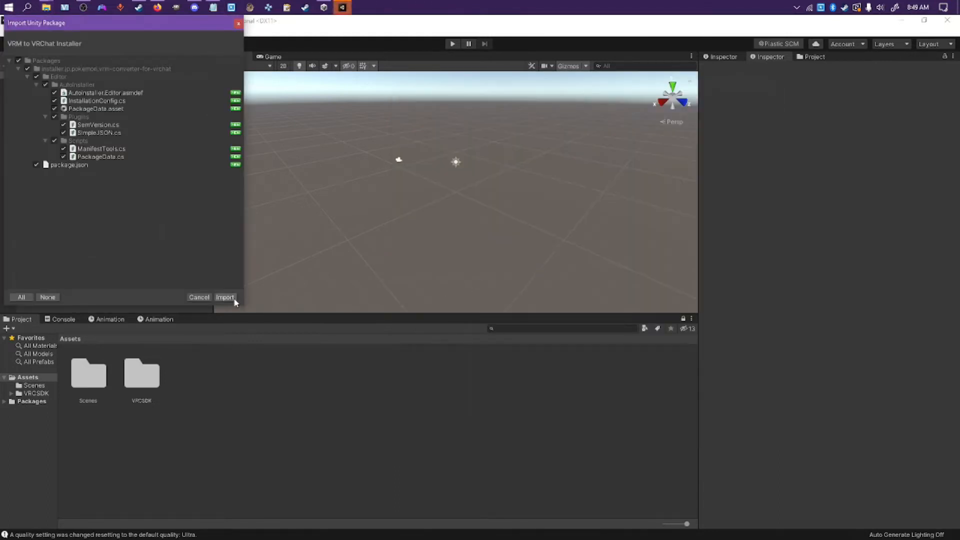
{"action": "left_click", "coordinate": [225, 297]}
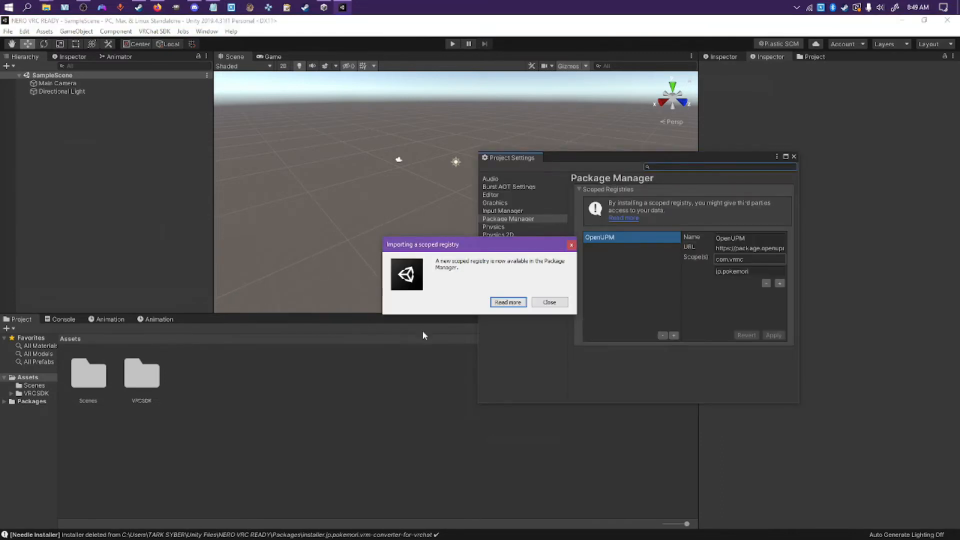
{"action": "left_click", "coordinate": [550, 303]}
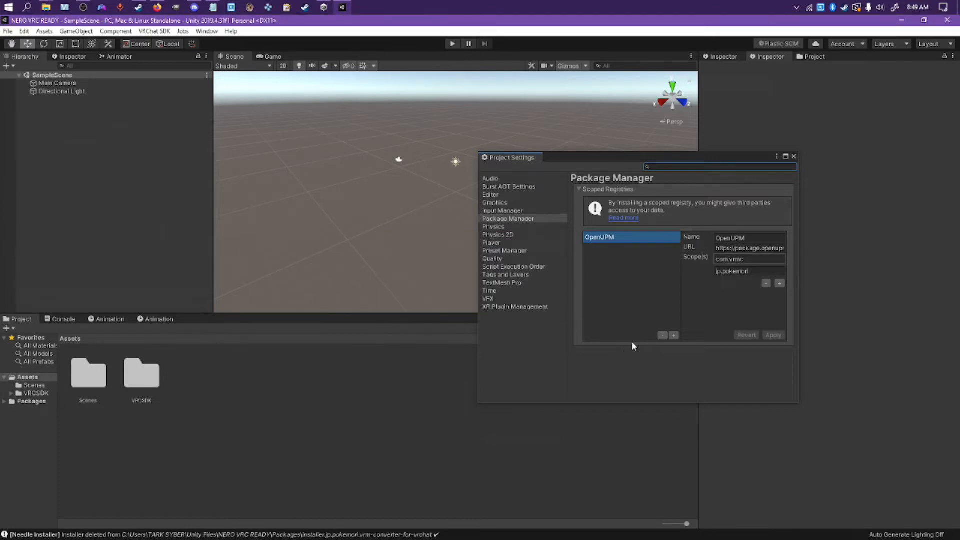
{"action": "left_click", "coordinate": [794, 156]}
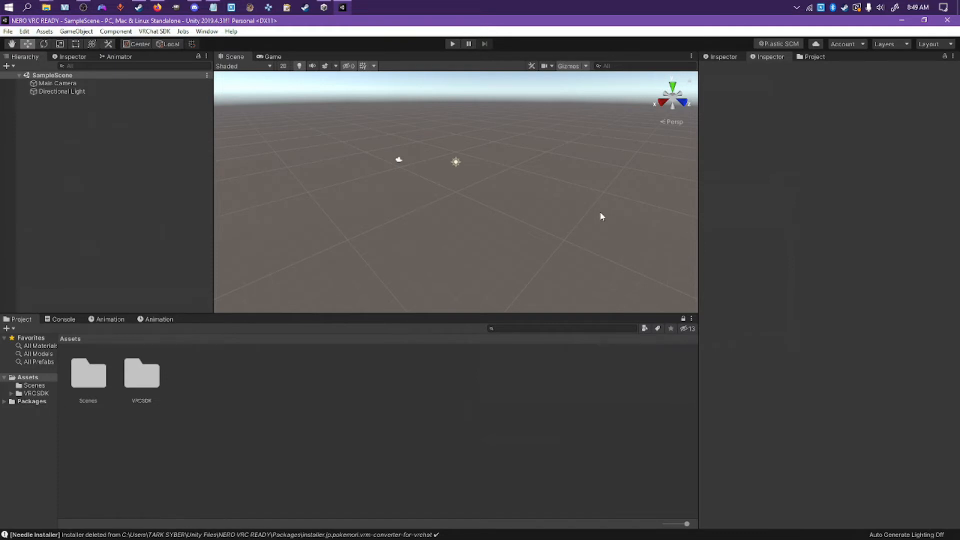
{"action": "left_click", "coordinate": [660, 2]}
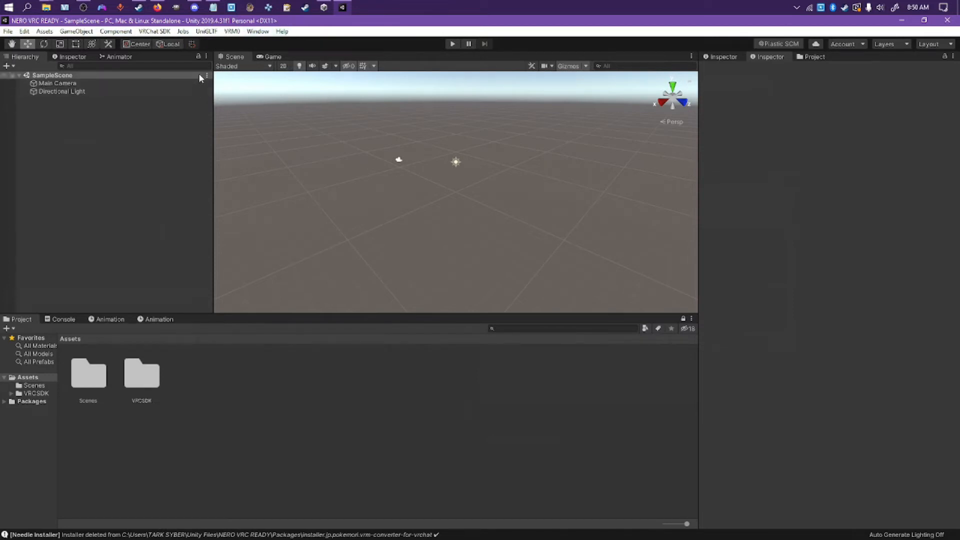
Step: Import the avatar's VRM 0.x file into the project, saving its prefab in a new Nero folder under Assets
{"action": "left_click", "coordinate": [207, 32]}
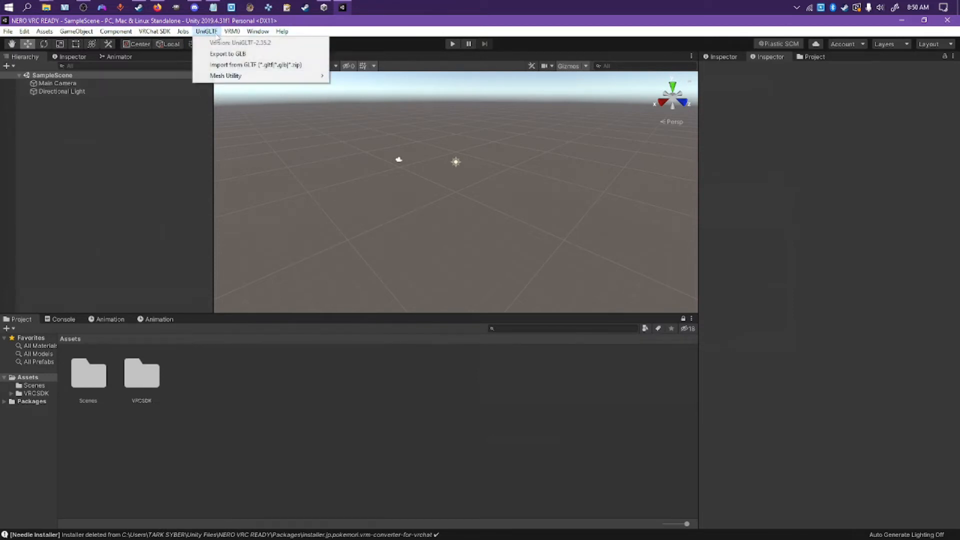
{"action": "mouse_move", "coordinate": [229, 35]}
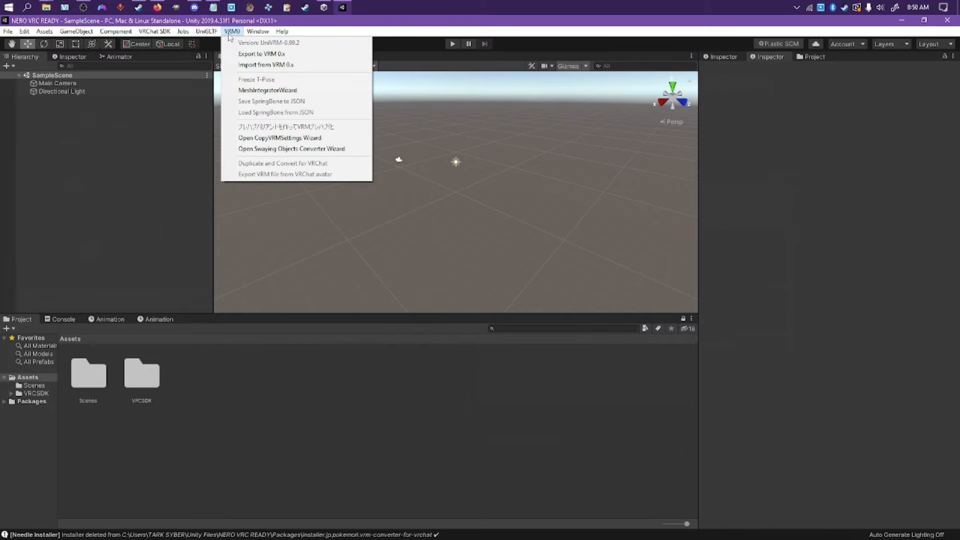
{"action": "left_click", "coordinate": [246, 65]}
{"action": "double_click", "coordinate": [125, 120]}
{"action": "right_click", "coordinate": [131, 153]}
{"action": "mouse_move", "coordinate": [175, 274]}
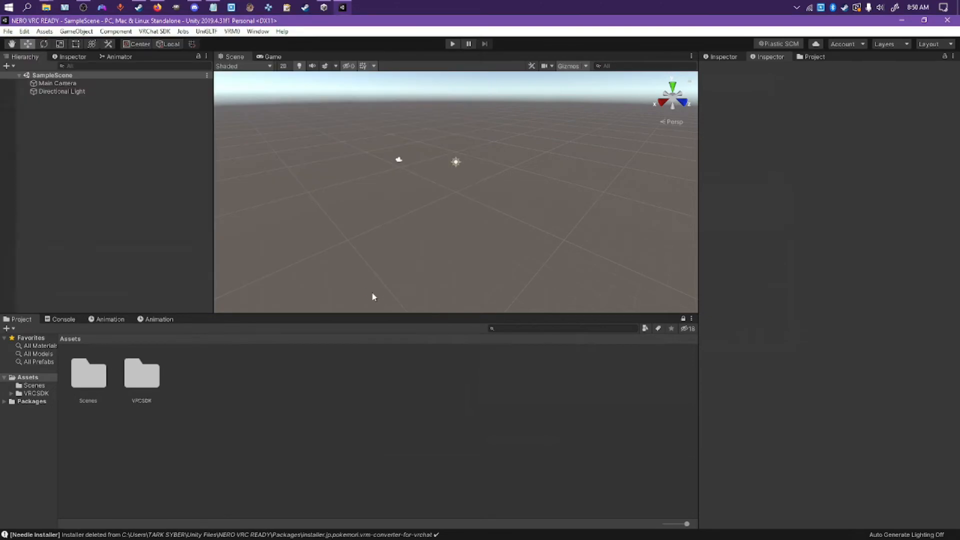
{"action": "left_click", "coordinate": [373, 291]}
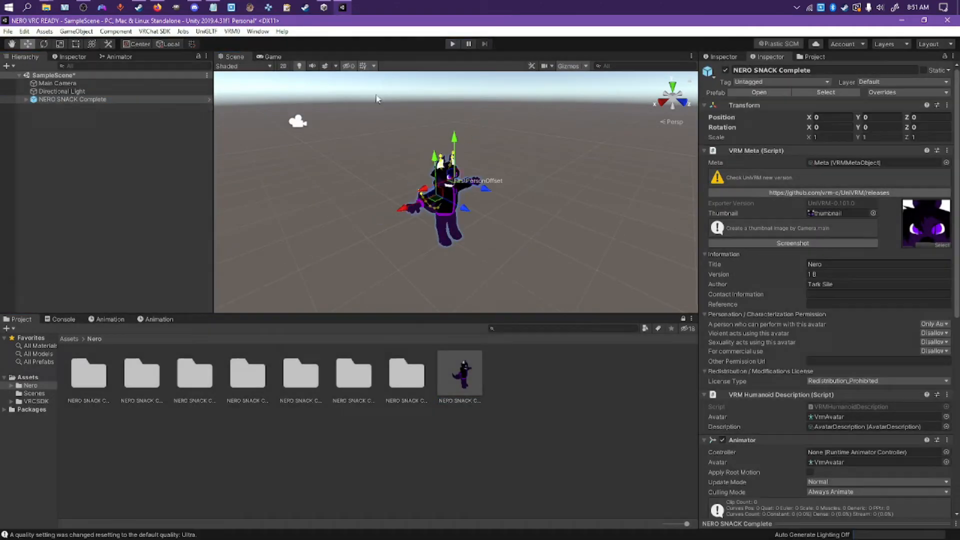
Step: Start the Duplicate and Convert for VRChat wizard on NERO SNACK Complete and enable its For Quest option
{"action": "left_click", "coordinate": [122, 196]}
{"action": "left_click", "coordinate": [103, 99]}
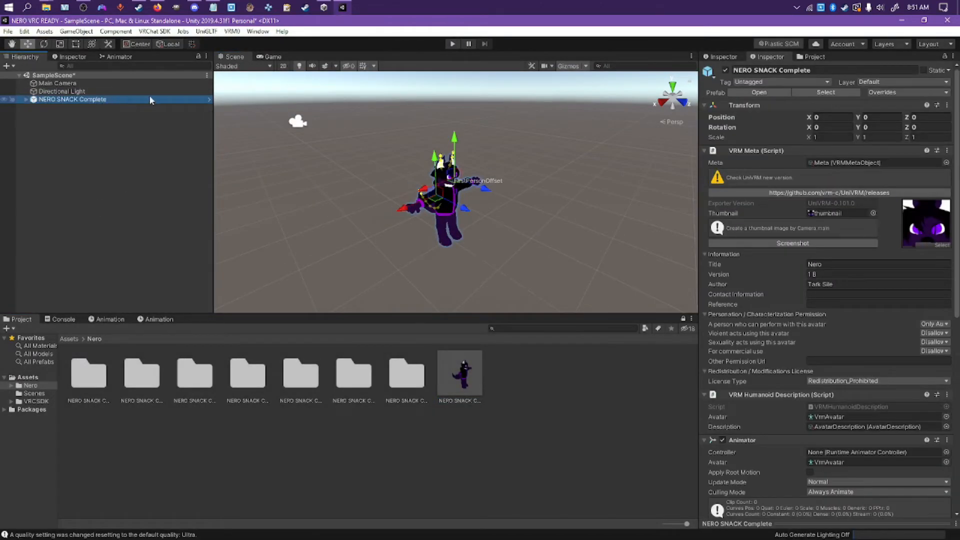
{"action": "left_click", "coordinate": [232, 31]}
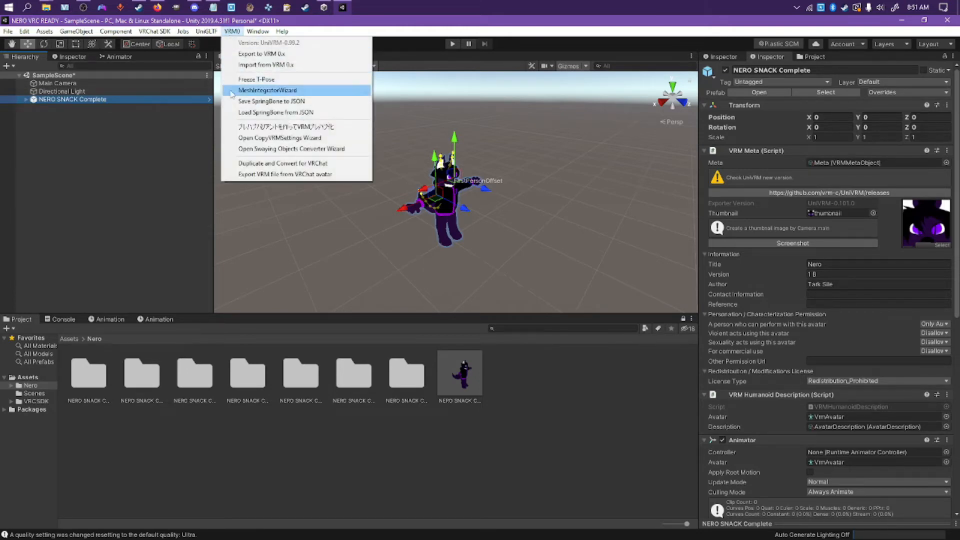
{"action": "left_click", "coordinate": [250, 165]}
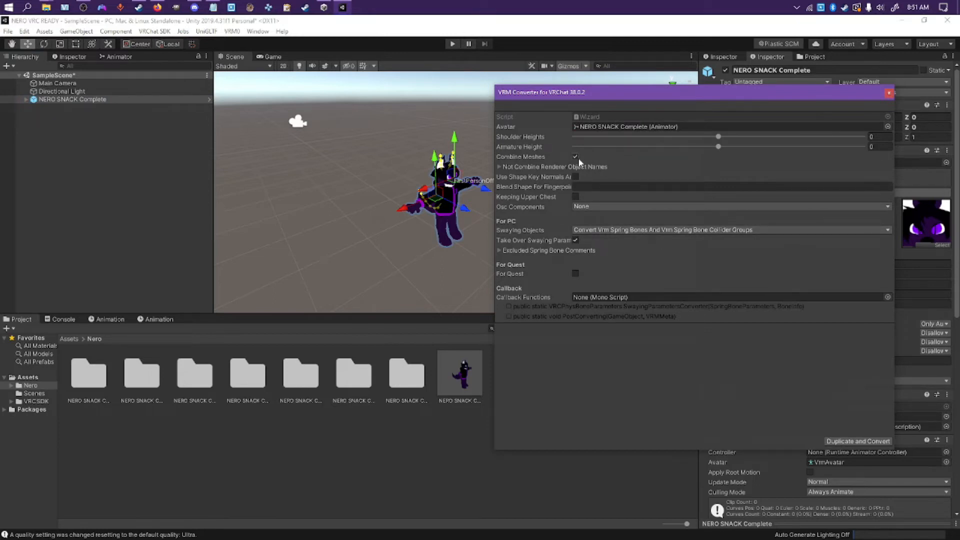
{"action": "left_click", "coordinate": [575, 273]}
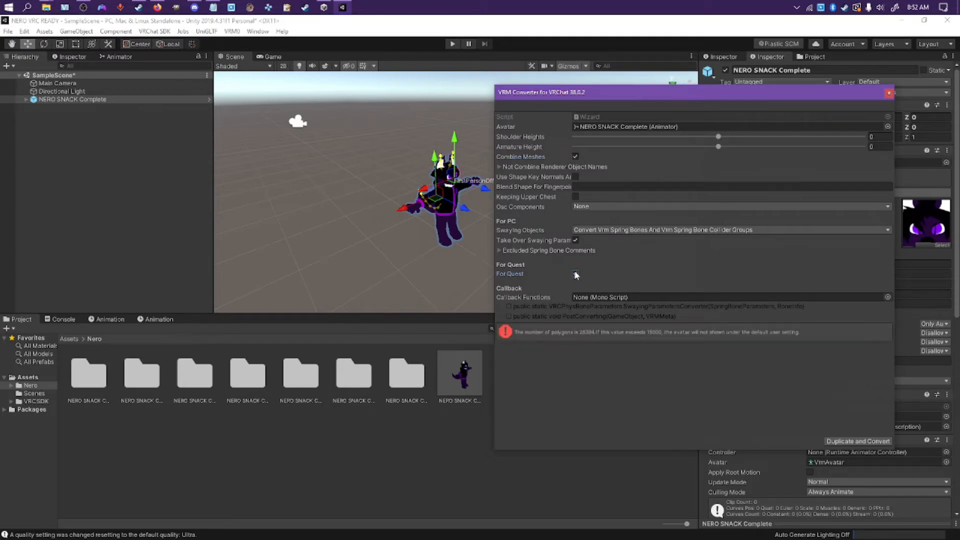
Step: Convert the avatar for VRChat, saving NERO SNACK Complete (VRChat).prefab in a new vrc folder inside Nero, and dismiss the result dialog
{"action": "left_click", "coordinate": [840, 441]}
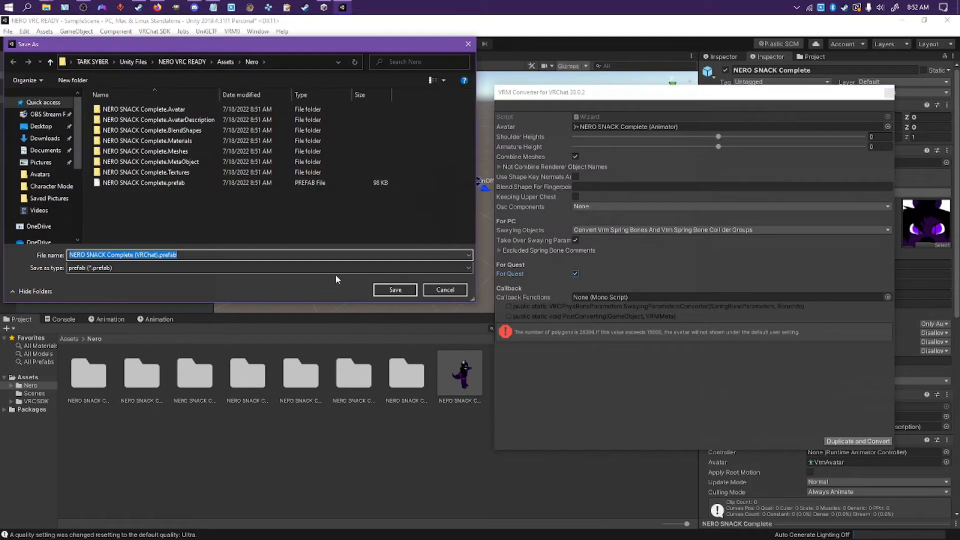
{"action": "right_click", "coordinate": [147, 224]}
{"action": "mouse_move", "coordinate": [220, 344]}
{"action": "left_click", "coordinate": [270, 343]}
{"action": "type", "text": "vrc"}
{"action": "key", "text": "Return"}
{"action": "double_click", "coordinate": [200, 182]}
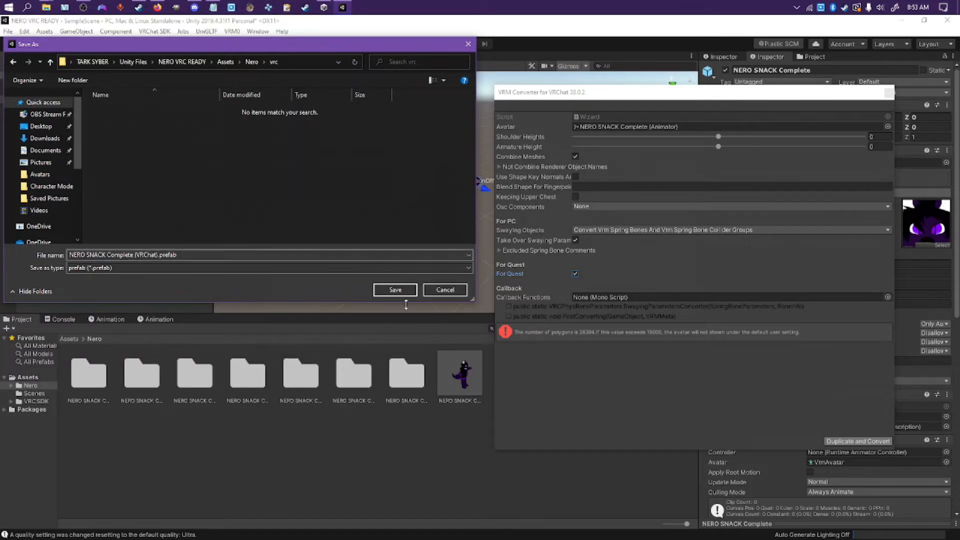
{"action": "left_click", "coordinate": [395, 289]}
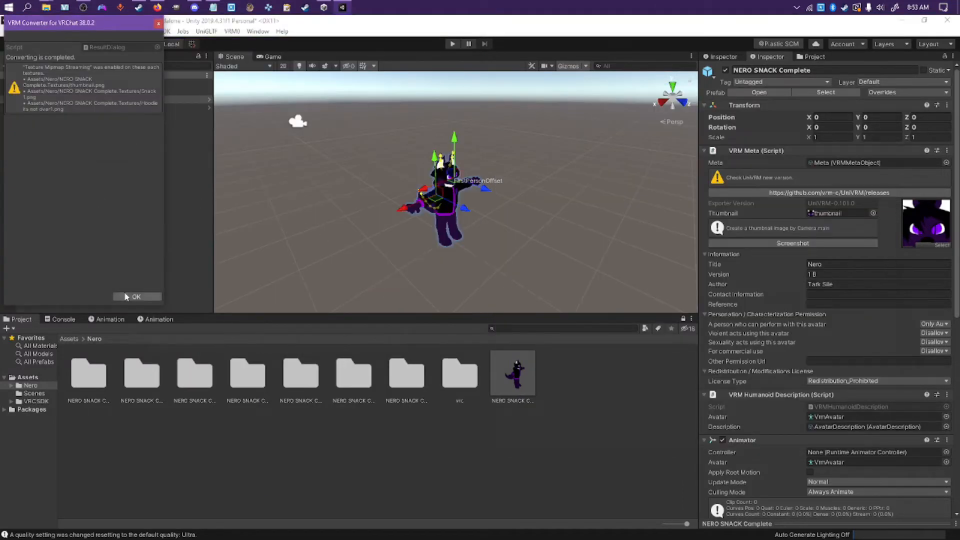
{"action": "left_click", "coordinate": [136, 297]}
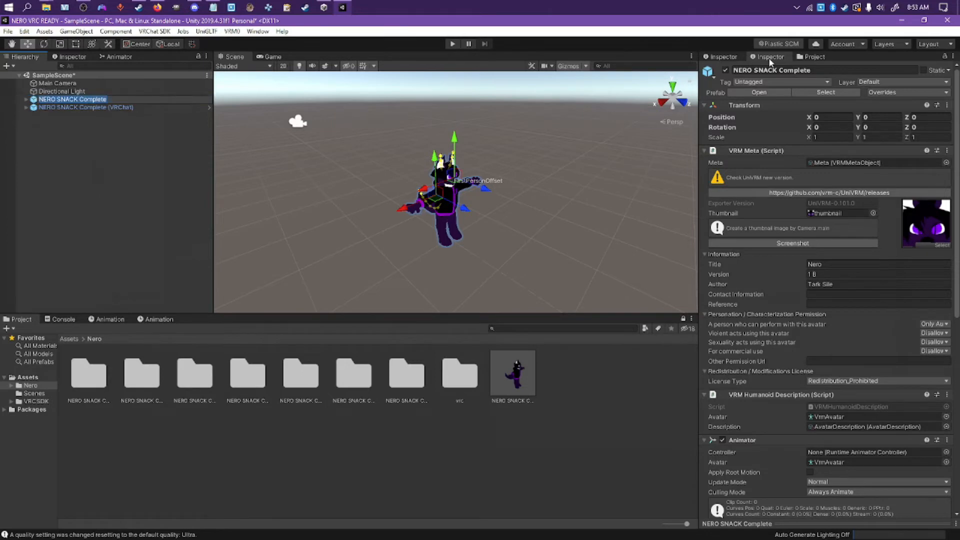
Step: Deactivate the original NERO SNACK Complete and test the VRChat copy's swaying parts by moving it in play mode
{"action": "left_click", "coordinate": [725, 70]}
{"action": "left_click", "coordinate": [122, 109]}
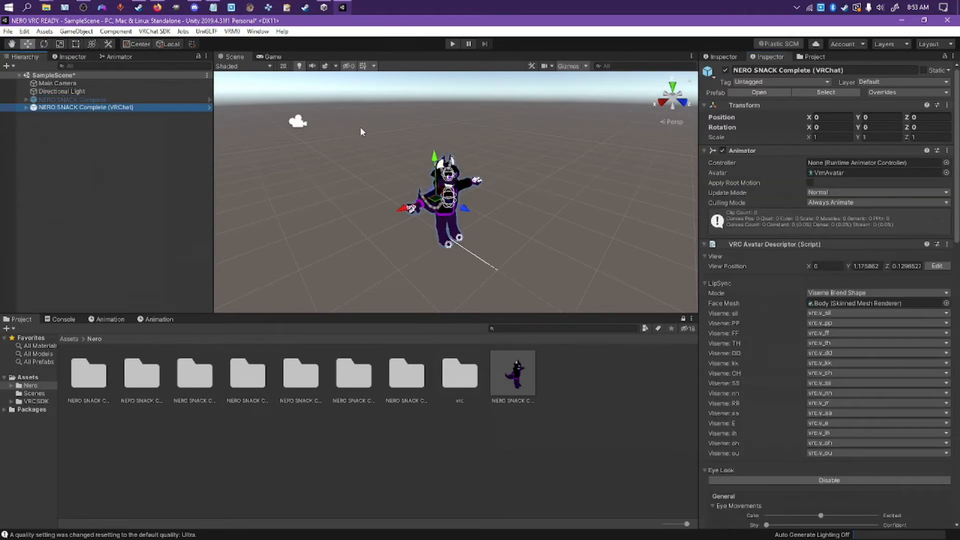
{"action": "key", "text": "f"}
{"action": "left_click", "coordinate": [453, 45]}
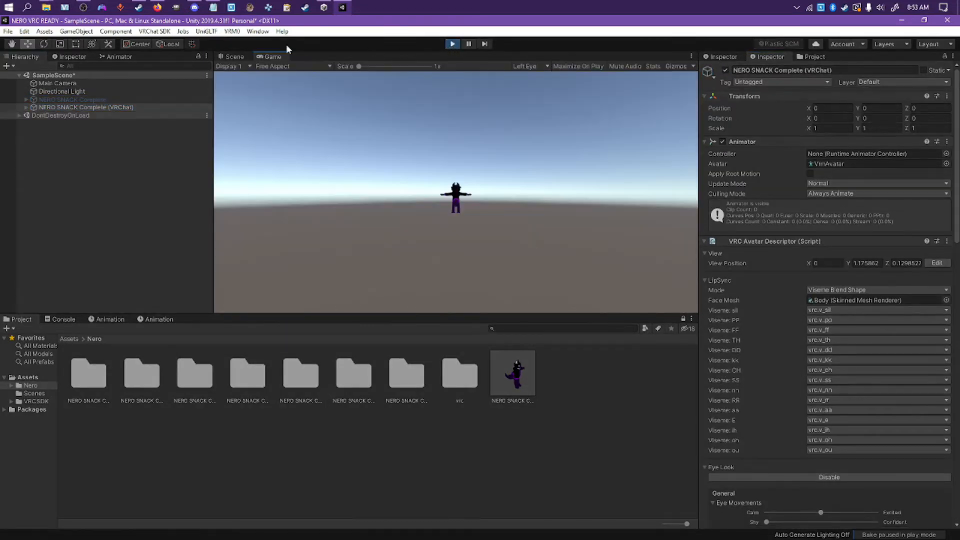
{"action": "left_click", "coordinate": [92, 109]}
{"action": "left_click_drag", "start_coordinate": [395, 206], "coordinate": [390, 238]}
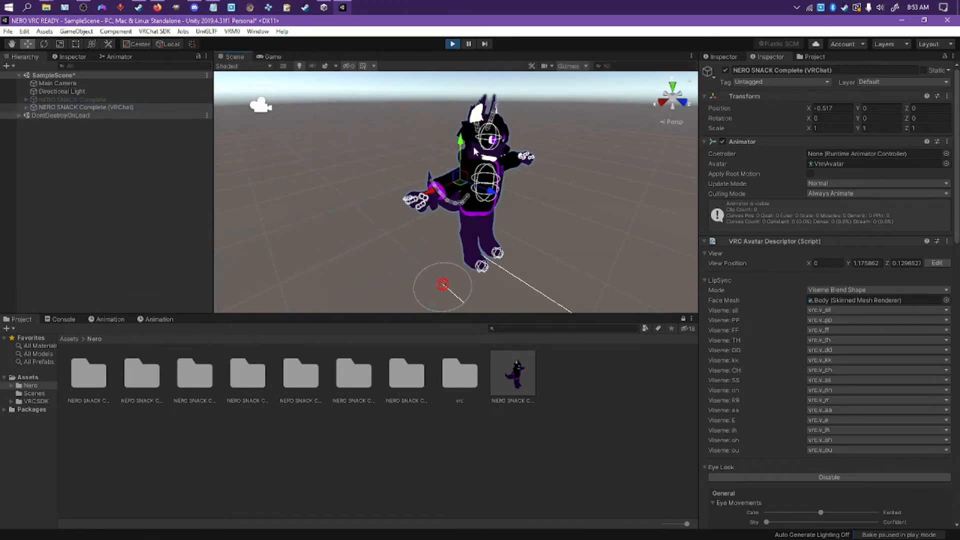
{"action": "left_click", "coordinate": [453, 44]}
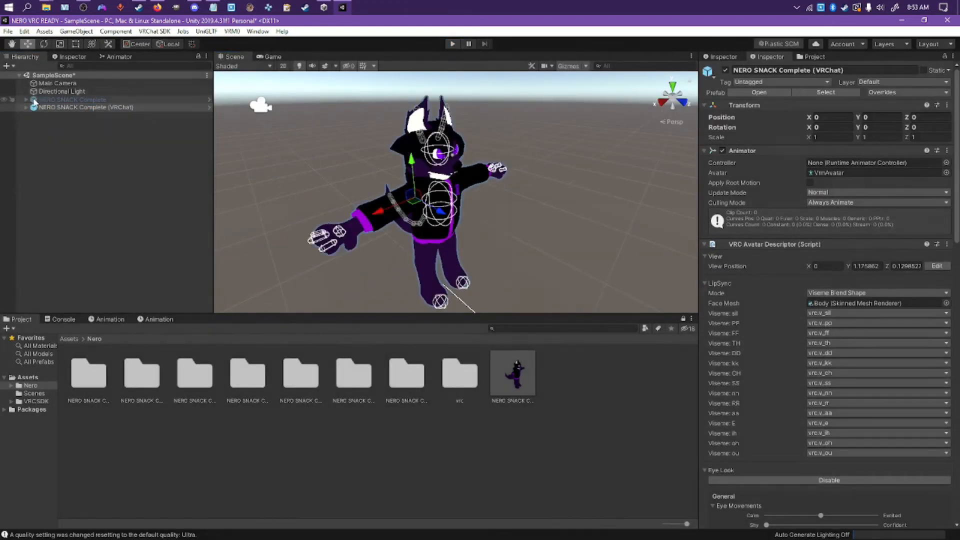
Step: Unpack the NERO SNACK Complete (VRChat) prefab and delete its secondary object
{"action": "right_click", "coordinate": [79, 108]}
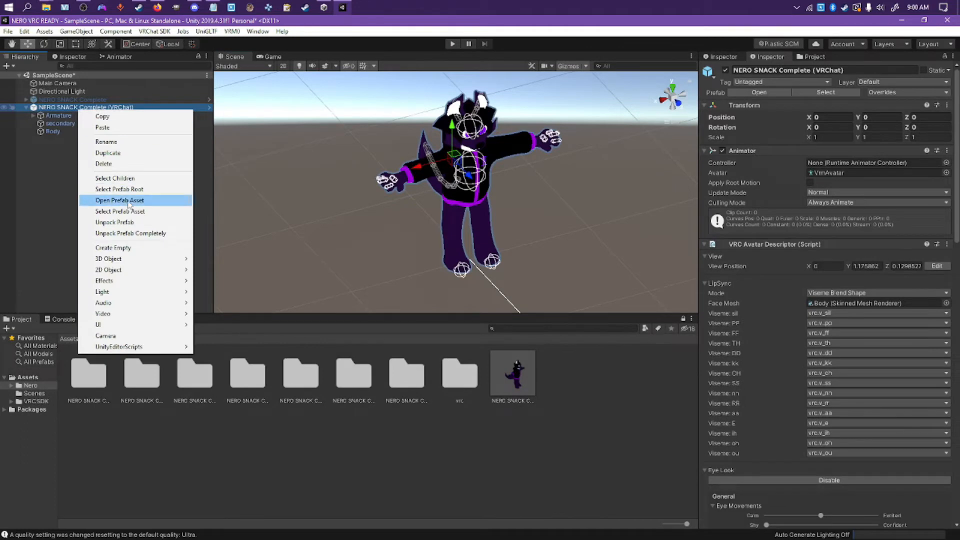
{"action": "left_click", "coordinate": [115, 222]}
{"action": "left_click", "coordinate": [73, 124]}
{"action": "key", "text": "Delete"}
Step: Add a VRC Phys Bone component to the Tail bone under the armature's Hips
{"action": "left_click", "coordinate": [67, 116]}
{"action": "left_click", "coordinate": [33, 116]}
{"action": "left_click", "coordinate": [66, 155]}
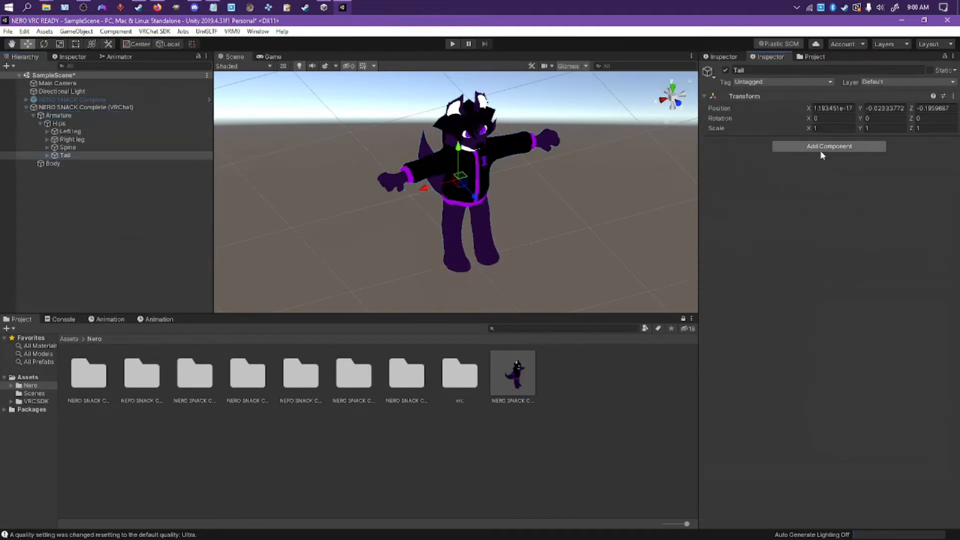
{"action": "left_click", "coordinate": [821, 150]}
{"action": "left_click", "coordinate": [813, 209]}
Step: Add a VRC Phys Bone component to each of the Left_Ear and Right_Ear bones under Head
{"action": "left_click", "coordinate": [48, 147]}
{"action": "left_click", "coordinate": [61, 172]}
{"action": "left_click", "coordinate": [76, 179]}
{"action": "left_click", "coordinate": [69, 180]}
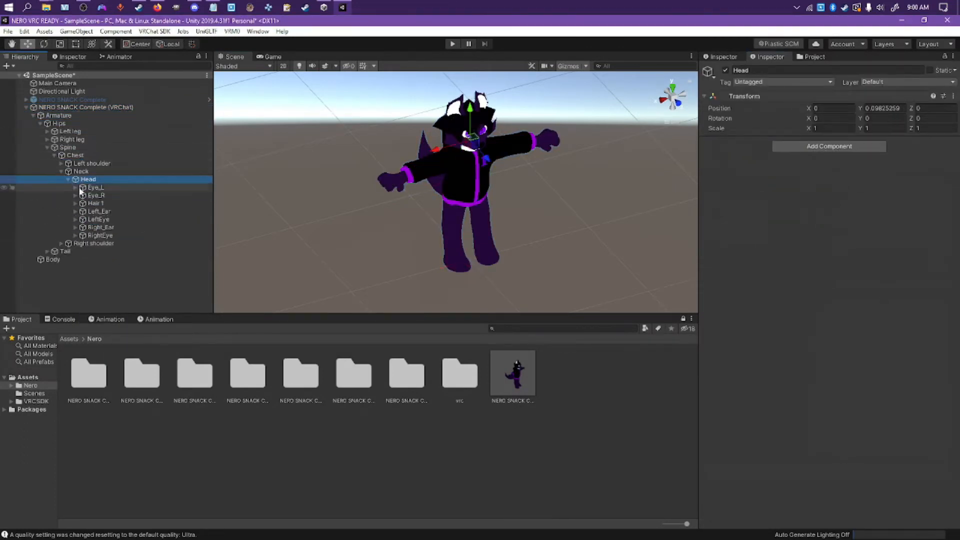
{"action": "left_click", "coordinate": [95, 211]}
{"action": "left_click", "coordinate": [806, 146]}
{"action": "left_click", "coordinate": [806, 207]}
{"action": "left_click", "coordinate": [103, 228]}
{"action": "left_click", "coordinate": [830, 146]}
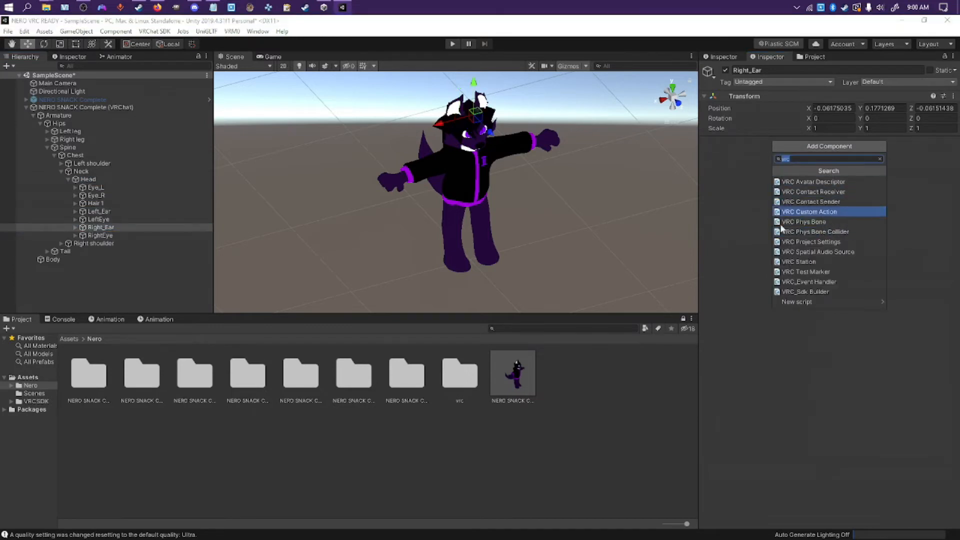
{"action": "left_click", "coordinate": [806, 205]}
Step: Test the new tail and ear physics by moving the VRChat avatar in play mode
{"action": "key", "text": "ctrl+p"}
{"action": "left_click", "coordinate": [85, 107]}
{"action": "mouse_move", "coordinate": [430, 167]}
{"action": "left_mouse_down"}
{"action": "mouse_move", "coordinate": [414, 169]}
{"action": "mouse_move", "coordinate": [446, 162]}
{"action": "left_mouse_up"}
{"action": "left_click", "coordinate": [453, 44]}
Step: In play mode, set the Tail's Phys Bone spring to 1 and gravity to about 0.09, copy the component and exit play mode
{"action": "left_click", "coordinate": [65, 251]}
{"action": "left_click", "coordinate": [451, 45]}
{"action": "left_click", "coordinate": [705, 141]}
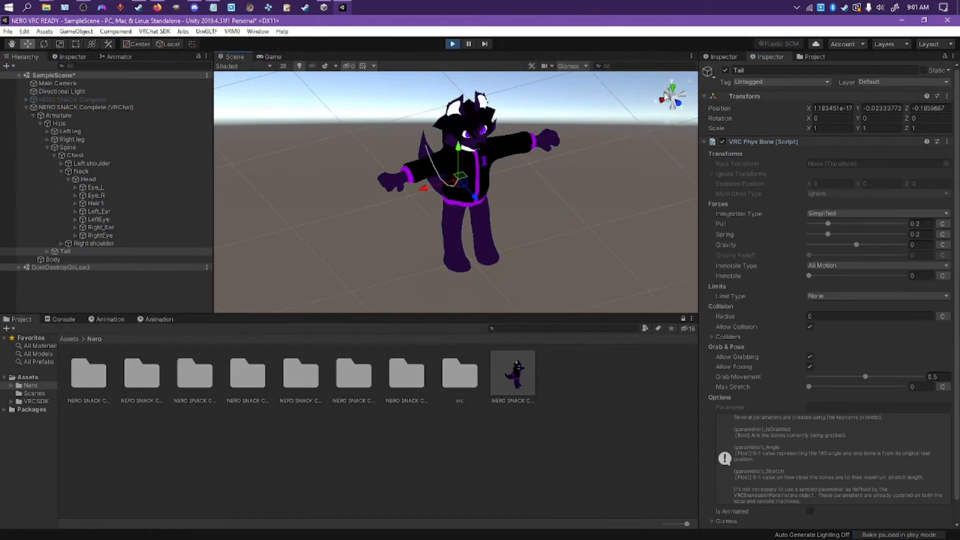
{"action": "left_click", "coordinate": [663, 100]}
{"action": "left_click_drag", "start_coordinate": [856, 245], "coordinate": [859, 244]}
{"action": "left_click_drag", "start_coordinate": [828, 234], "coordinate": [904, 237]}
{"action": "left_click", "coordinate": [861, 245]}
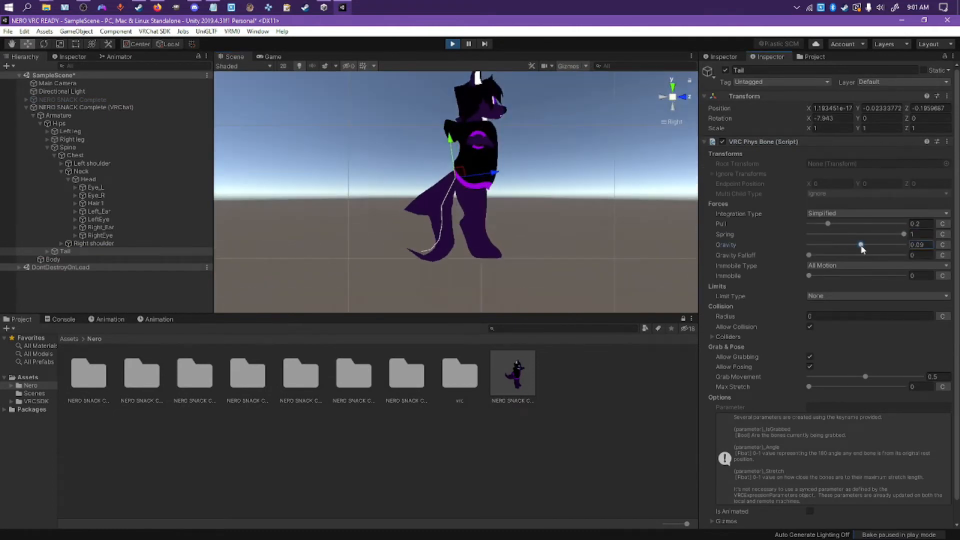
{"action": "left_click", "coordinate": [947, 142]}
{"action": "left_click", "coordinate": [885, 199]}
{"action": "left_click", "coordinate": [452, 44]}
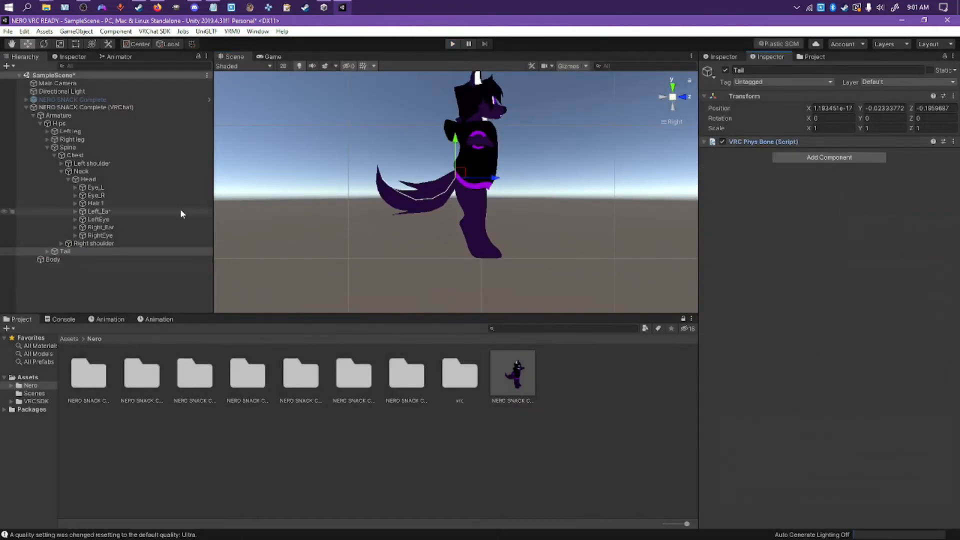
Step: Check the view position of NERO SNACK Complete (VRChat) in its VRC Avatar Descriptor
{"action": "left_click", "coordinate": [369, 216]}
{"action": "left_click", "coordinate": [705, 142]}
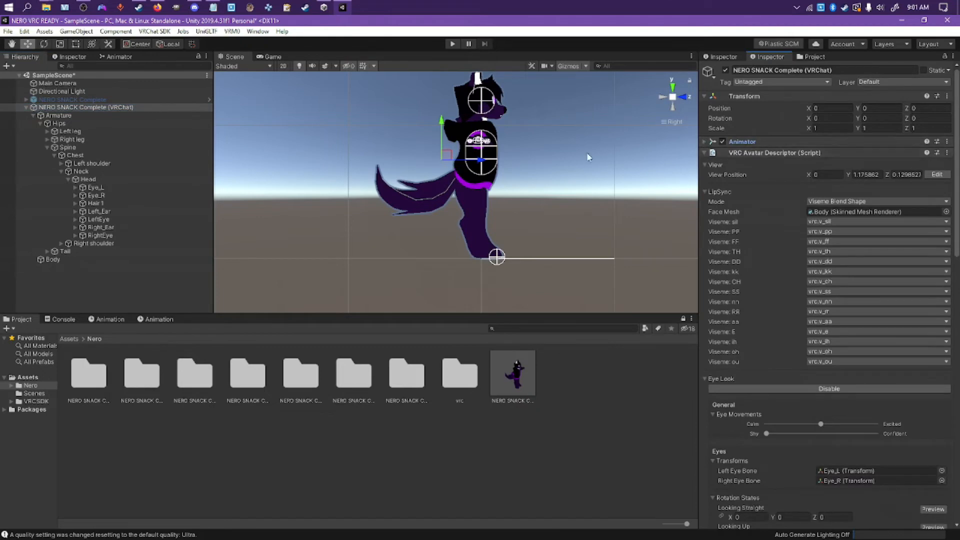
{"action": "left_click", "coordinate": [936, 175]}
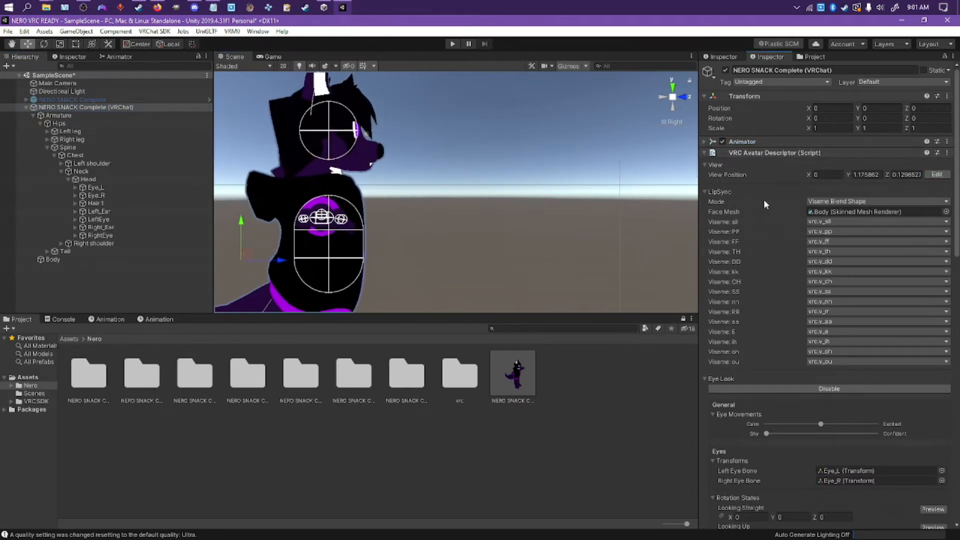
Step: Set the eye rotation states: looking up X -50, looking down X 50, looking left Y -50 and looking right Y 50
{"action": "scroll", "coordinate": [768, 203], "scroll_direction": "down", "scroll_amount": 4}
{"action": "type", "text": "-50"}
{"action": "left_click_drag", "start_coordinate": [756, 356], "coordinate": [719, 375]}
{"action": "type", "text": "50"}
{"action": "left_click_drag", "start_coordinate": [796, 393], "coordinate": [715, 390]}
{"action": "type", "text": "-50"}
{"action": "left_click_drag", "start_coordinate": [804, 411], "coordinate": [724, 415]}
{"action": "type", "text": "50"}
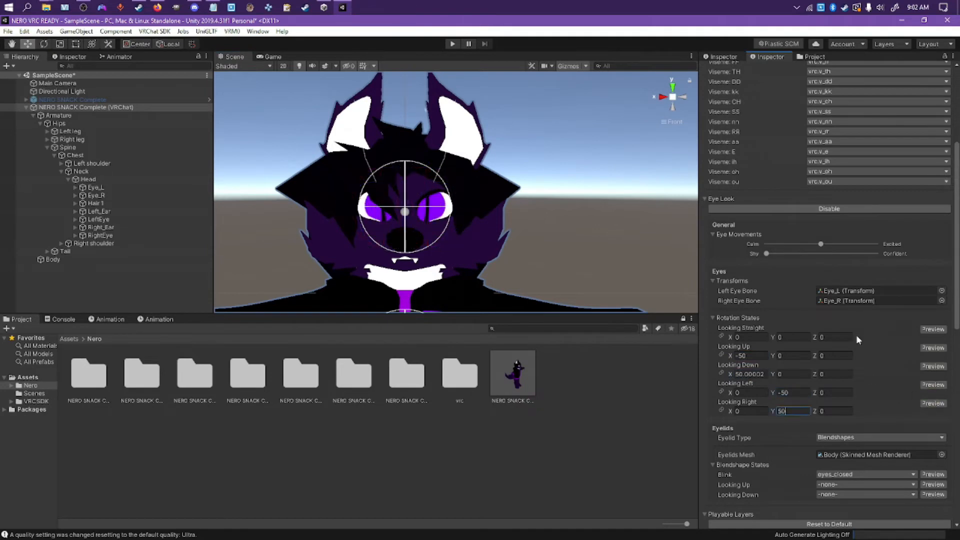
Step: Open the VRChat SDK control panel and dock it alongside the Inspector and Project panels
{"action": "scroll", "coordinate": [856, 334], "scroll_direction": "down", "scroll_amount": 10}
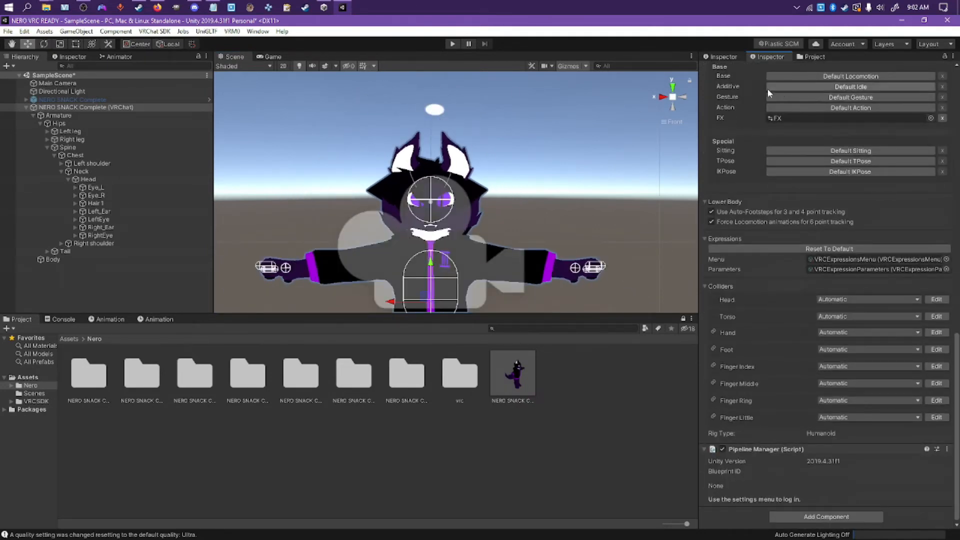
{"action": "left_click", "coordinate": [155, 31]}
{"action": "left_click", "coordinate": [166, 58]}
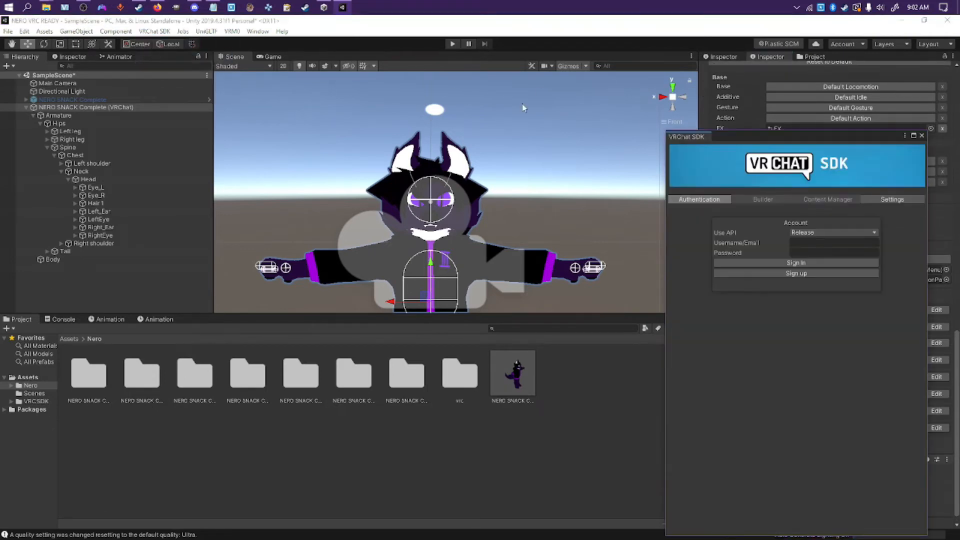
{"action": "left_click_drag", "start_coordinate": [693, 136], "coordinate": [858, 52]}
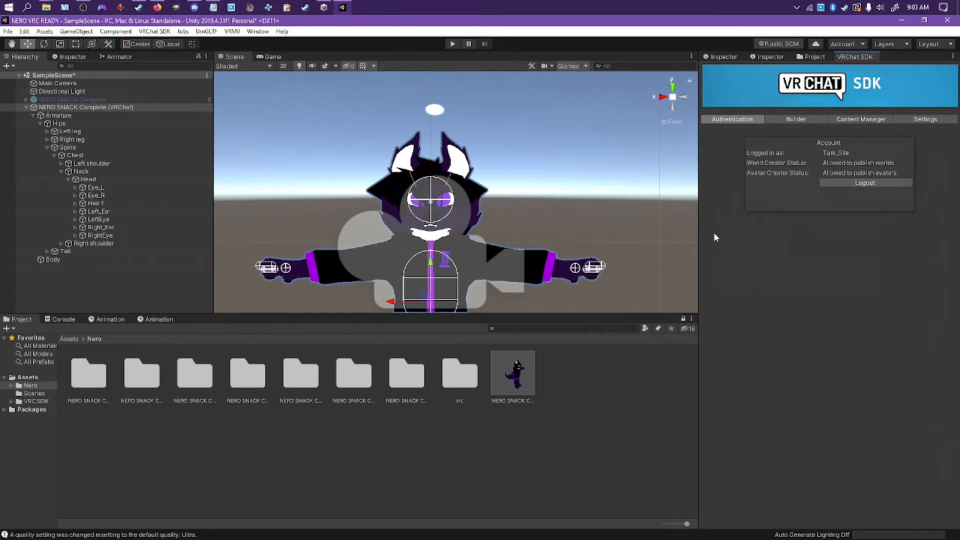
Step: Review the avatar's Windows performance and validation results in the VRChat SDK Builder
{"action": "left_click", "coordinate": [797, 120]}
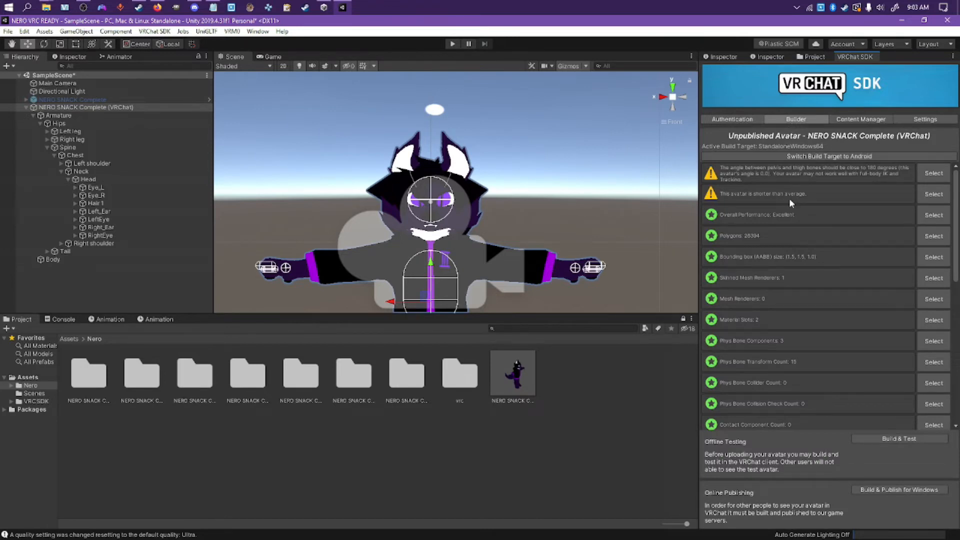
{"action": "scroll", "coordinate": [794, 257], "scroll_direction": "down", "scroll_amount": 8}
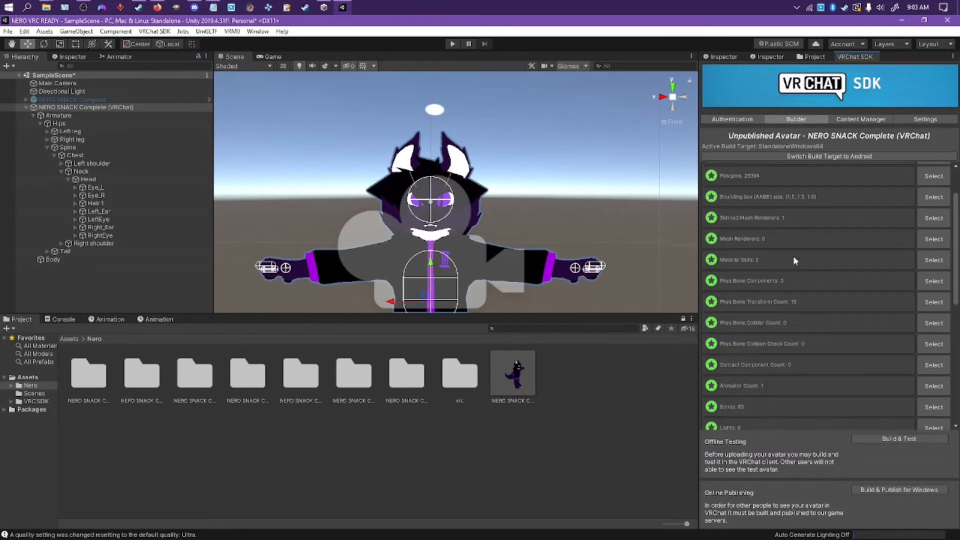
{"action": "scroll", "coordinate": [793, 257], "scroll_direction": "down", "scroll_amount": 2}
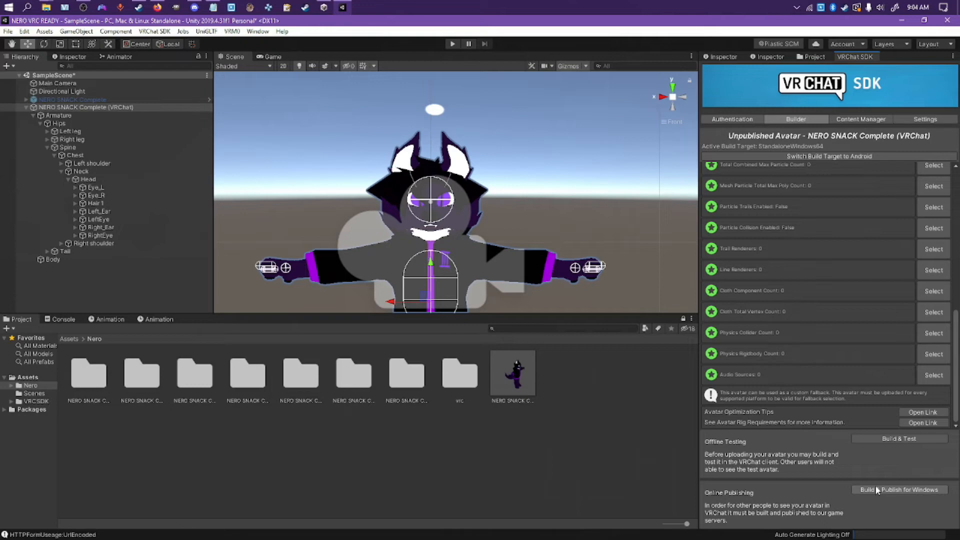
Step: Switch the avatar's build target to Android and display its validation results in the Builder
{"action": "left_click", "coordinate": [785, 156]}
{"action": "left_click", "coordinate": [509, 304]}
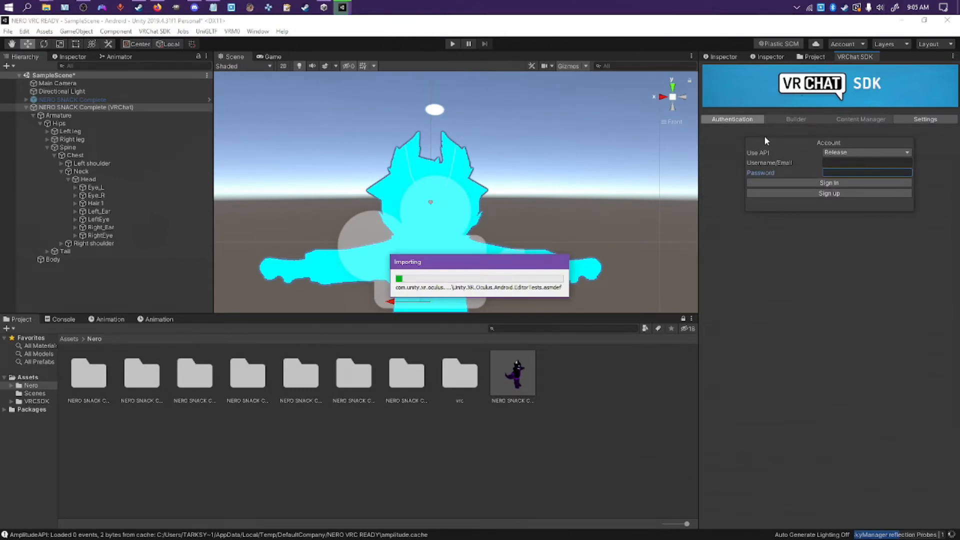
{"action": "left_click", "coordinate": [790, 119]}
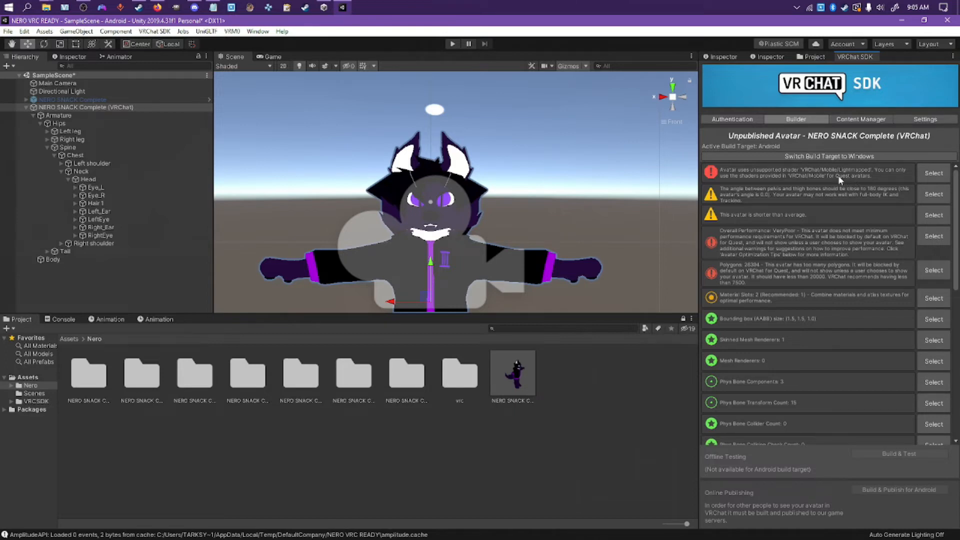
Step: Set the Snack 1 material's shader on Body to VRChat/Mobile/MatCap Lit and view the avatar from another angle
{"action": "left_click", "coordinate": [724, 57]}
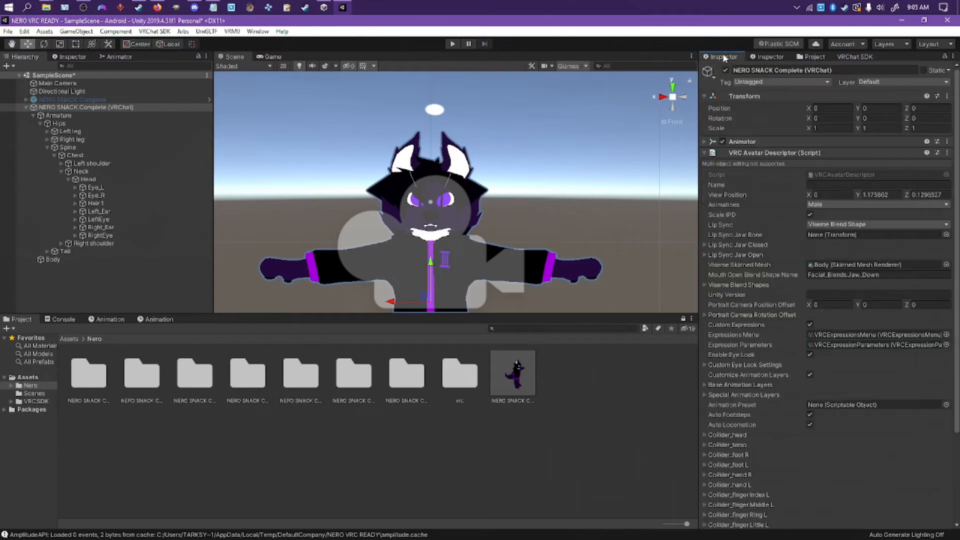
{"action": "double_click", "coordinate": [52, 259]}
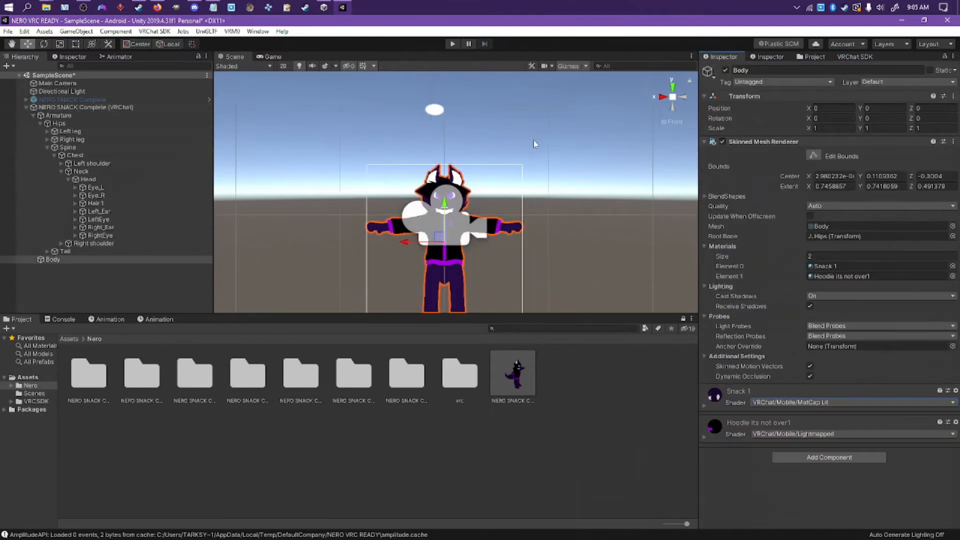
{"action": "left_click_drag", "start_coordinate": [530, 131], "coordinate": [550, 71], "text": "alt"}
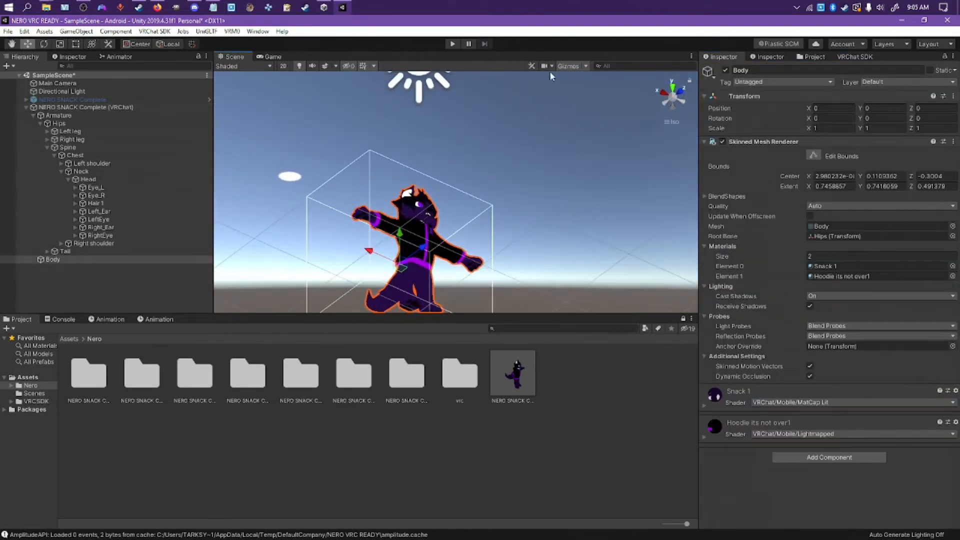
Step: Rotate the Directional Light to darken the scene and set its color to red (FF0000) to examine the avatar's shading
{"action": "left_click", "coordinate": [423, 83]}
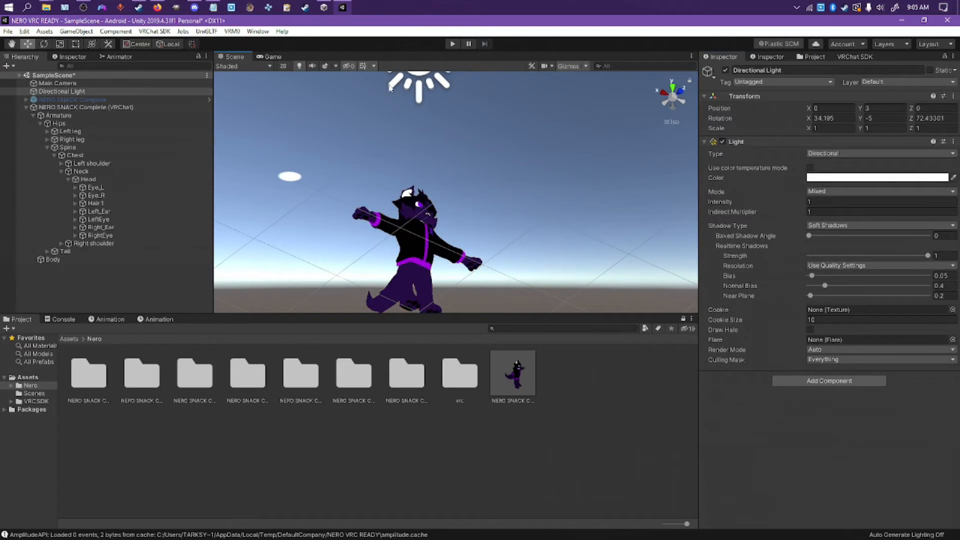
{"action": "left_click", "coordinate": [45, 45]}
{"action": "left_click_drag", "start_coordinate": [434, 85], "coordinate": [67, 183]}
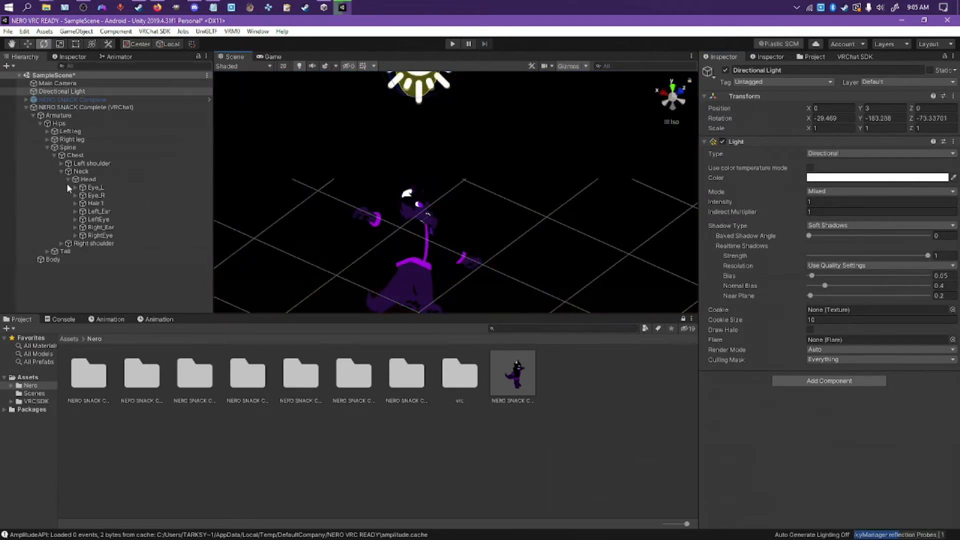
{"action": "left_click", "coordinate": [886, 180]}
{"action": "left_click_drag", "start_coordinate": [84, 105], "coordinate": [133, 74]}
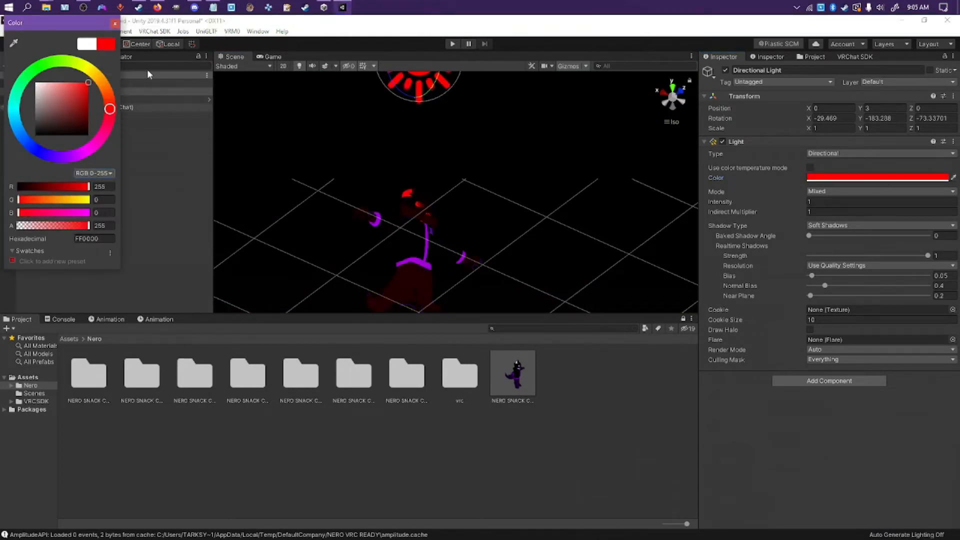
{"action": "left_click", "coordinate": [544, 157]}
{"action": "left_click_drag", "start_coordinate": [548, 146], "coordinate": [500, 240], "text": "alt"}
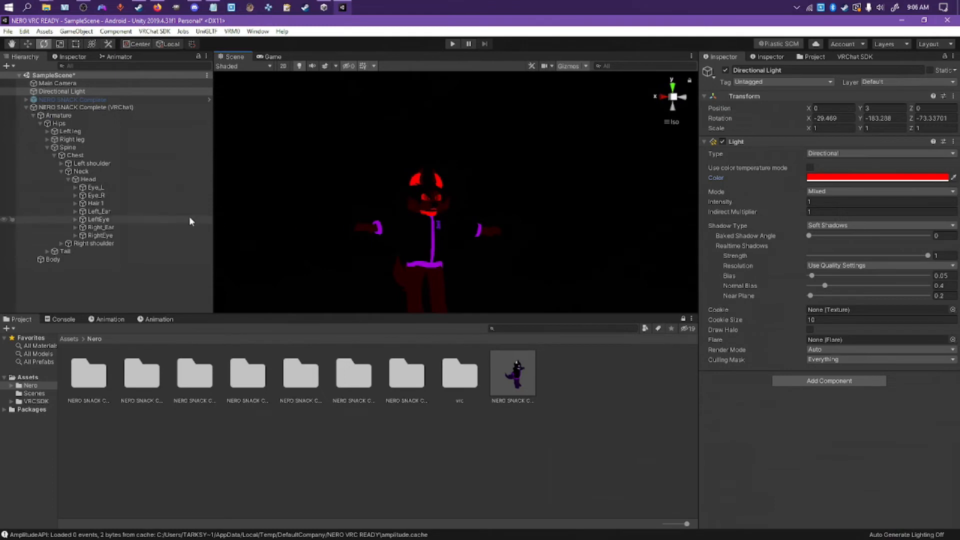
Step: Change the shader of Body's Snack 1 material to VRChat/Mobile/Standard Lite
{"action": "left_click", "coordinate": [121, 261]}
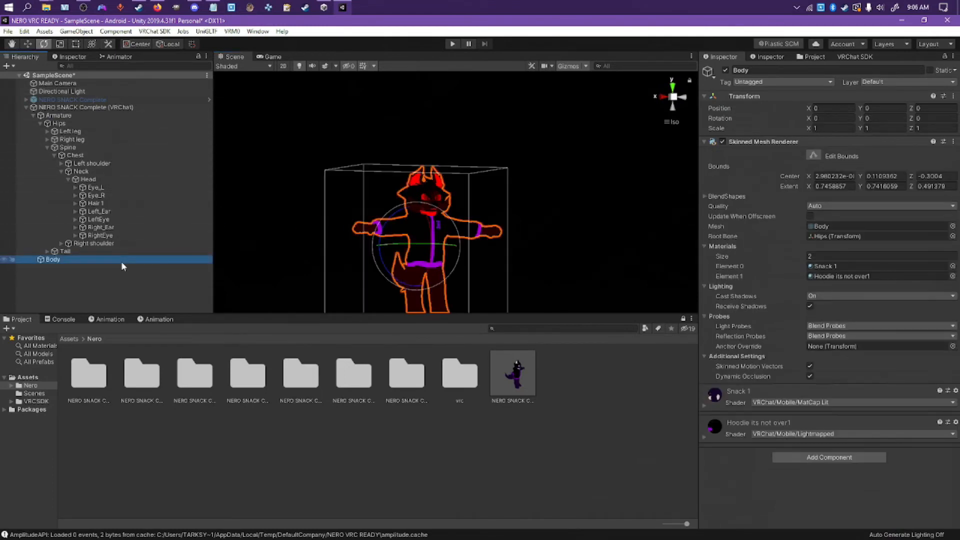
{"action": "left_click", "coordinate": [707, 403]}
{"action": "scroll", "coordinate": [789, 433], "scroll_direction": "down", "scroll_amount": 2}
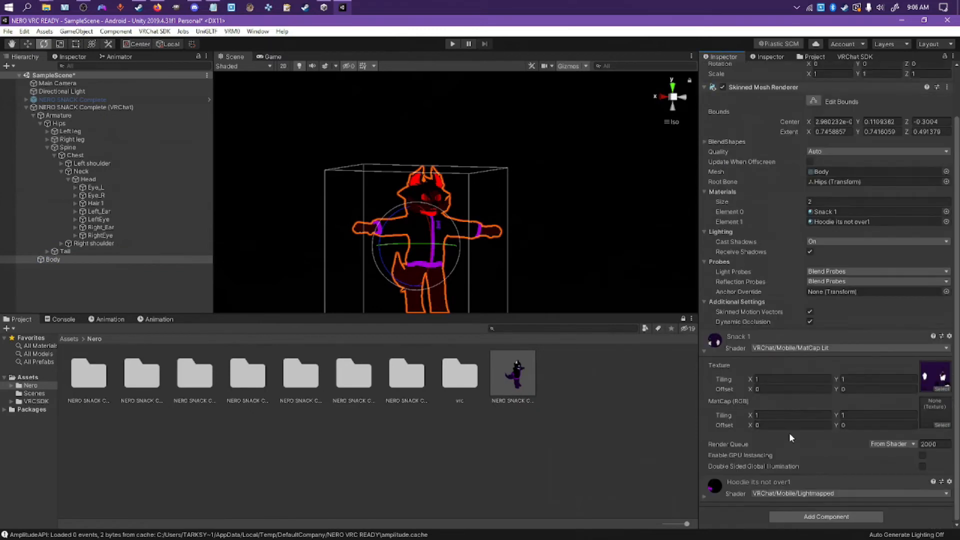
{"action": "left_click", "coordinate": [773, 348]}
{"action": "left_click", "coordinate": [775, 380]}
{"action": "left_click", "coordinate": [772, 389]}
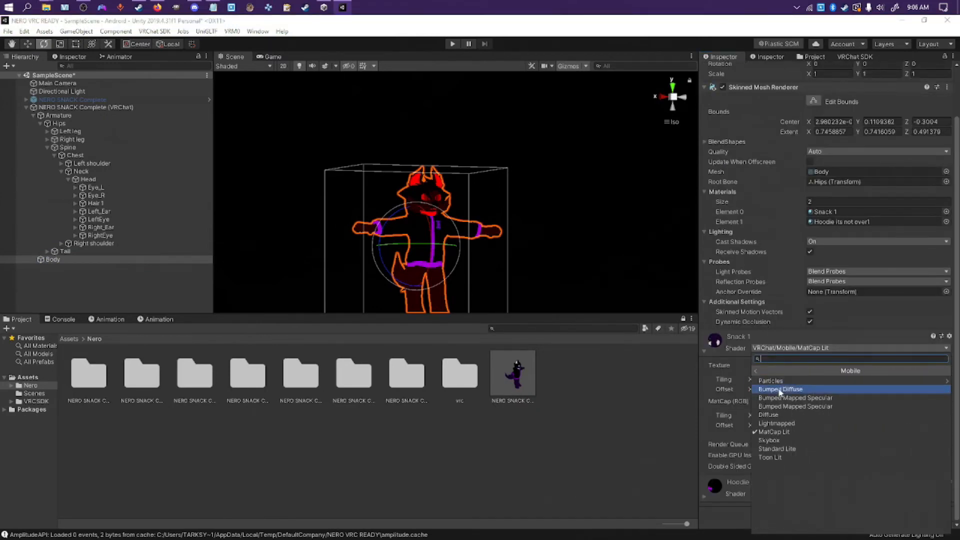
{"action": "left_click", "coordinate": [787, 449]}
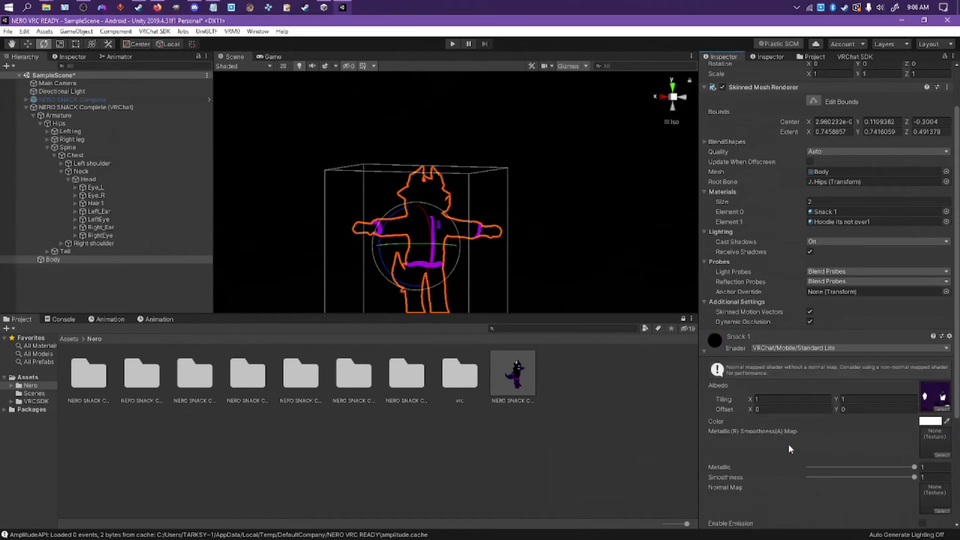
Step: Find and open the NERO SNACK Complete.Textures folder in Assets/Nero
{"action": "scroll", "coordinate": [788, 443], "scroll_direction": "down", "scroll_amount": 3}
{"action": "double_click", "coordinate": [196, 375]}
{"action": "left_click", "coordinate": [69, 339]}
{"action": "double_click", "coordinate": [98, 369]}
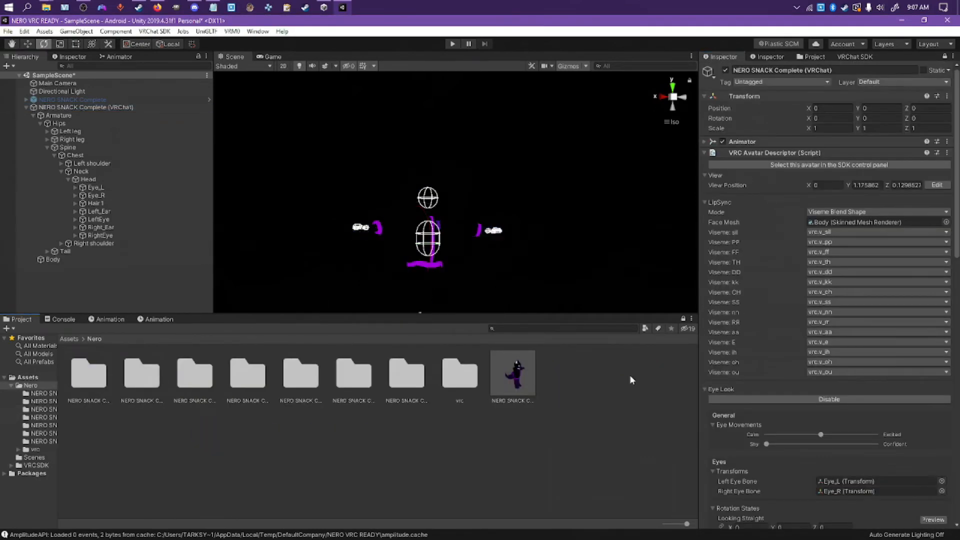
{"action": "left_click", "coordinate": [91, 370]}
{"action": "double_click", "coordinate": [248, 374]}
{"action": "left_click", "coordinate": [95, 339]}
{"action": "left_click", "coordinate": [301, 374]}
{"action": "double_click", "coordinate": [406, 374]}
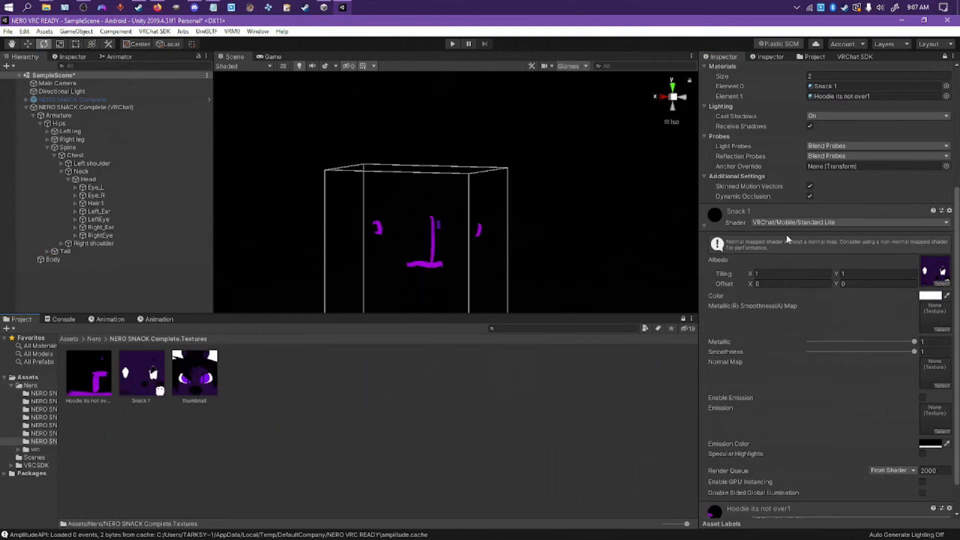
Step: Enable emission on the Snack 1 material, with the Snack 1 texture as emission map and white as emission color
{"action": "left_click_drag", "start_coordinate": [142, 375], "coordinate": [938, 423]}
{"action": "left_click", "coordinate": [923, 398]}
{"action": "left_click", "coordinate": [931, 443]}
{"action": "left_click_drag", "start_coordinate": [70, 118], "coordinate": [2, 44]}
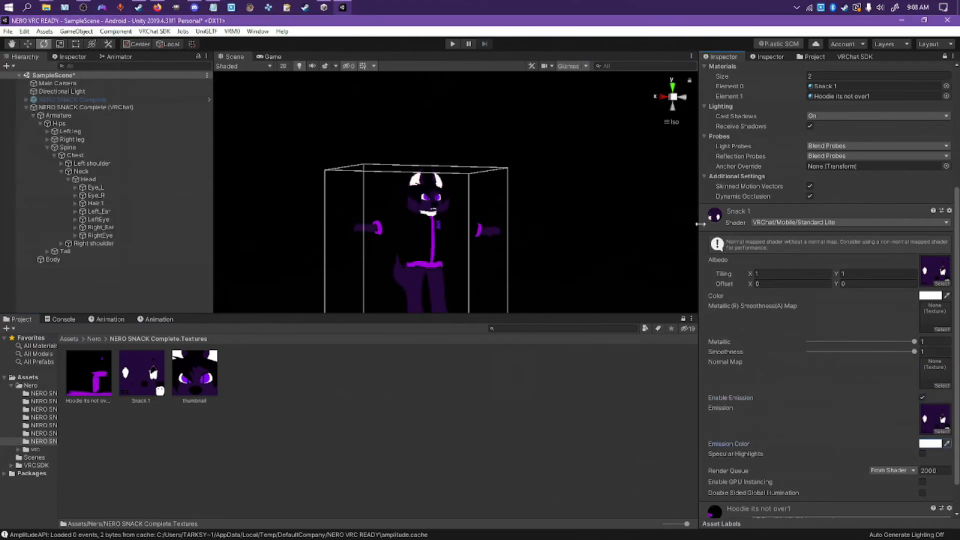
Step: Set the shader of Body's Hoodie its not over1 material to VRChat/Mobile/Toon Lit
{"action": "left_click", "coordinate": [704, 226]}
{"action": "left_click", "coordinate": [773, 216]}
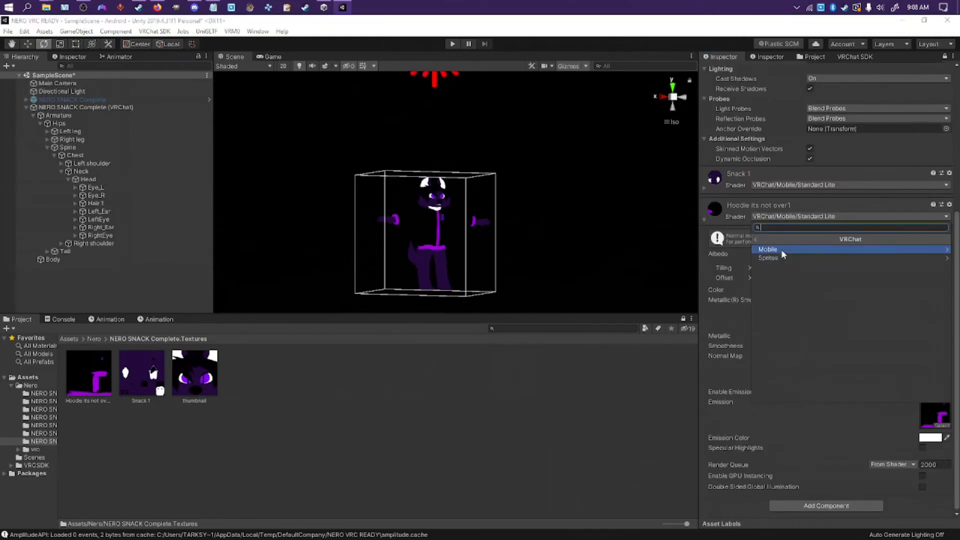
{"action": "left_click", "coordinate": [782, 249]}
{"action": "left_click", "coordinate": [776, 324]}
{"action": "scroll", "coordinate": [532, 267], "scroll_direction": "up", "scroll_amount": 2}
{"action": "scroll", "coordinate": [505, 172], "scroll_direction": "down", "scroll_amount": 3}
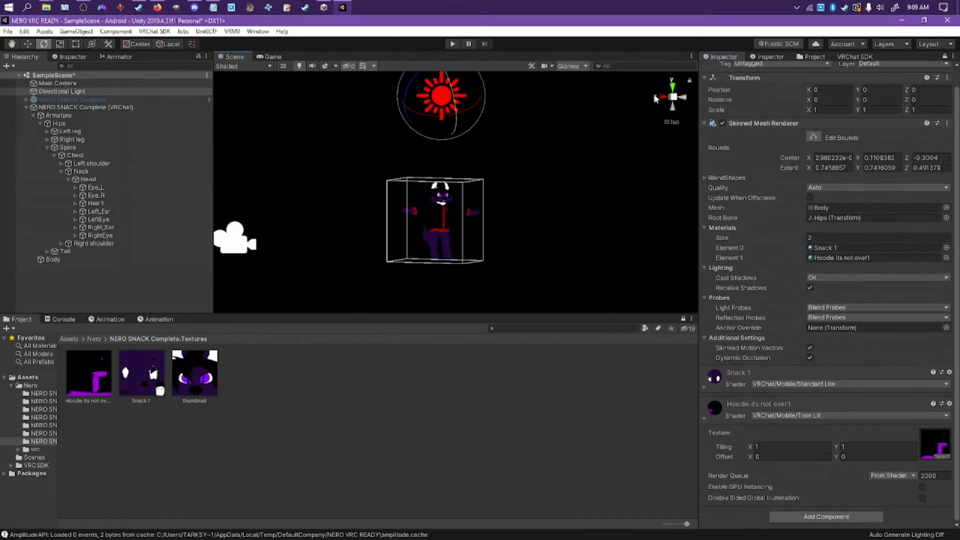
Step: Set the Directional Light's color to white and view the avatar more closely
{"action": "left_click", "coordinate": [458, 105]}
{"action": "left_click", "coordinate": [877, 177]}
{"action": "left_click_drag", "start_coordinate": [105, 105], "coordinate": [66, 145]}
{"action": "left_click", "coordinate": [814, 173]}
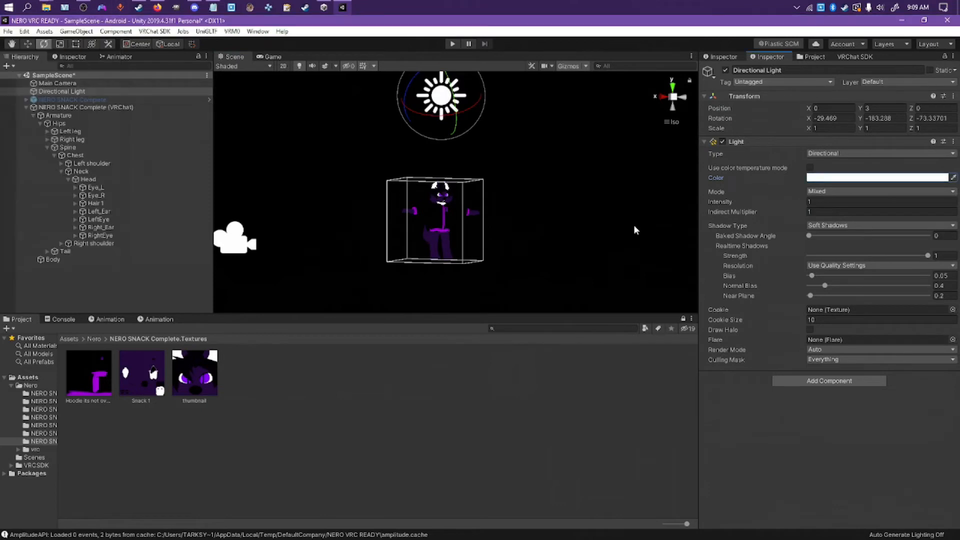
{"action": "scroll", "coordinate": [430, 222], "scroll_direction": "up", "scroll_amount": 1}
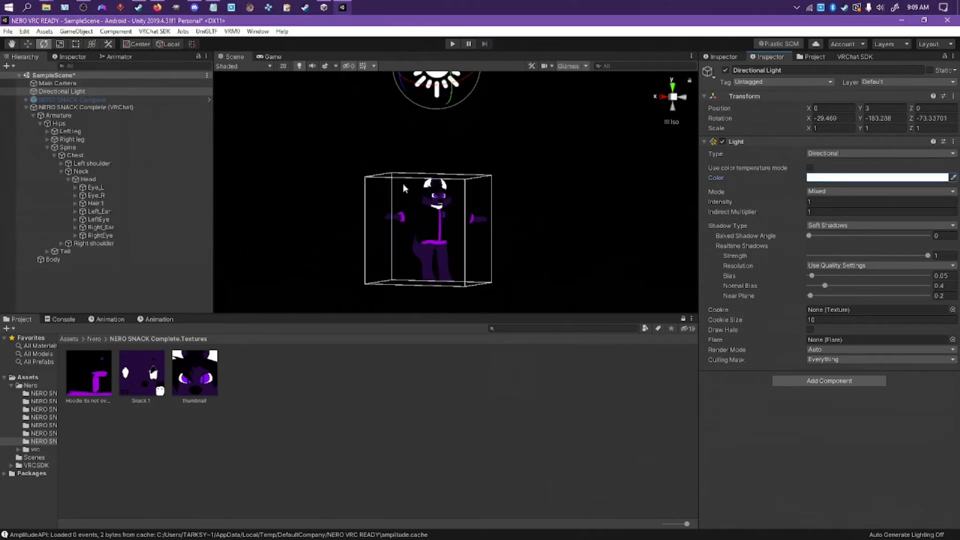
Step: Build the avatar for Android publishing and set the Game view resolution to 800x480 Landscape
{"action": "left_click", "coordinate": [857, 57]}
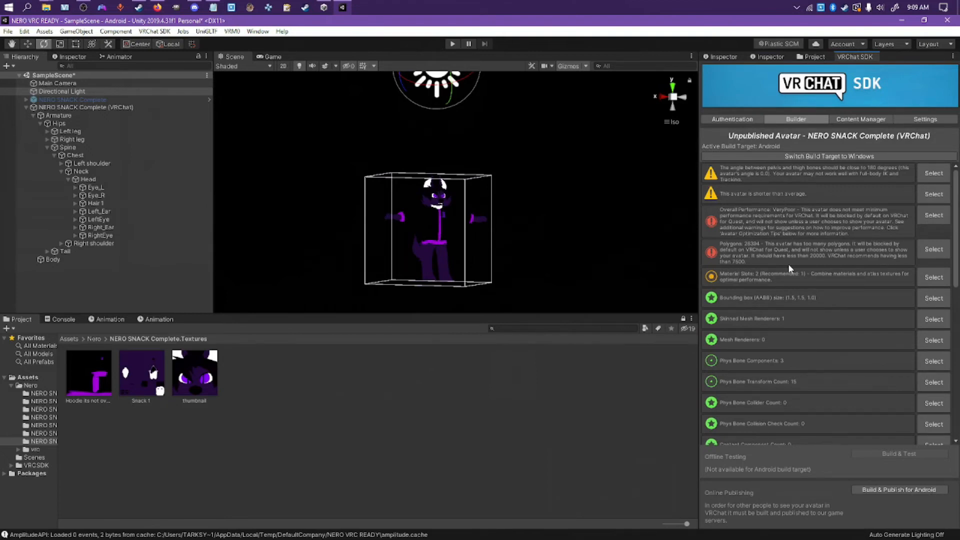
{"action": "scroll", "coordinate": [788, 263], "scroll_direction": "down", "scroll_amount": 10}
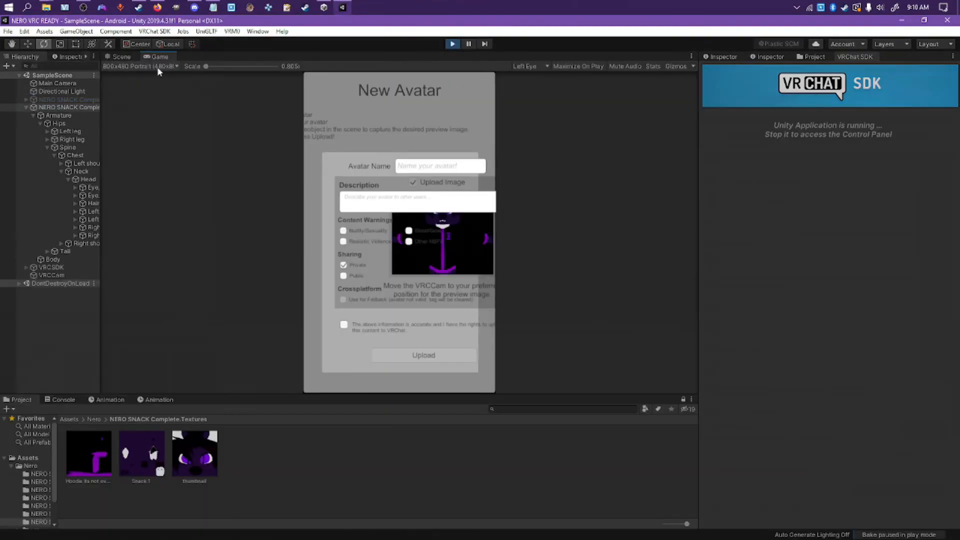
{"action": "left_click", "coordinate": [150, 66]}
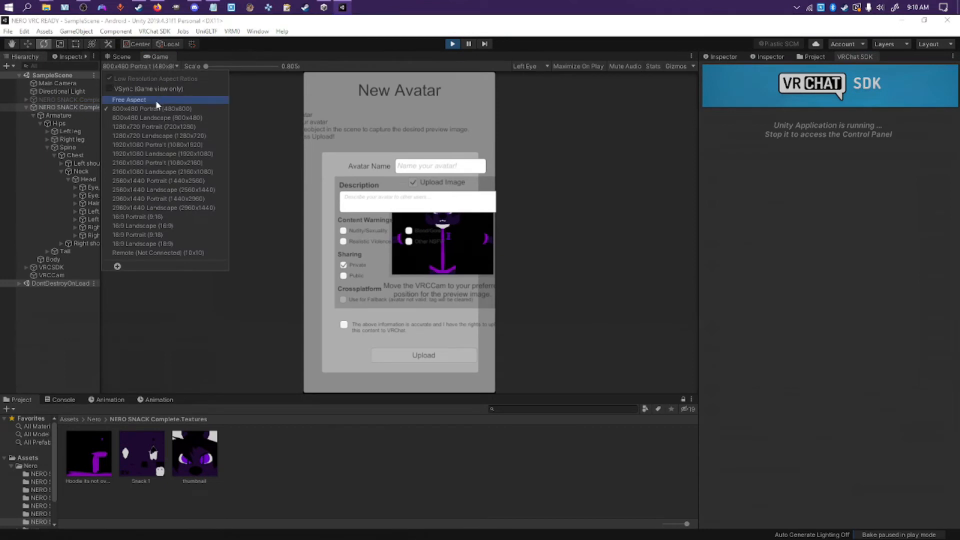
{"action": "left_click", "coordinate": [149, 121]}
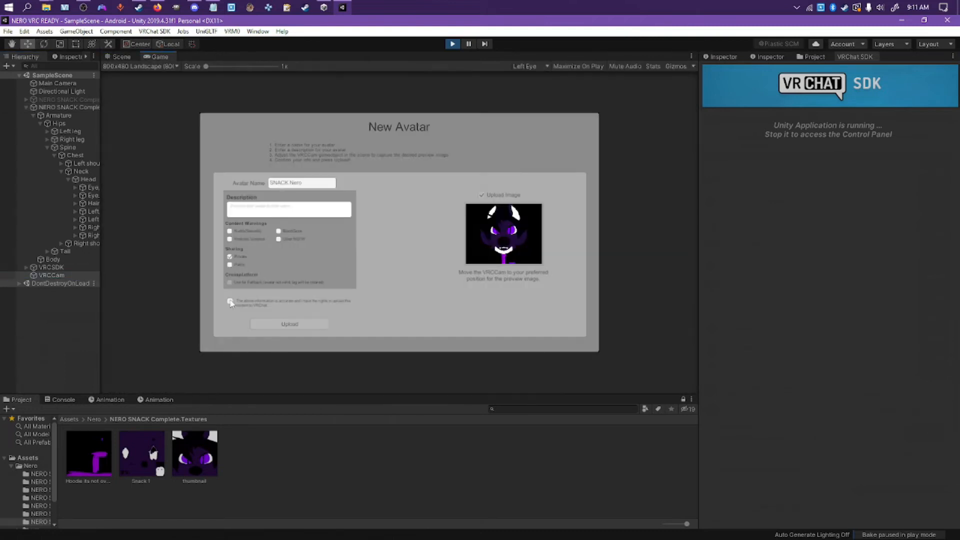
Step: Confirm the content rights and upload the Android version of the avatar as SNACK Nero
{"action": "left_click", "coordinate": [230, 301]}
{"action": "left_click", "coordinate": [290, 322]}
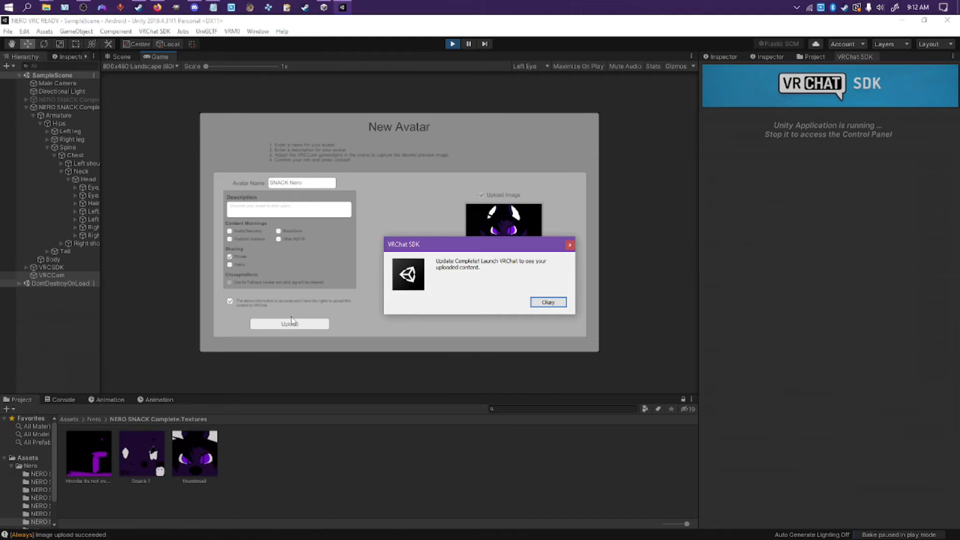
{"action": "key", "text": "Return"}
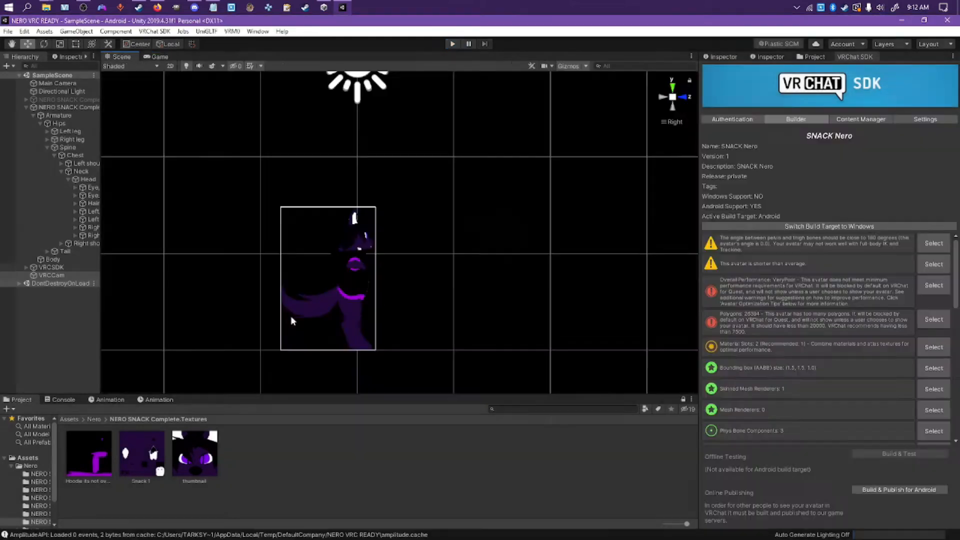
Step: Switch the build target to Windows, then build and upload the Windows version of SNACK Nero
{"action": "left_click", "coordinate": [859, 227]}
{"action": "left_click", "coordinate": [502, 302]}
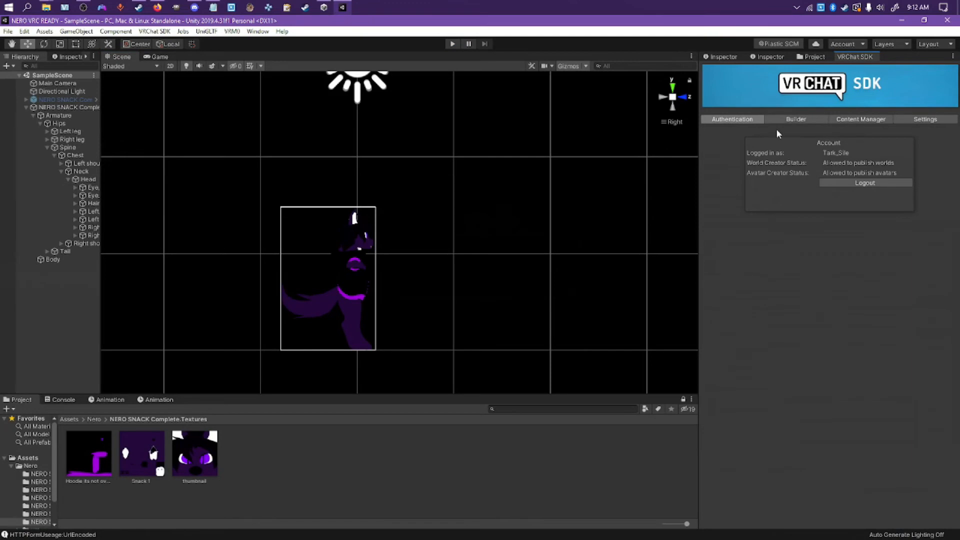
{"action": "left_click", "coordinate": [795, 119]}
{"action": "left_click", "coordinate": [884, 487]}
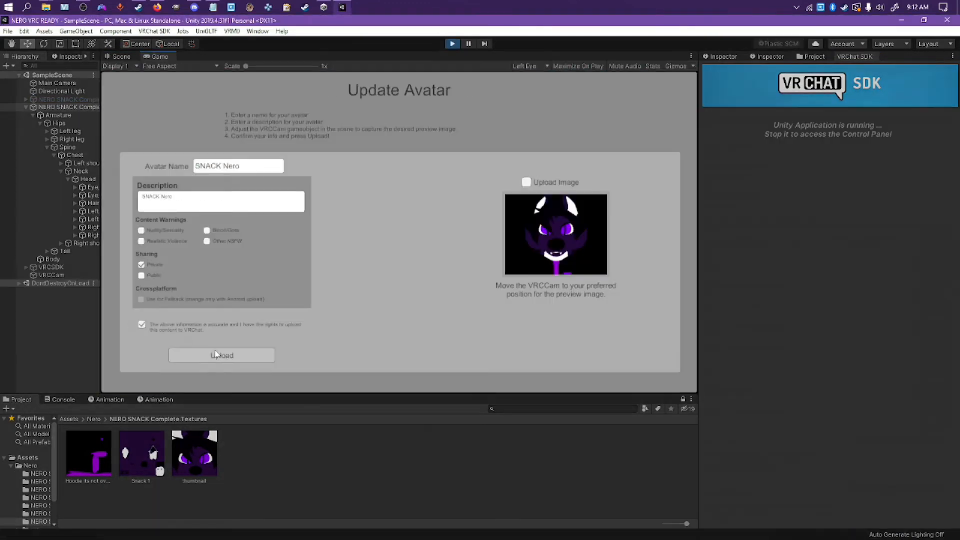
{"action": "left_click", "coordinate": [216, 354]}
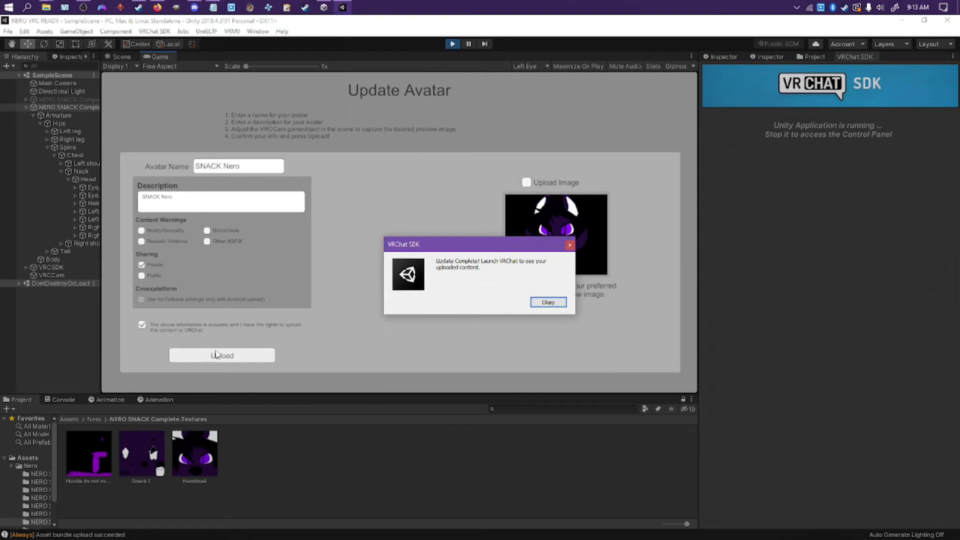
{"action": "key", "text": "Return"}
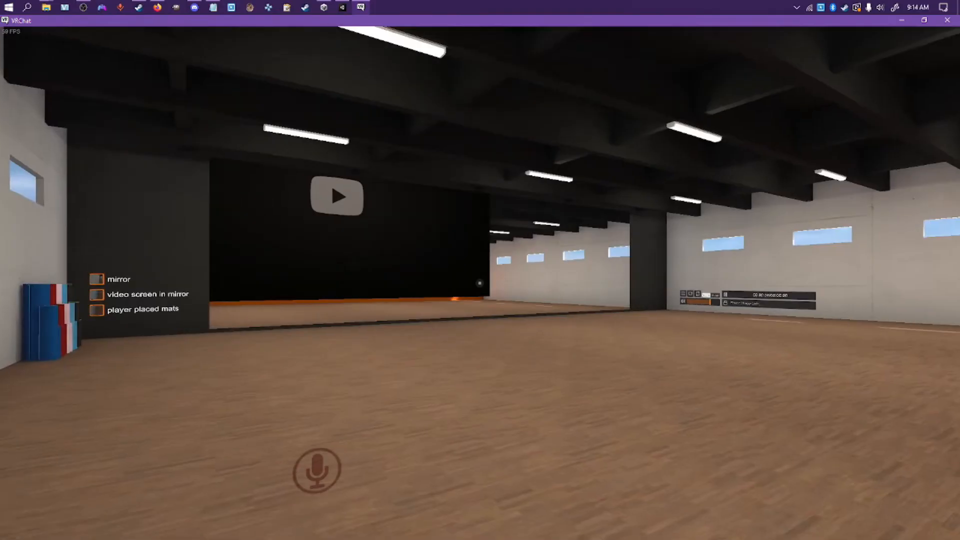
Step: Switch to VRChat and change into the SNACK Nero avatar from My Creations
{"action": "key", "text": "w"}
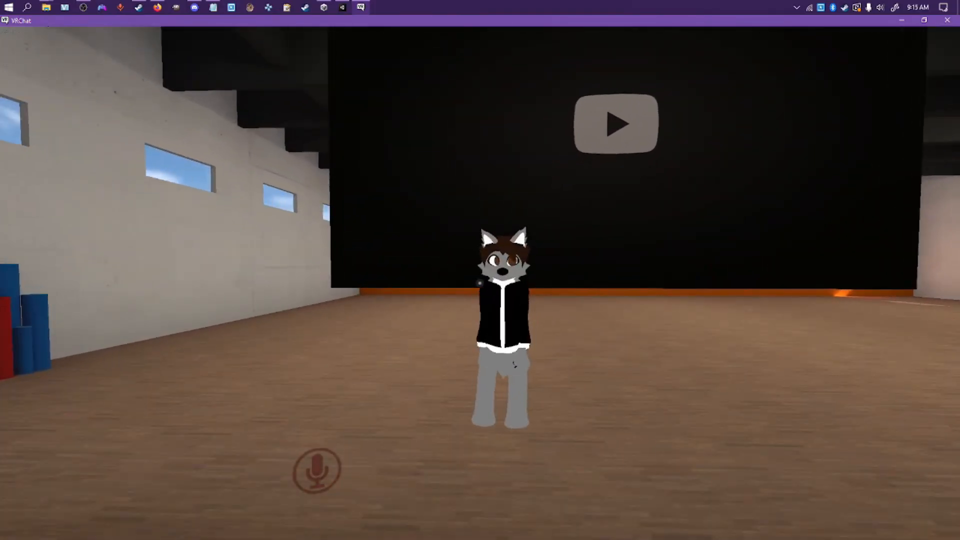
{"action": "key", "text": "Escape"}
{"action": "left_click", "coordinate": [450, 325]}
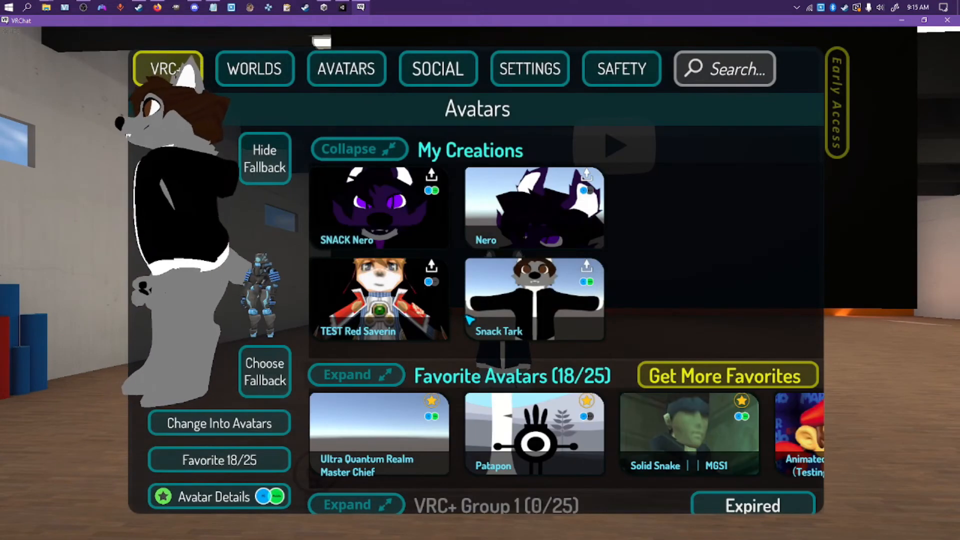
{"action": "left_click", "coordinate": [348, 219]}
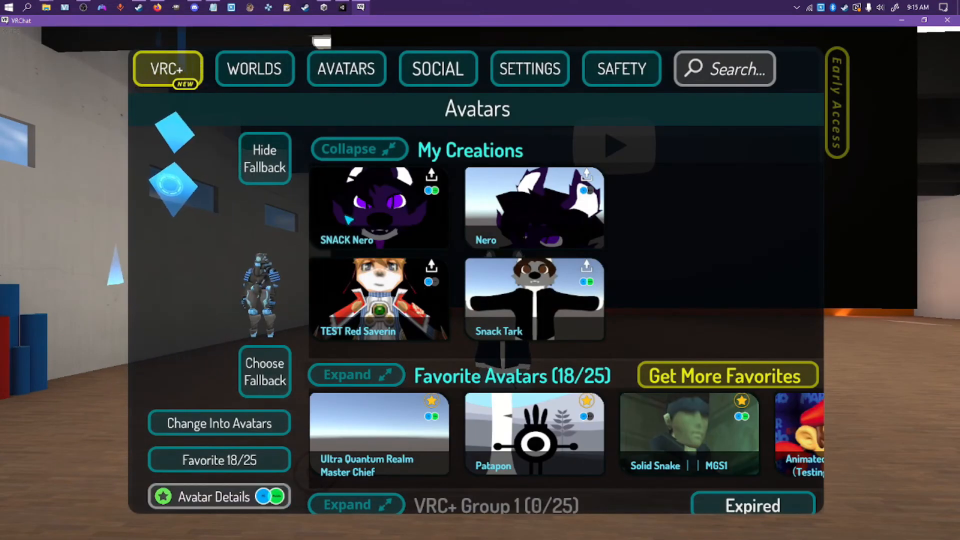
{"action": "left_click", "coordinate": [239, 430]}
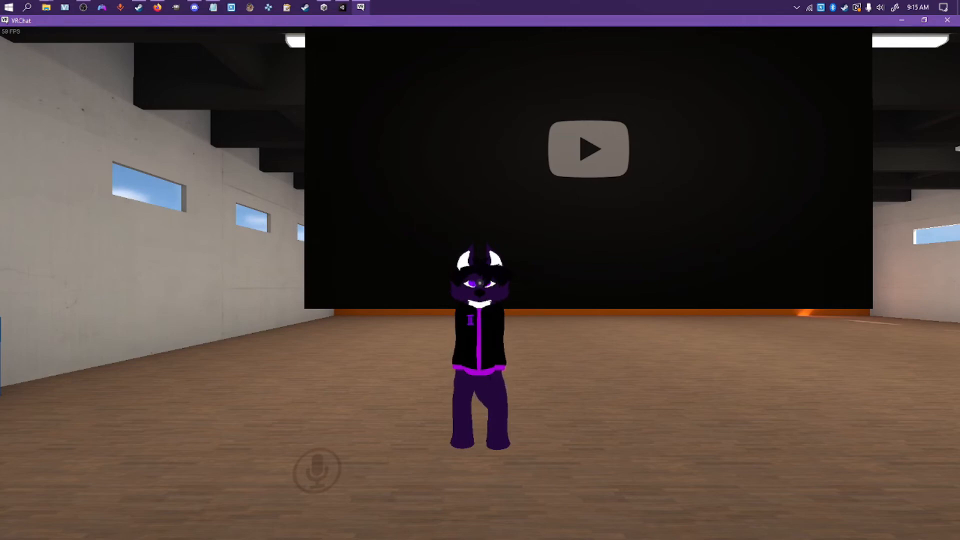
Step: Crouch and move sideways in front of the mirror to examine the avatar's look and movement
{"action": "key", "text": "c"}
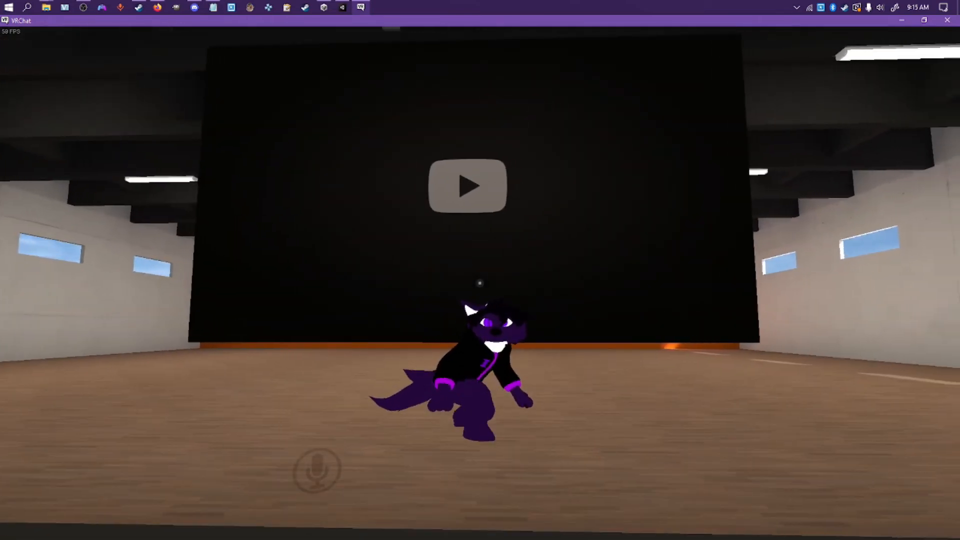
{"action": "key", "text": "a"}
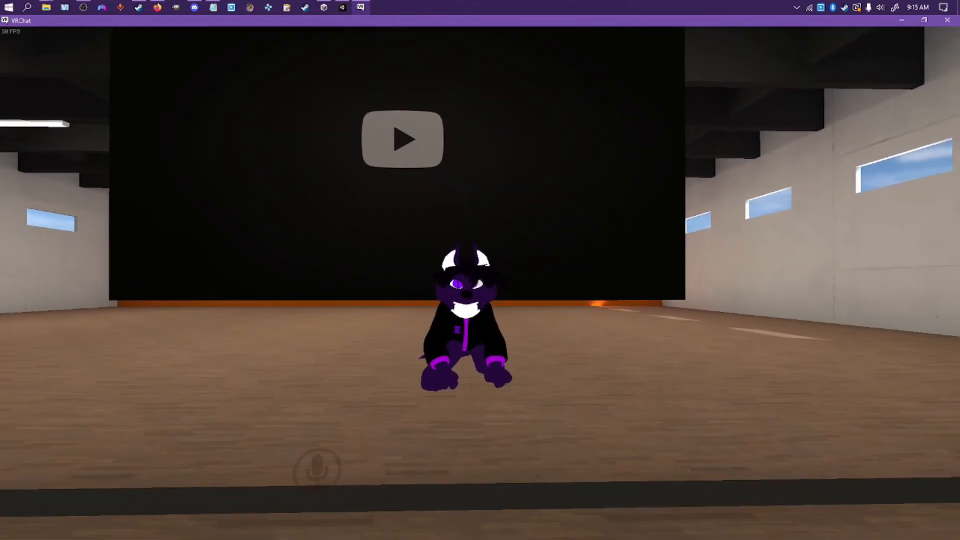
{"action": "key", "text": "d"}
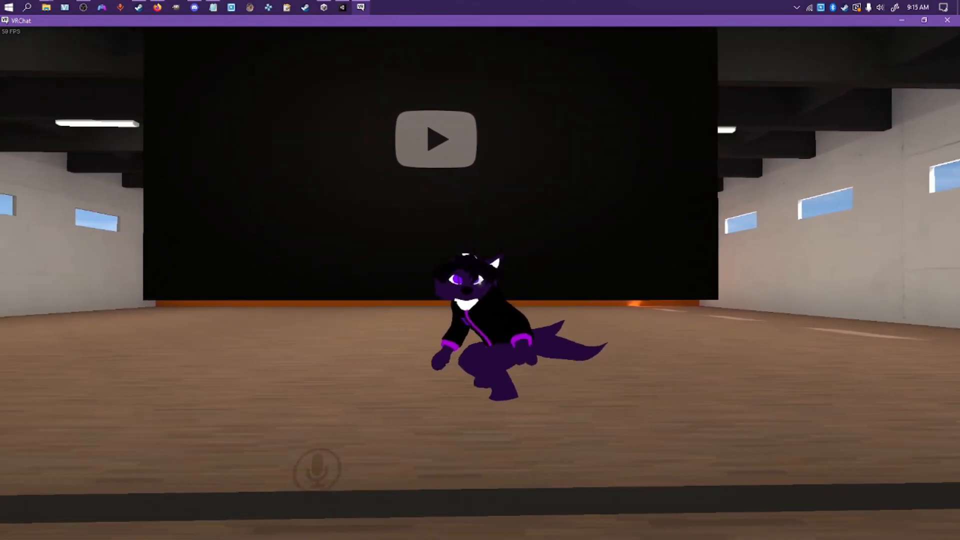
{"action": "key", "text": "d"}
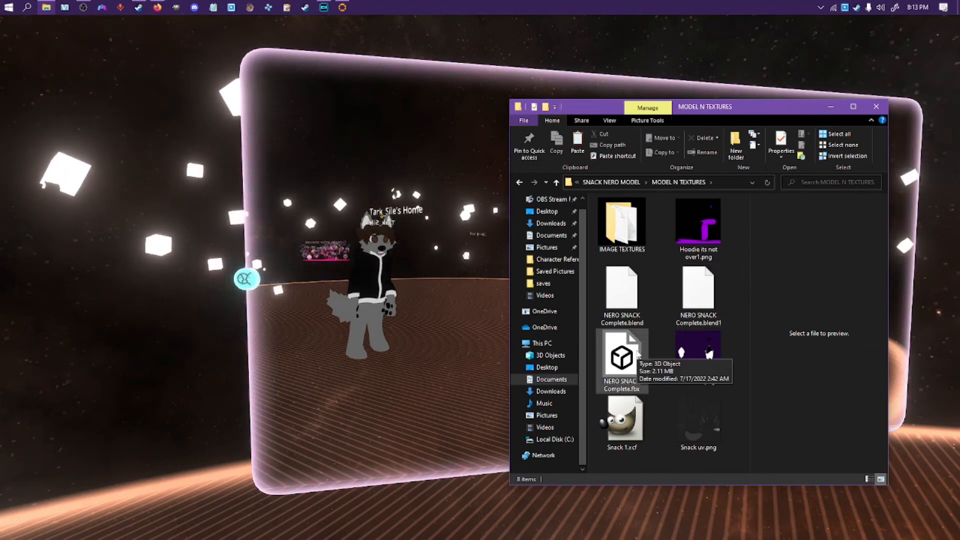
Step: Bring NERO SNACK Complete.fbx from the MODEL N TEXTURES folder into the Neos VR world and approach the model importer
{"action": "left_click_drag", "start_coordinate": [637, 352], "coordinate": [442, 275]}
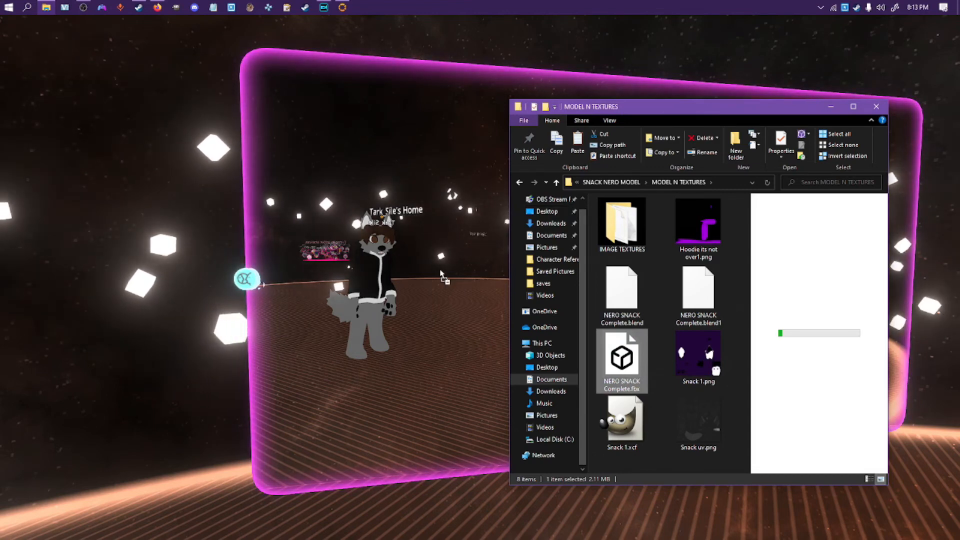
{"action": "left_click_drag", "start_coordinate": [441, 275], "coordinate": [441, 275]}
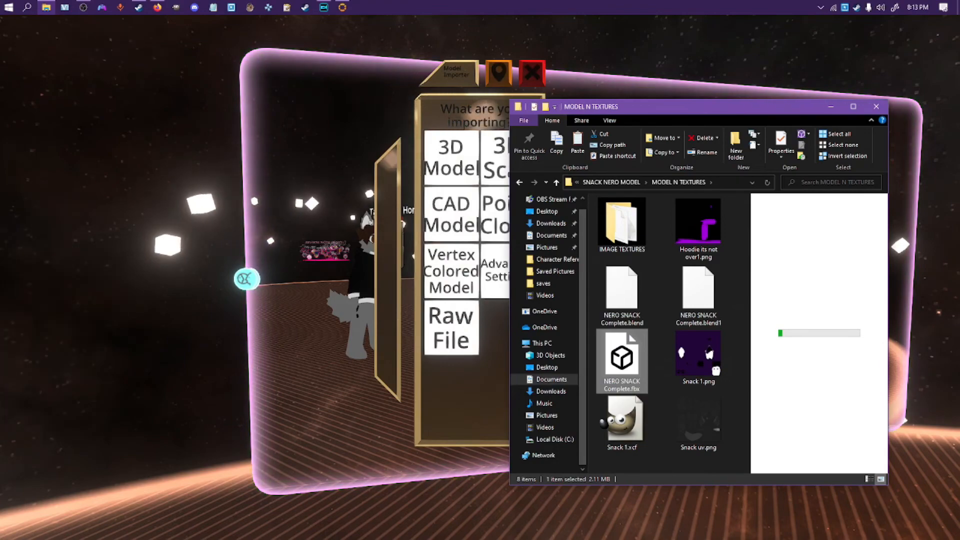
{"action": "left_click", "coordinate": [442, 276]}
{"action": "key", "text": "w"}
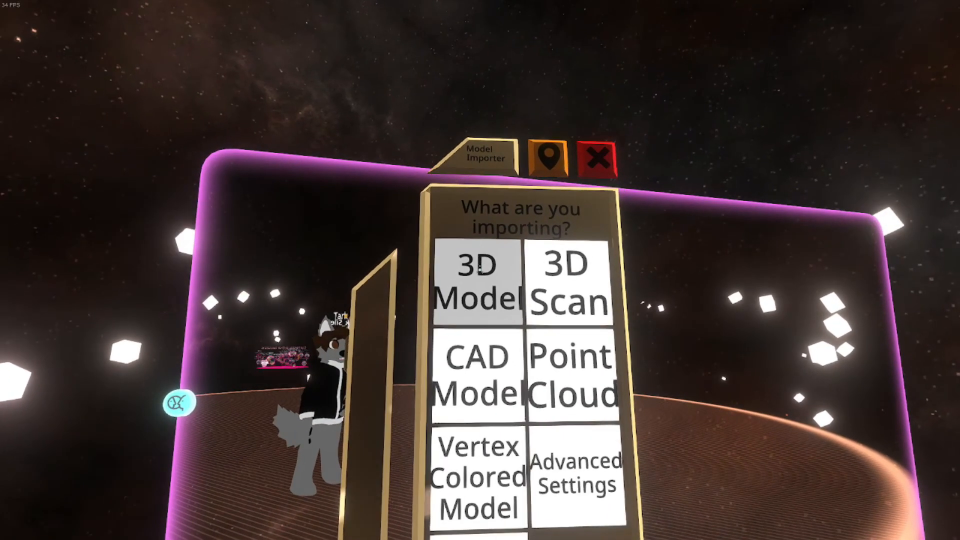
{"action": "key", "text": "a"}
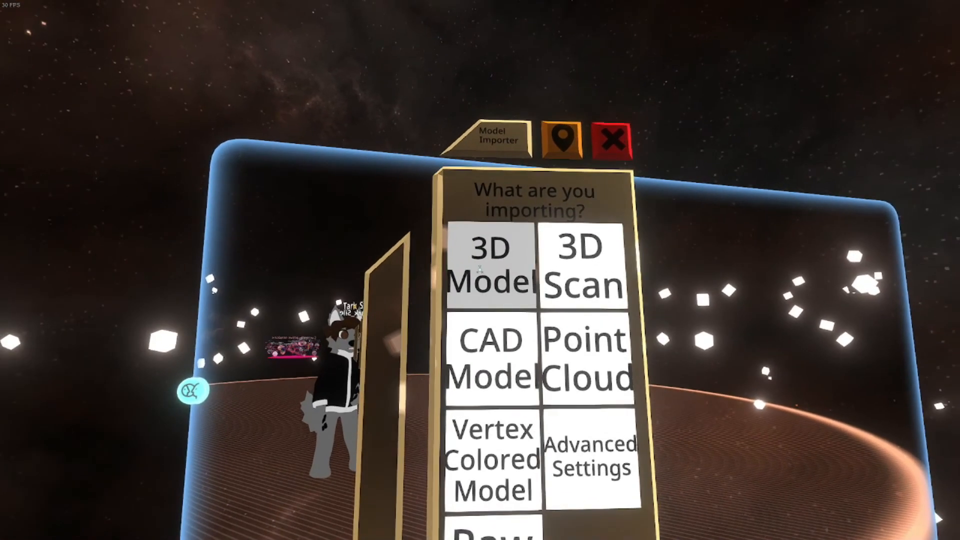
Step: Specify the import as a 3D Model of the Regular / Avatar kind with Auto Humanoid Height as its units
{"action": "left_click", "coordinate": [481, 270]}
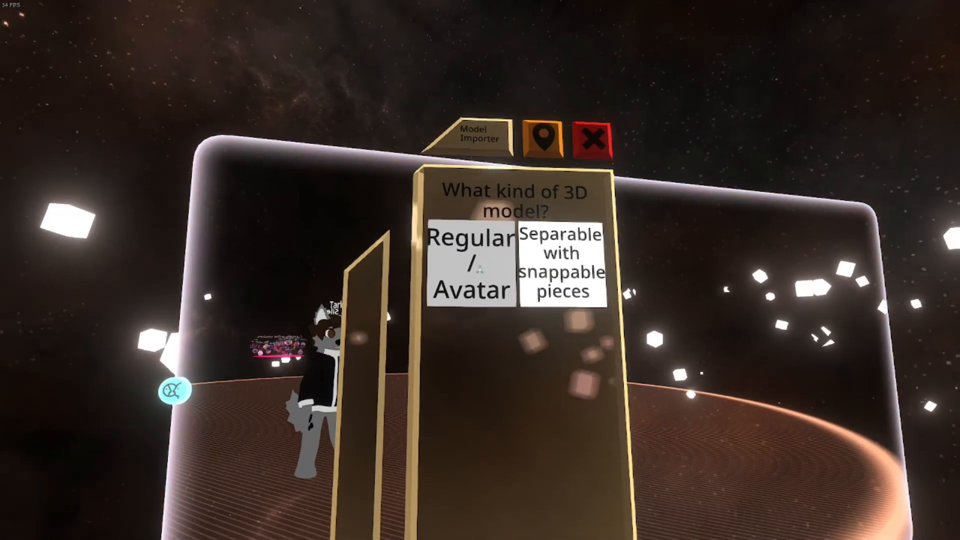
{"action": "left_click", "coordinate": [479, 270]}
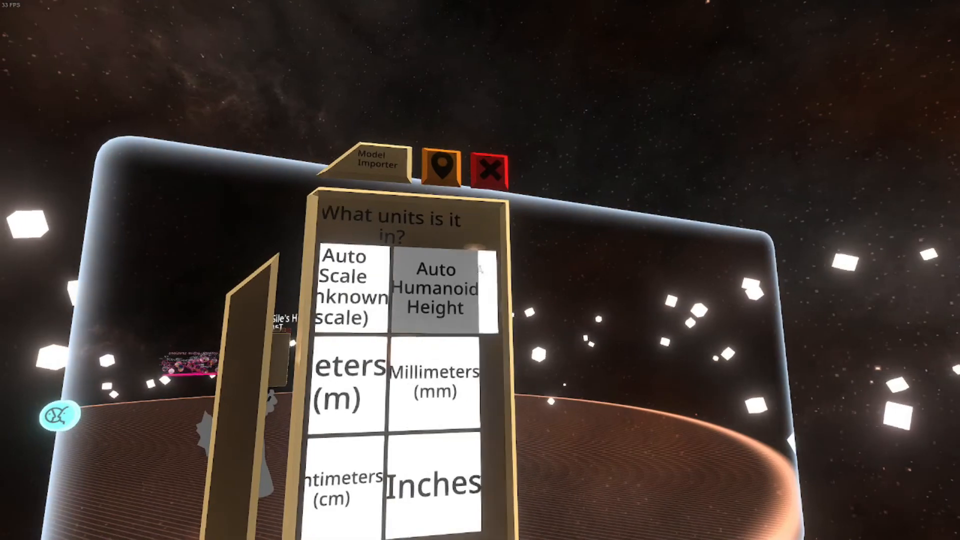
{"action": "left_click", "coordinate": [479, 270]}
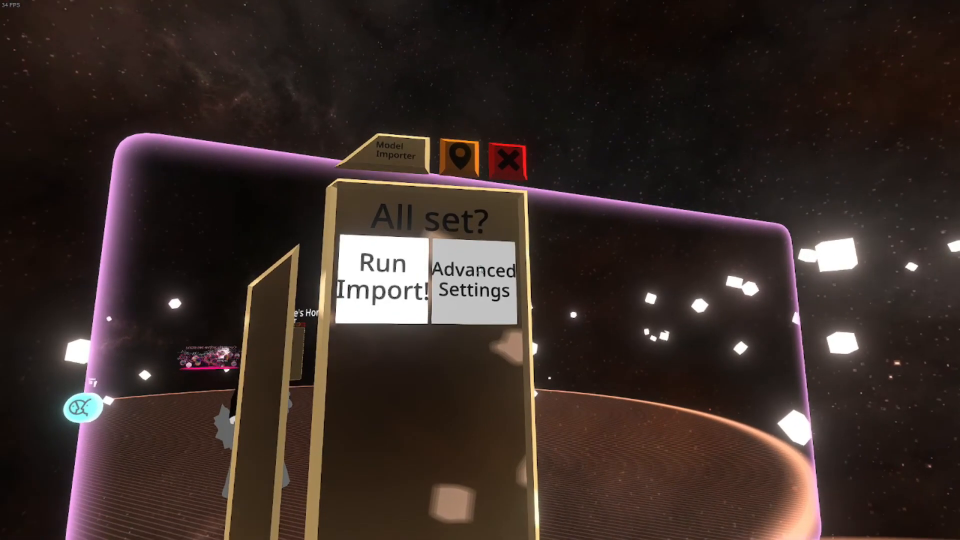
Step: In the advanced import settings, change the material type to the option following PBS_Emissive and run the import
{"action": "left_click", "coordinate": [479, 270]}
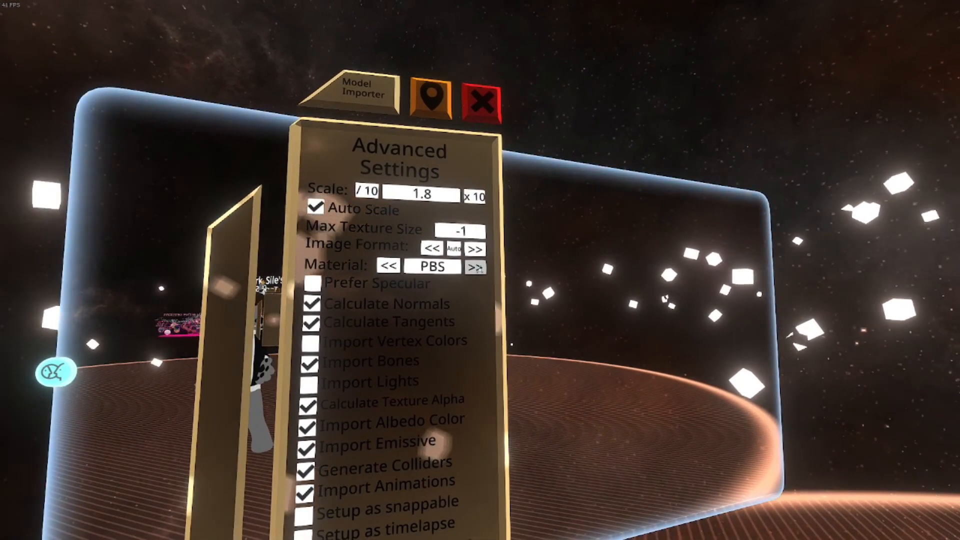
{"action": "left_click", "coordinate": [476, 268]}
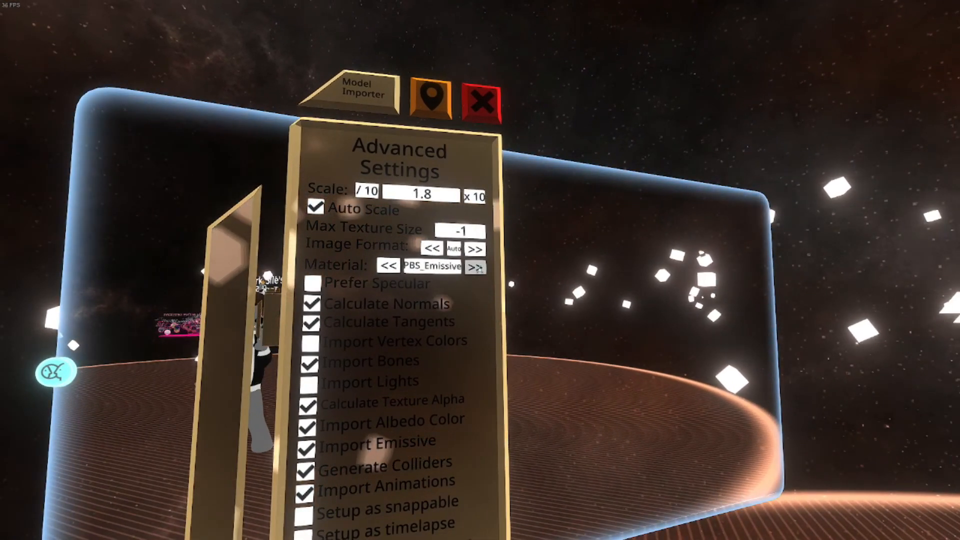
{"action": "left_click", "coordinate": [478, 268]}
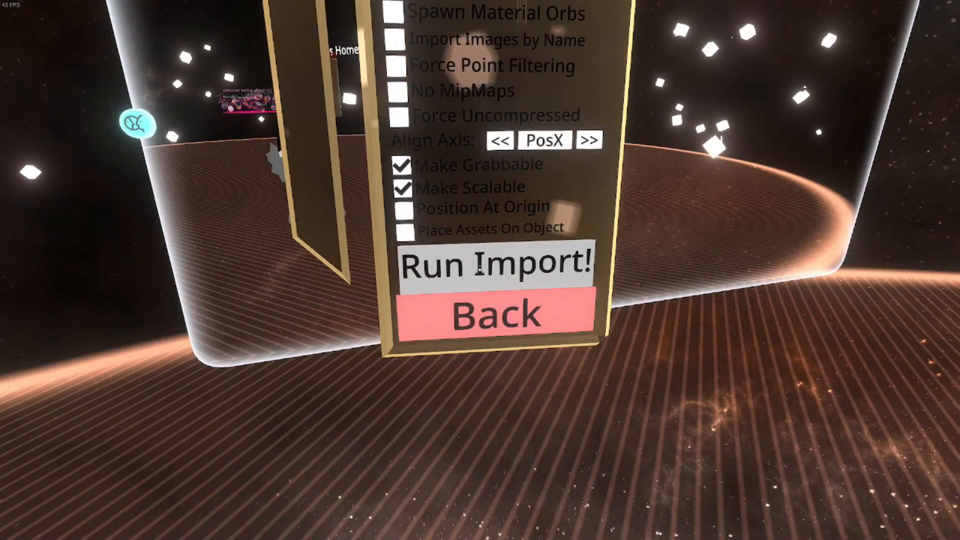
{"action": "left_click", "coordinate": [479, 269]}
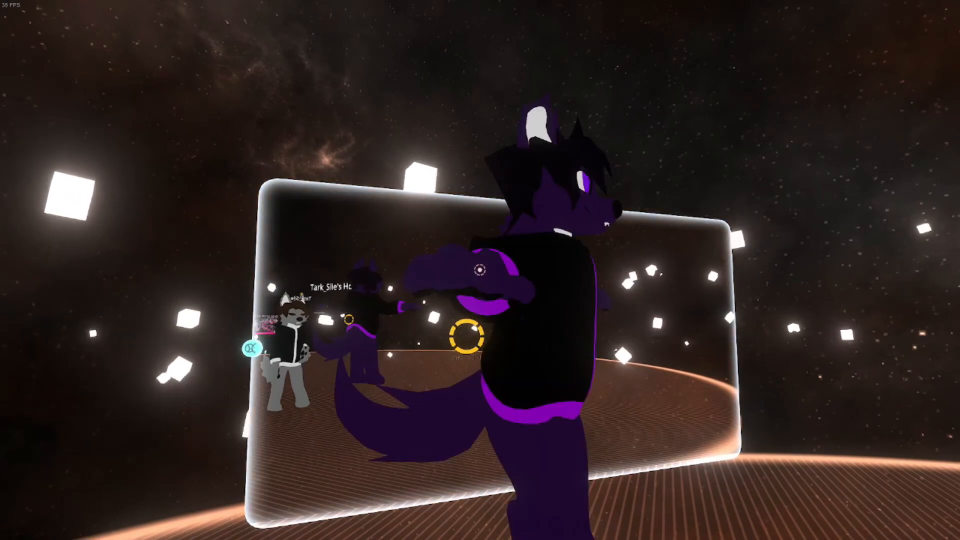
Step: Use the Avatar Creator with Use Symmetry, Setup Eyes and Protect Avatar enabled to create an avatar from the imported model, and equip it
{"action": "key", "text": "d"}
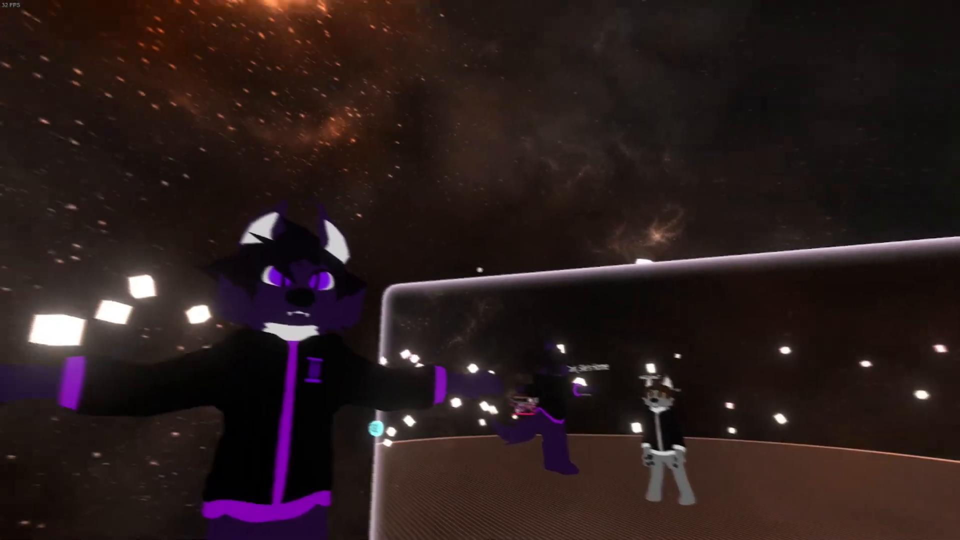
{"action": "key", "text": "Escape"}
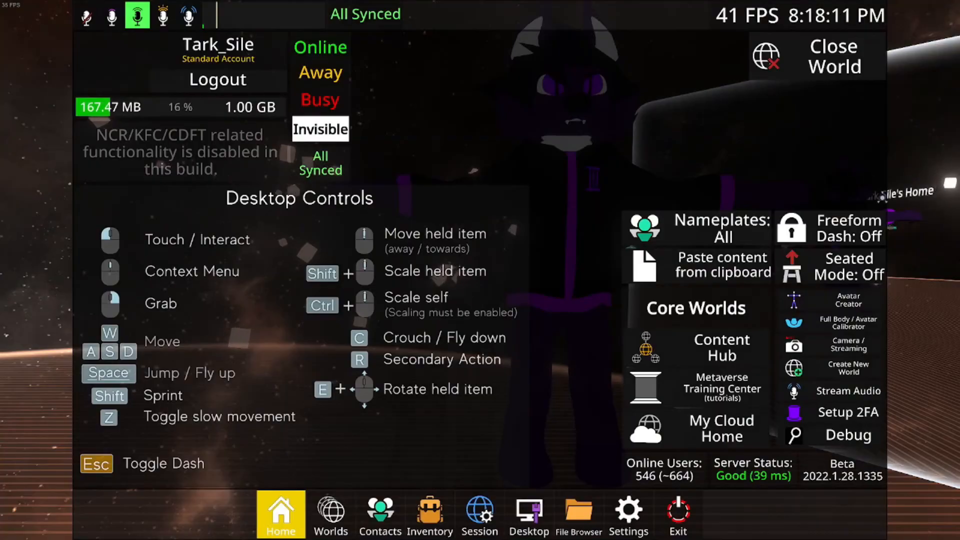
{"action": "left_click", "coordinate": [841, 296]}
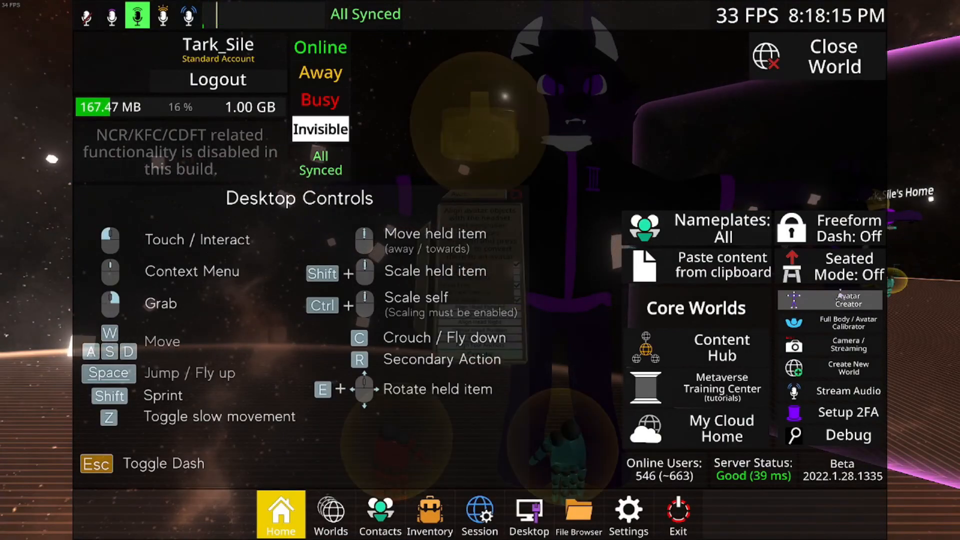
{"action": "key", "text": "Escape"}
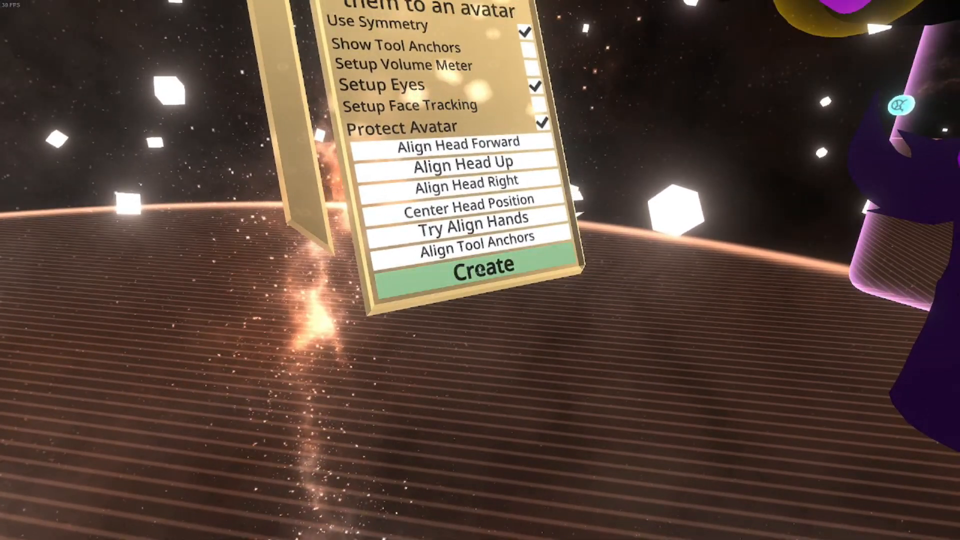
{"action": "left_click", "coordinate": [479, 270]}
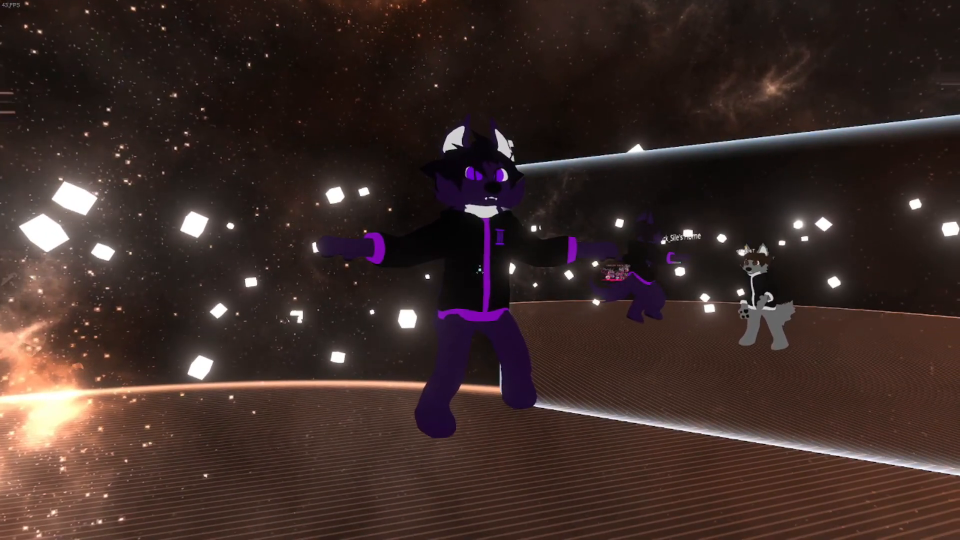
{"action": "left_click", "coordinate": [480, 270]}
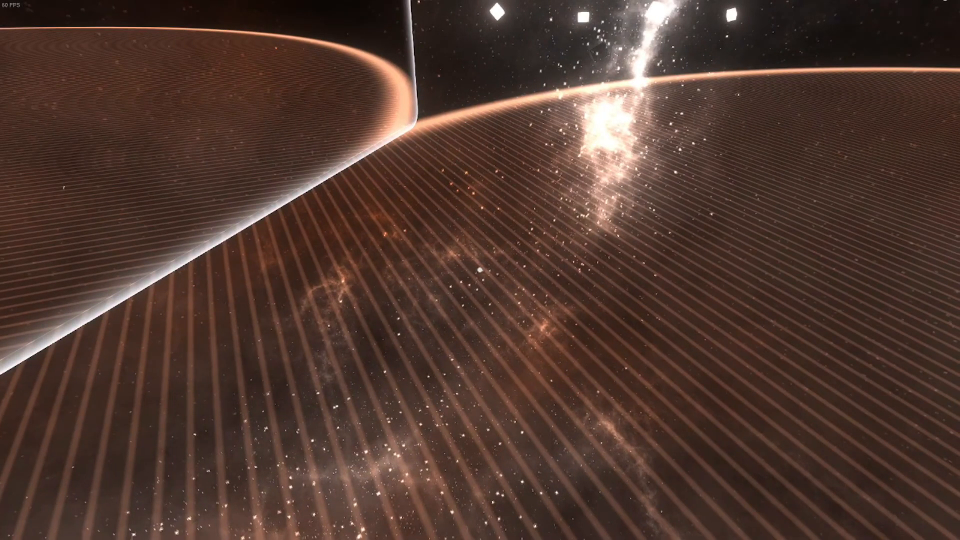
Step: Save the equipped avatar to the root of the inventory
{"action": "key", "text": "Escape"}
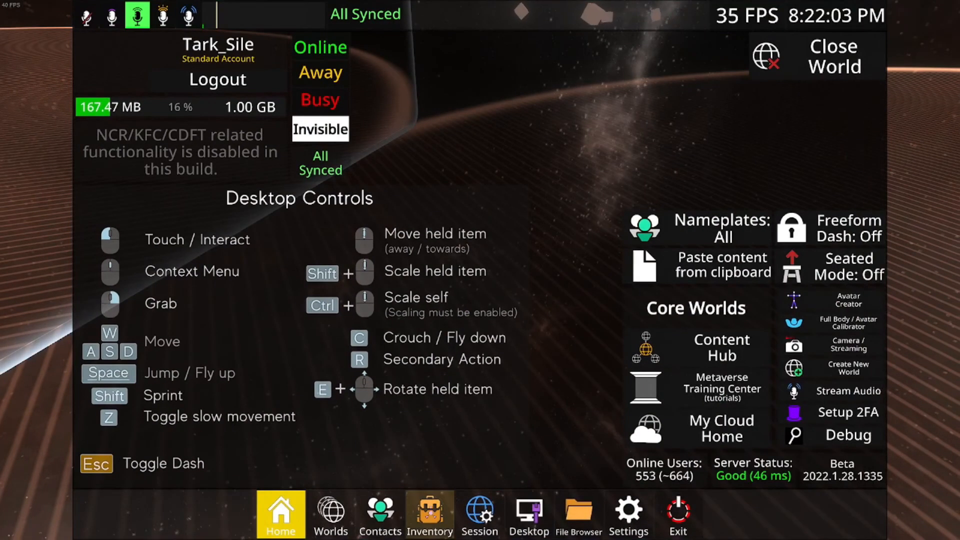
{"action": "left_click", "coordinate": [429, 515]}
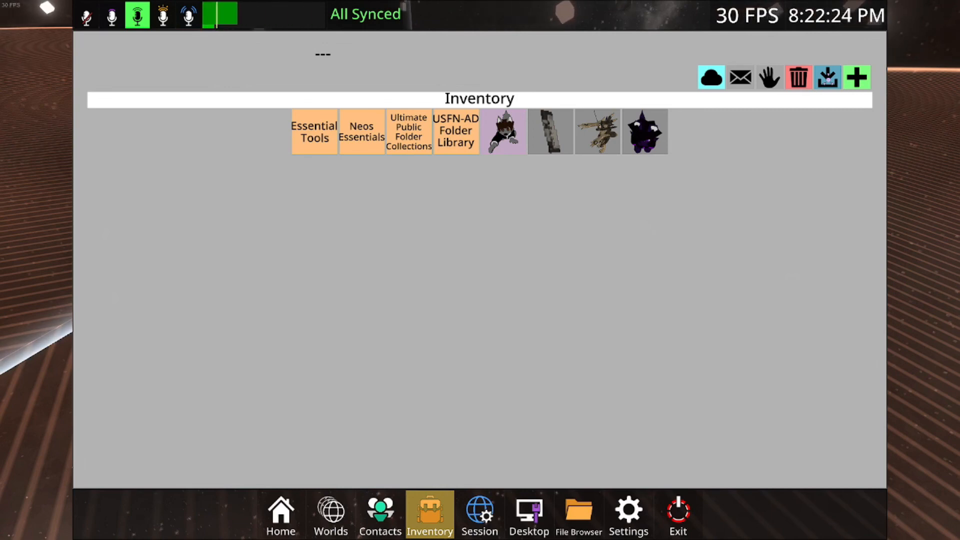
{"action": "left_click", "coordinate": [829, 80]}
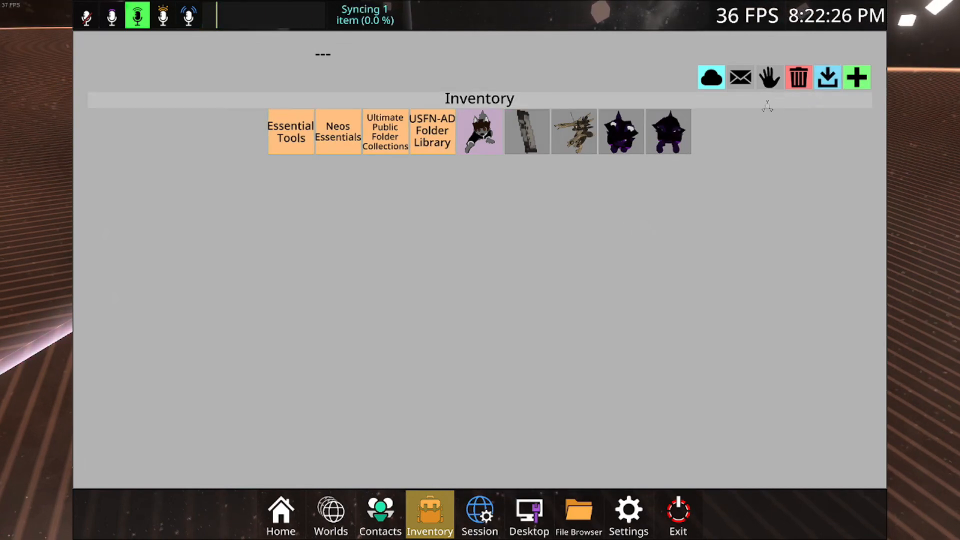
Step: Mark the newly saved NERO SNACK Complete.fbx avatar as the favorite in the inventory and return to the world
{"action": "left_click", "coordinate": [669, 132]}
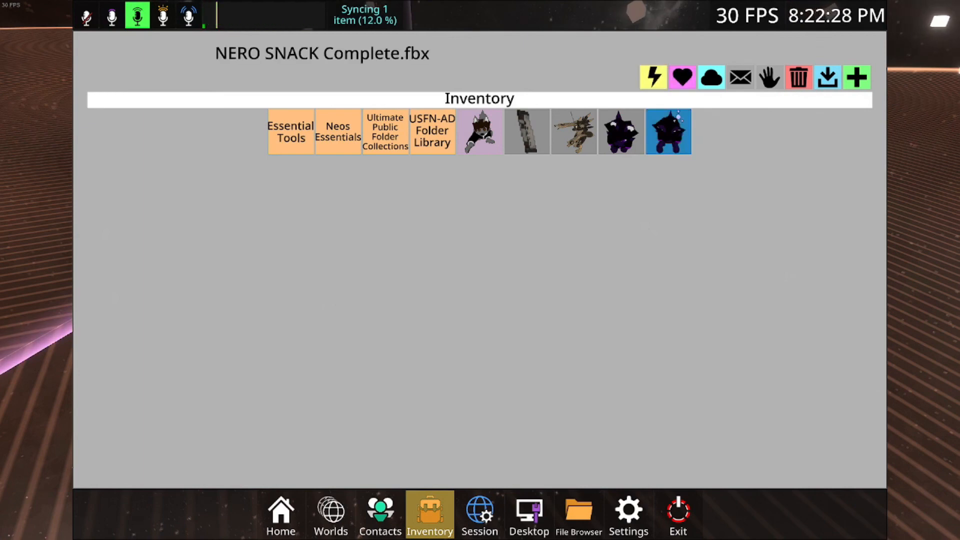
{"action": "left_click", "coordinate": [690, 84]}
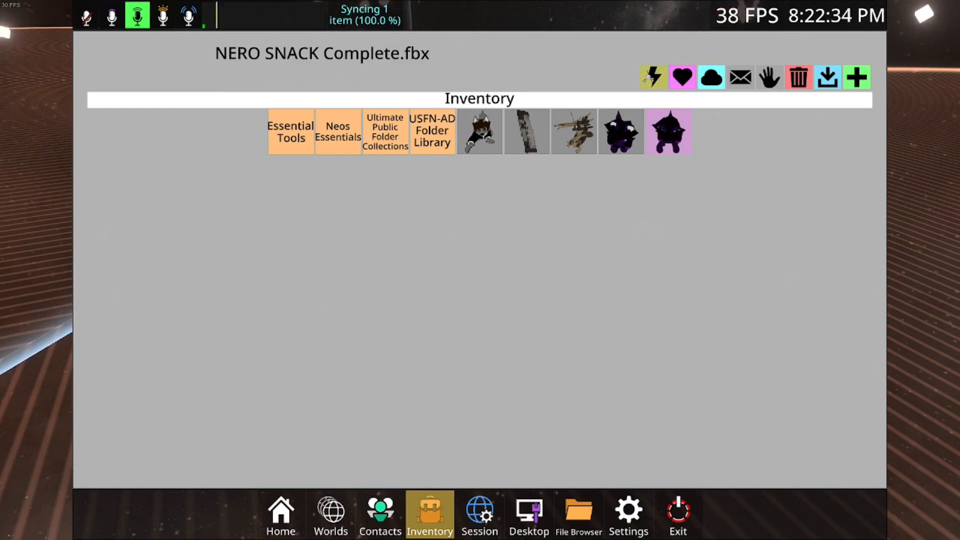
{"action": "key", "text": "Escape"}
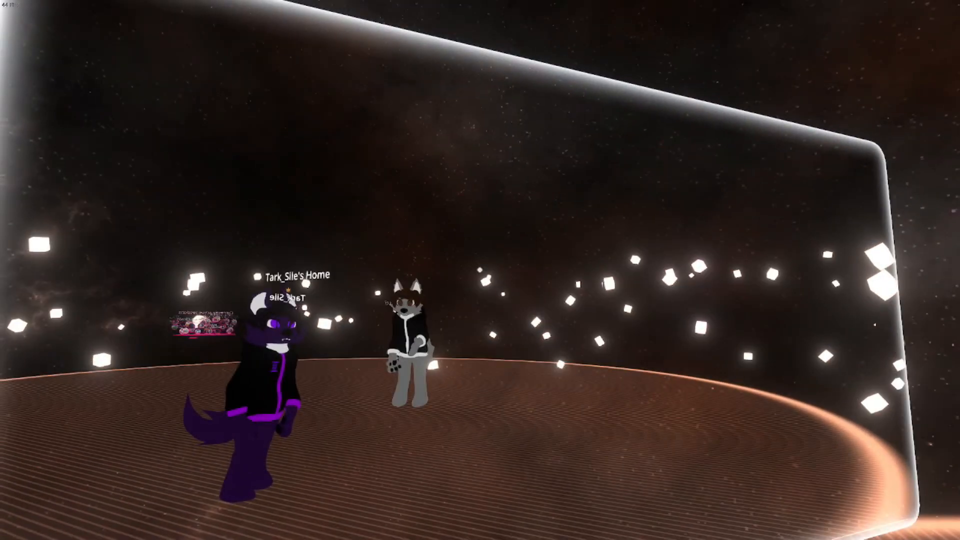